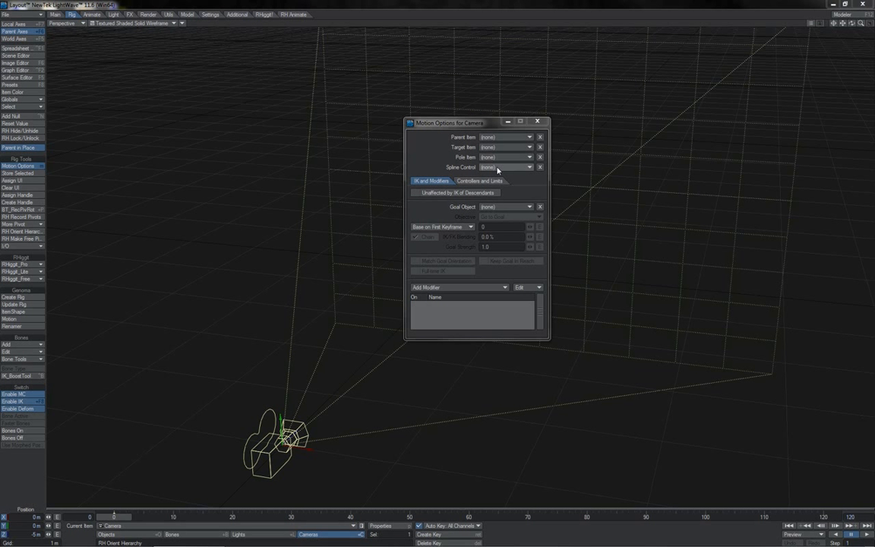
Step: Close the camera's motion options and add a null object named MySpline
click(537, 122)
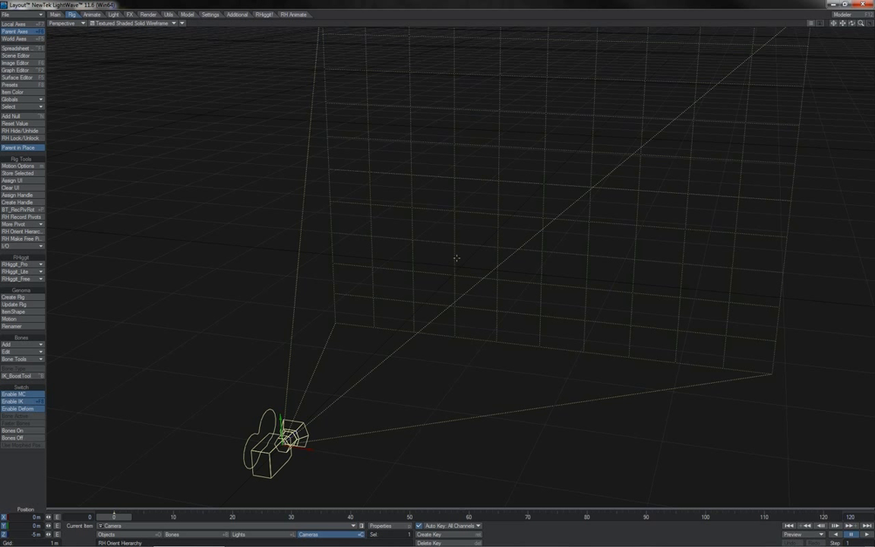
click(35, 116)
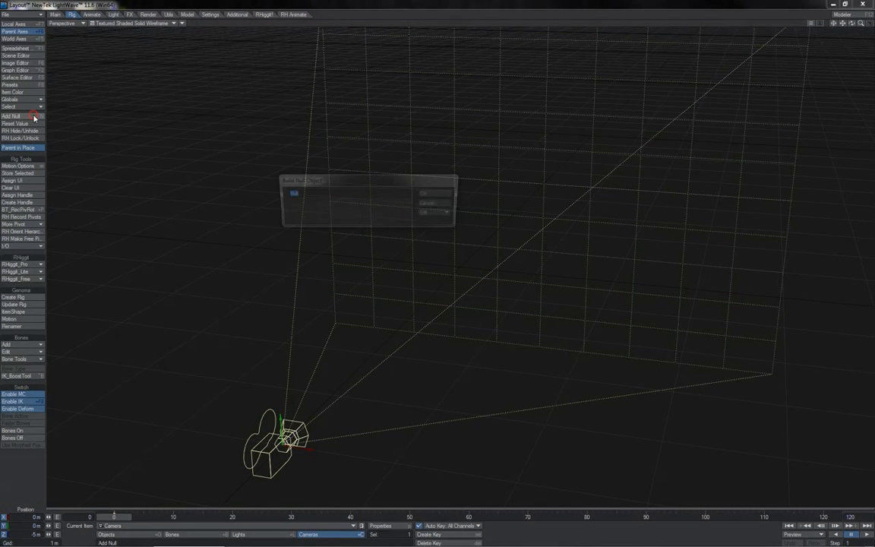
text(MySpline)
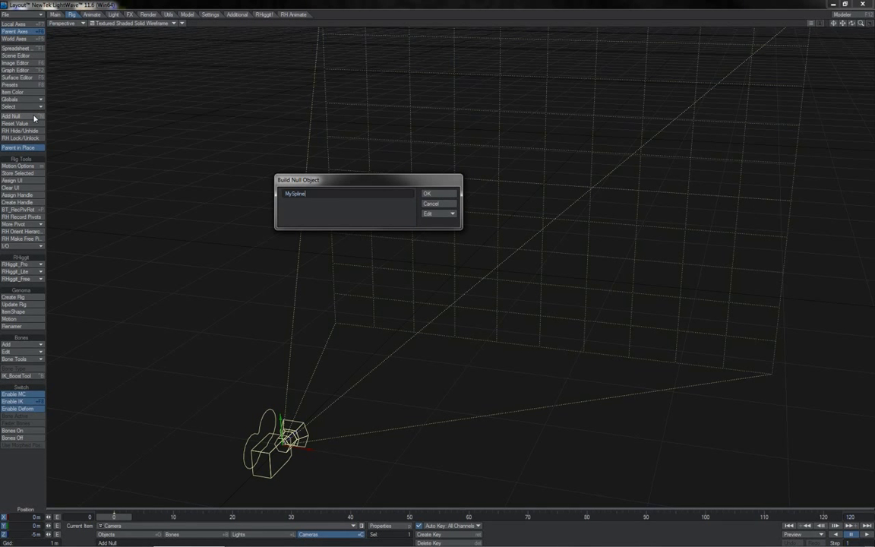
key(Return)
Step: Add four more null objects to the scene, named 1, 2, 3 and 4
click(34, 116)
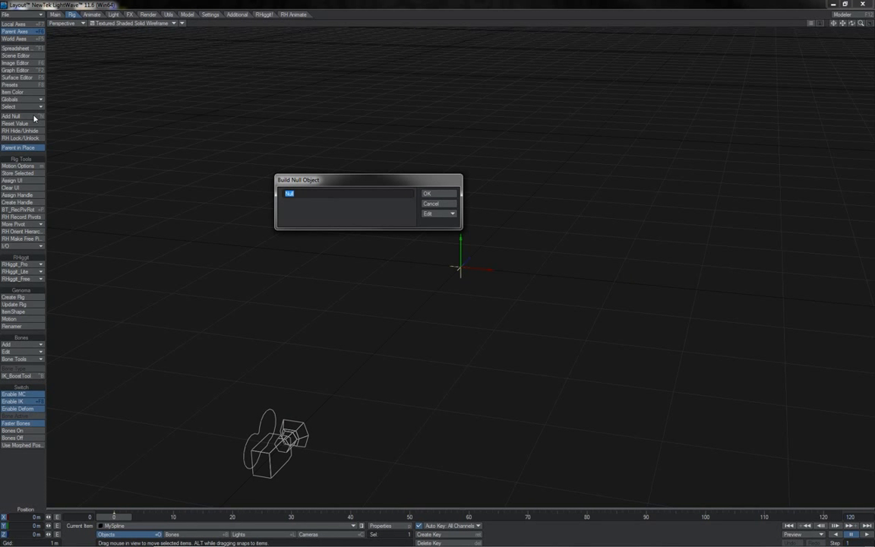
text(1)
key(Return)
click(34, 116)
text(2)
key(Return)
click(34, 117)
text(4)
key(Return)
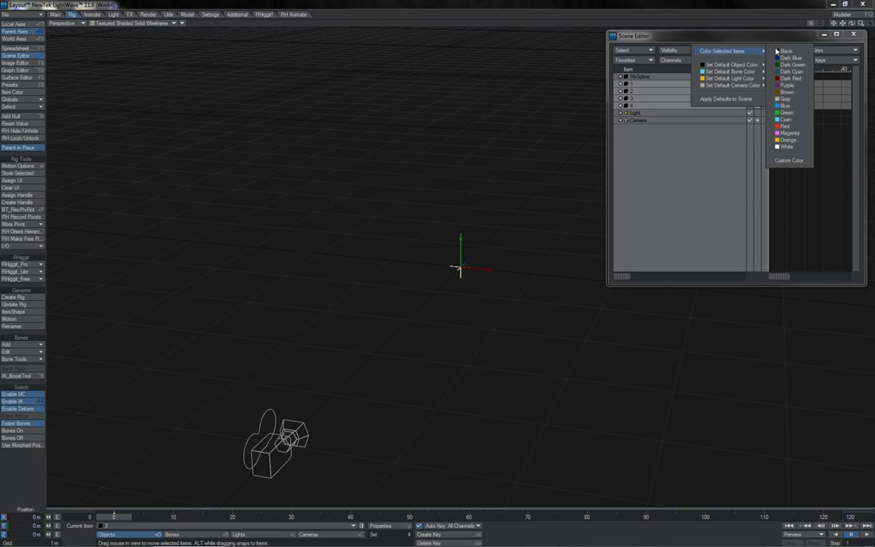
Step: Colour nulls 1 to 4 magenta and the MySpline null red in the Scene Editor
click(789, 133)
click(647, 77)
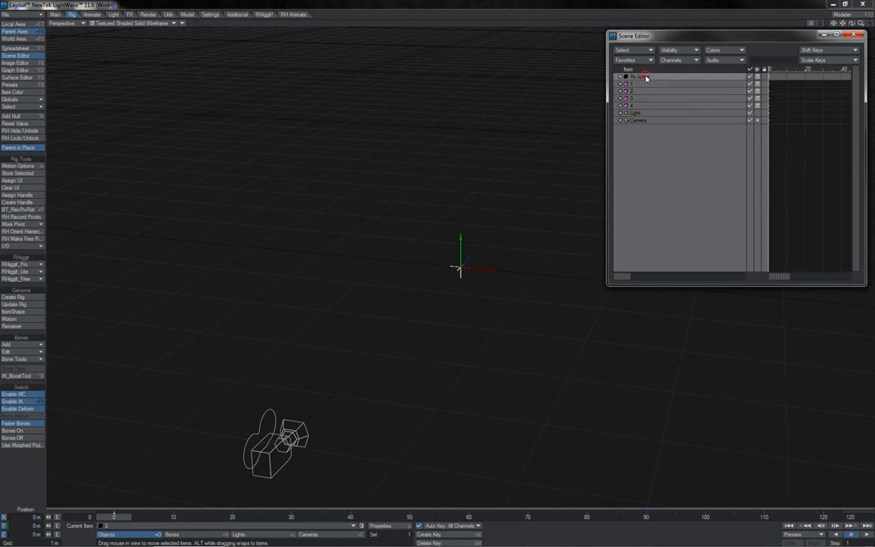
click(718, 51)
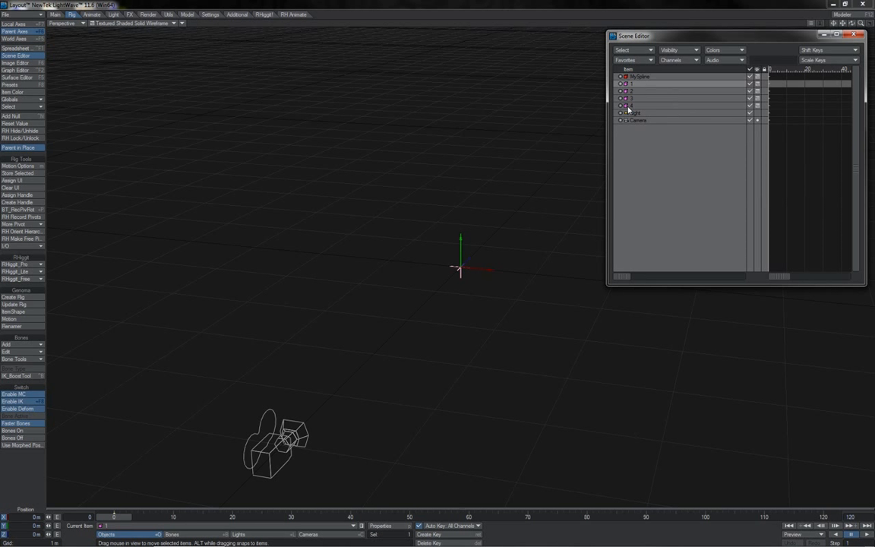
Step: Parent nulls 1 to 4 to the MySpline null in the Scene Editor hierarchy
shift+click(628, 107)
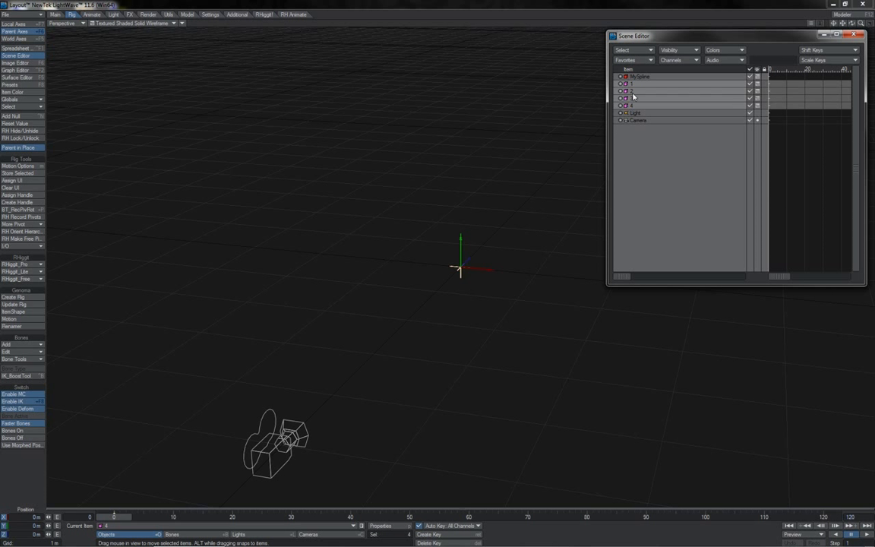
click(638, 77)
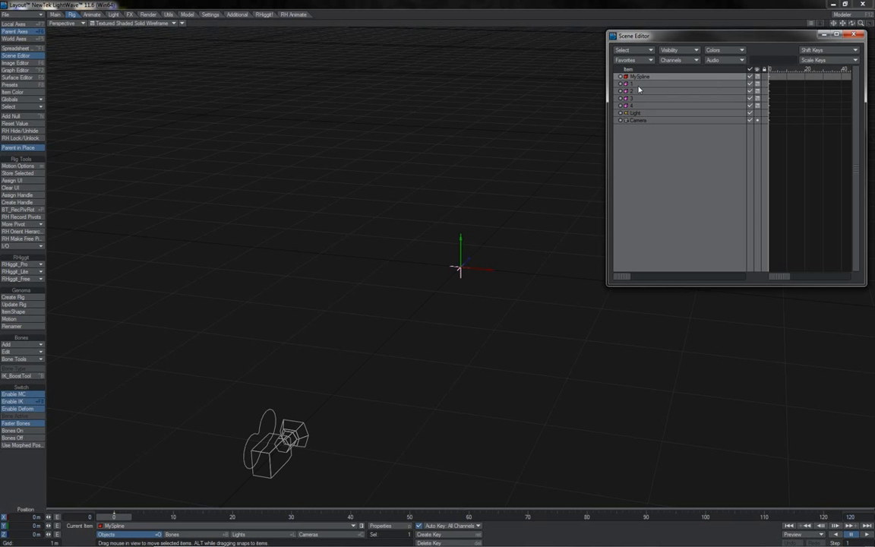
click(633, 84)
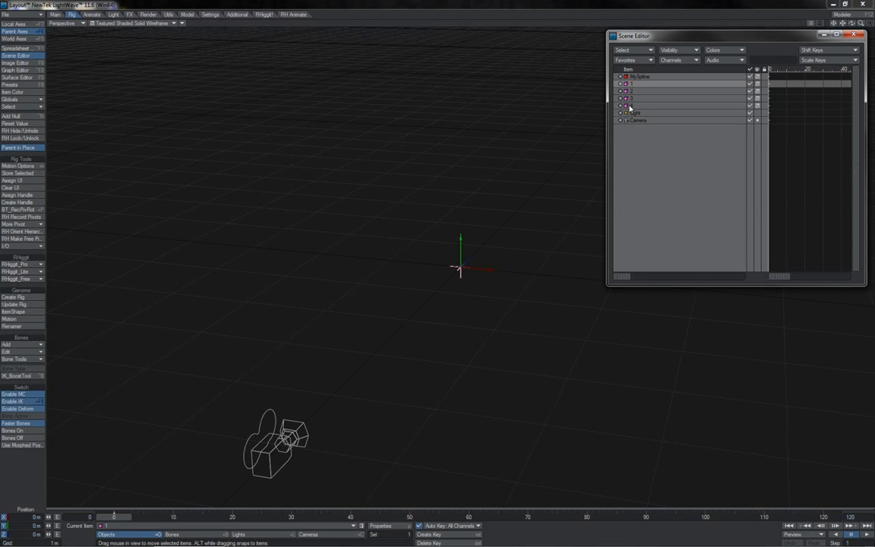
shift+click(630, 106)
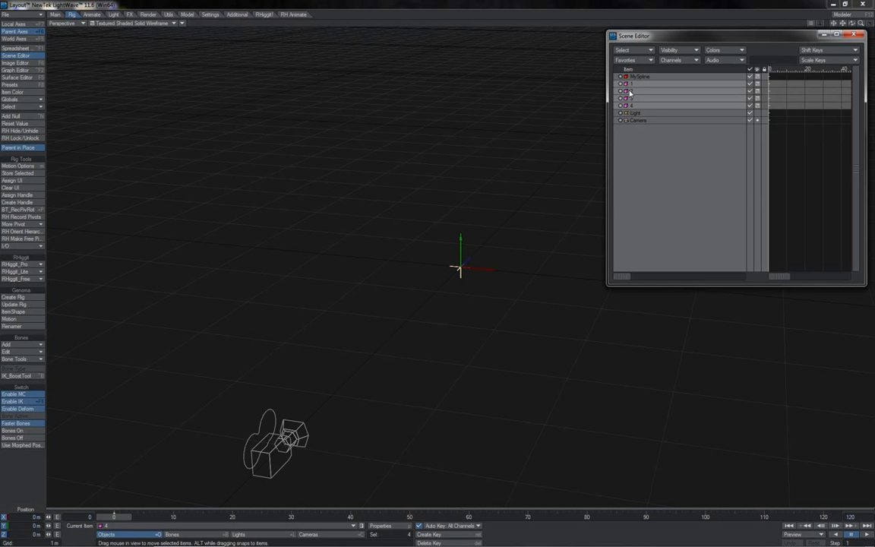
drag(634, 86, 640, 78)
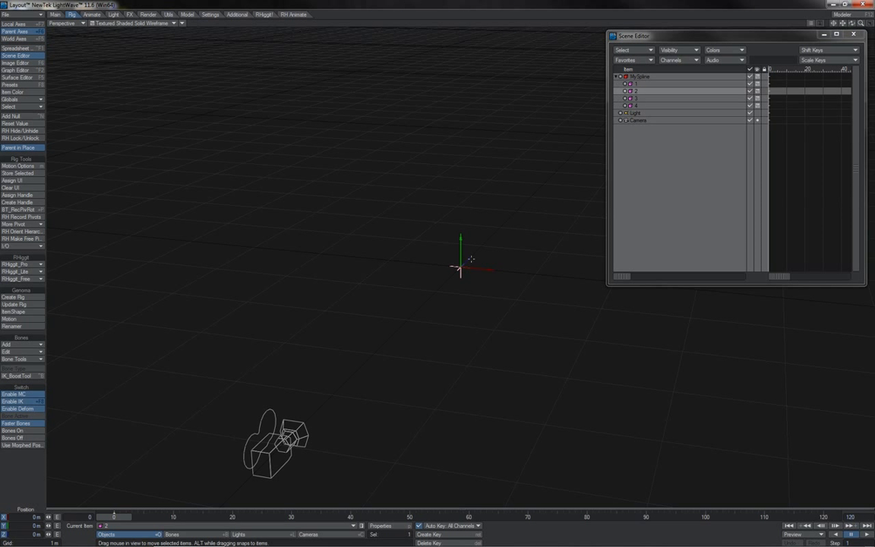
Step: Spread nulls 2, 3 and 4 out along the Z axis, with null 2 at about 854 mm
drag(470, 256, 505, 224)
key(Down)
key(Down)
drag(469, 260, 518, 212)
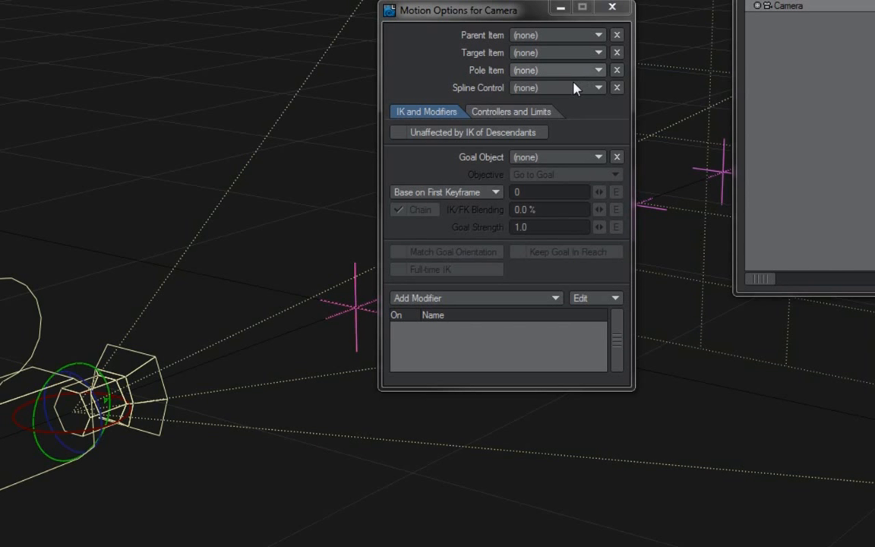
Step: Set the camera's Spline Control to MySpline and close its motion options
click(574, 89)
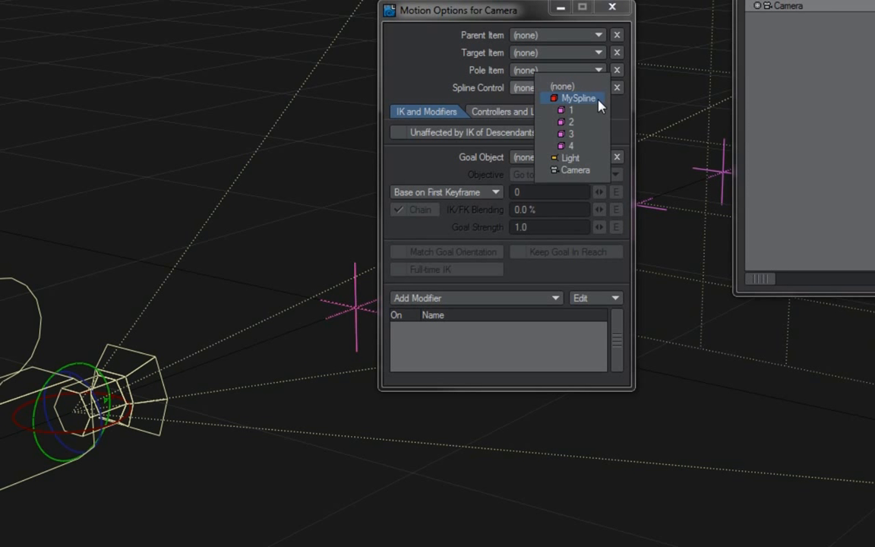
click(598, 100)
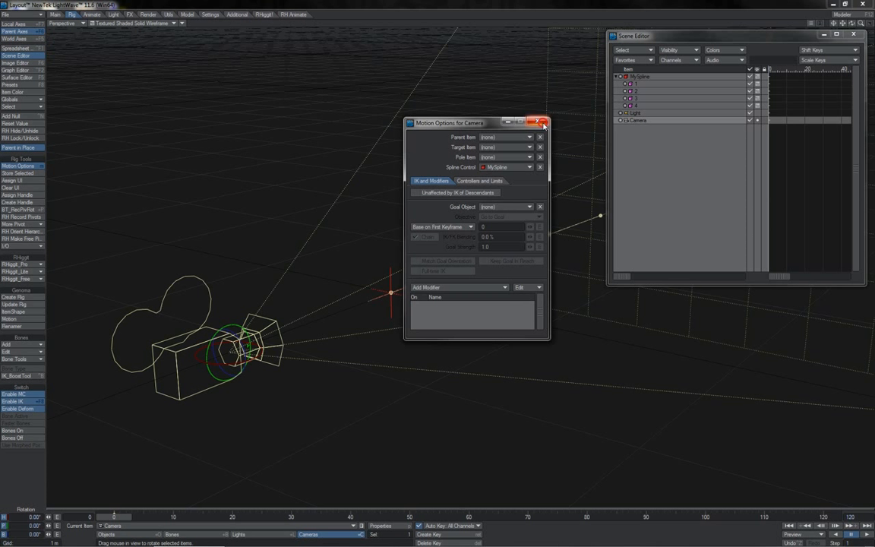
click(612, 7)
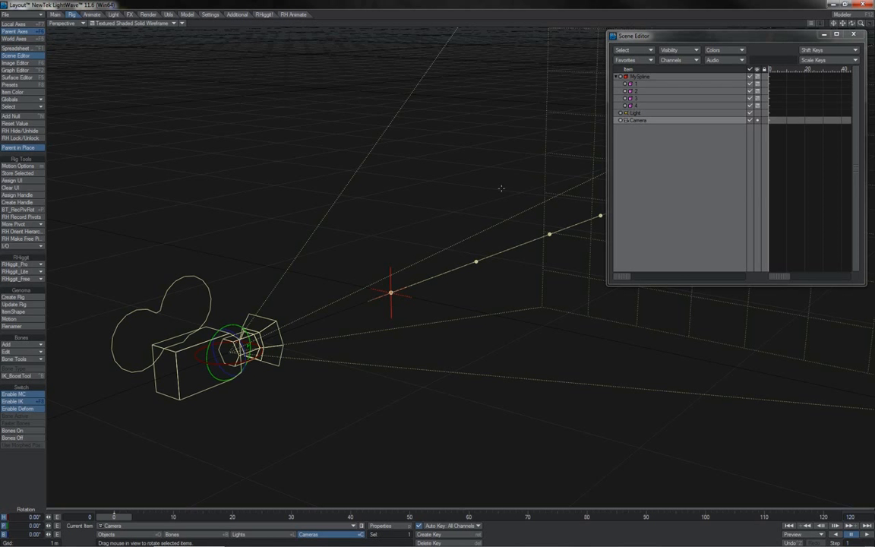
Step: Try bending the spline by moving null 2 sideways along X, and undo the move
drag(851, 23, 870, 30)
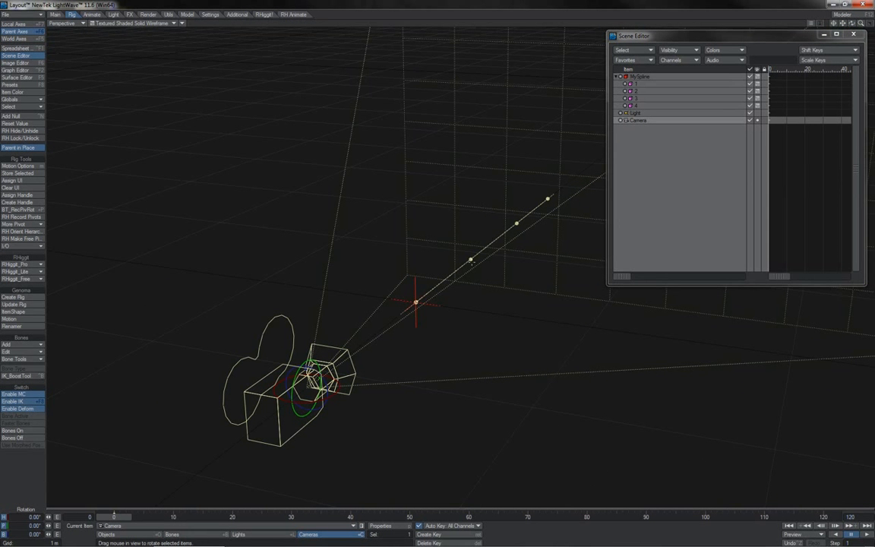
click(470, 259)
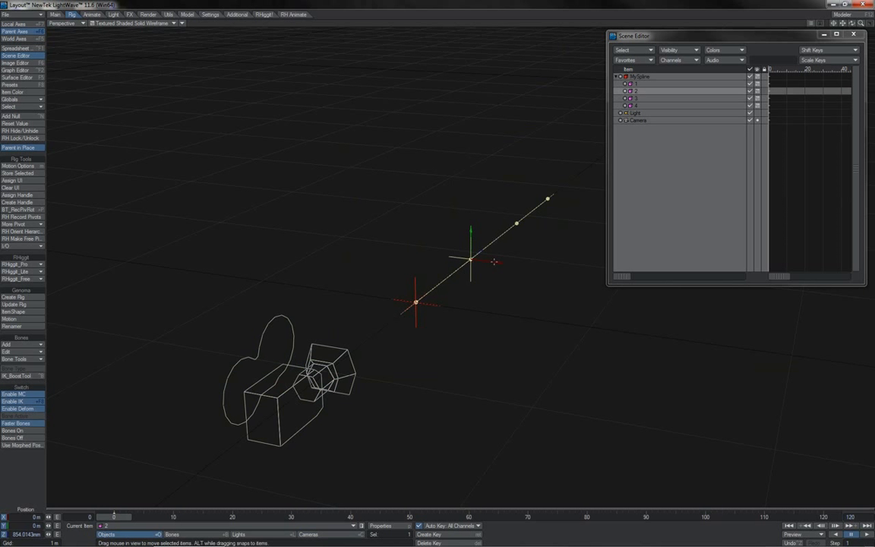
drag(488, 263, 526, 267)
key(ctrl+z)
Step: Select nulls 1 to 4 one after another to examine how their hierarchy order matches the spline's points
click(636, 84)
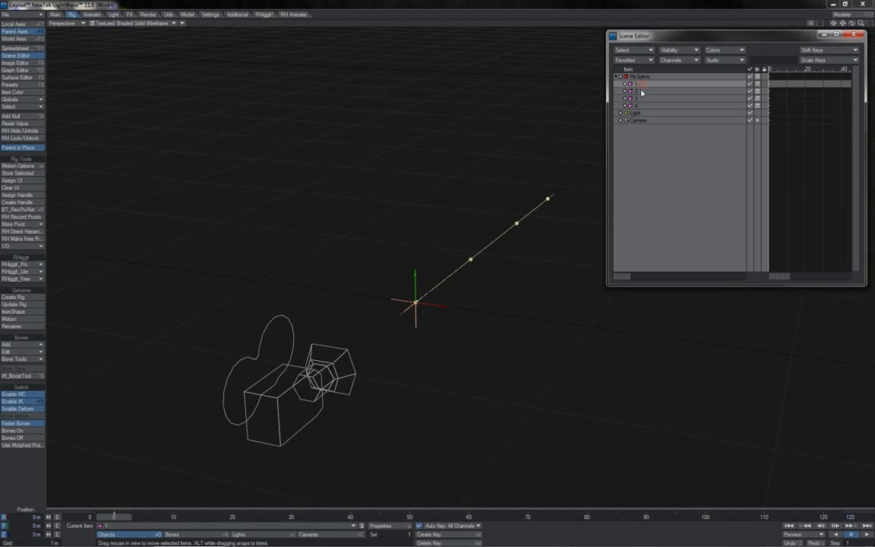
click(636, 91)
click(635, 98)
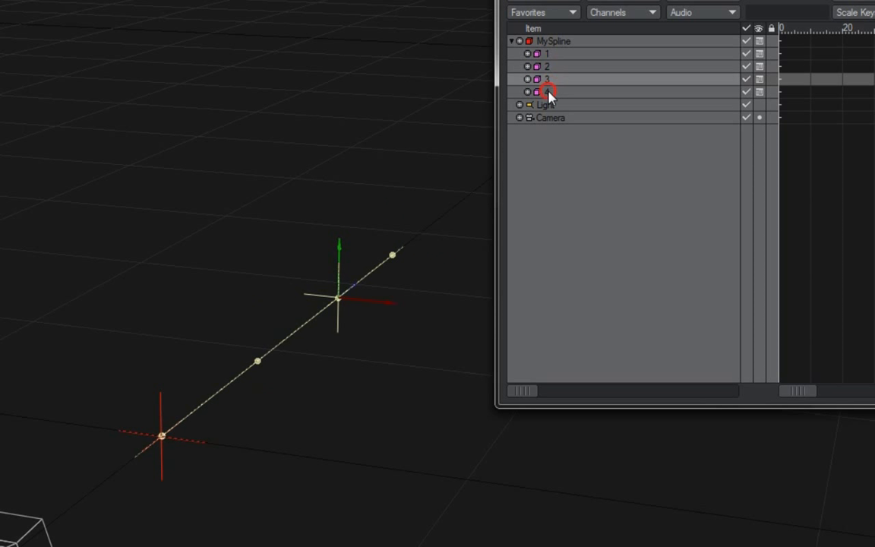
click(549, 92)
click(551, 80)
click(548, 67)
click(545, 54)
click(550, 66)
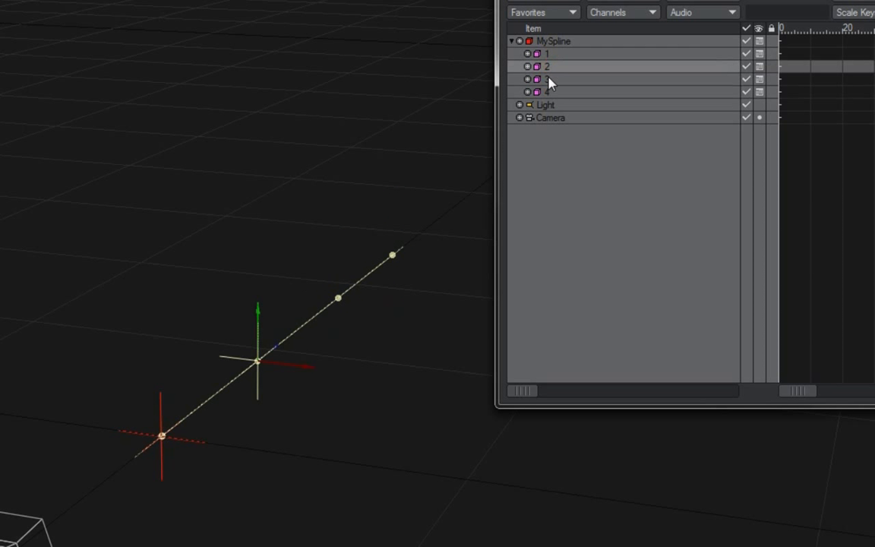
click(549, 79)
click(548, 92)
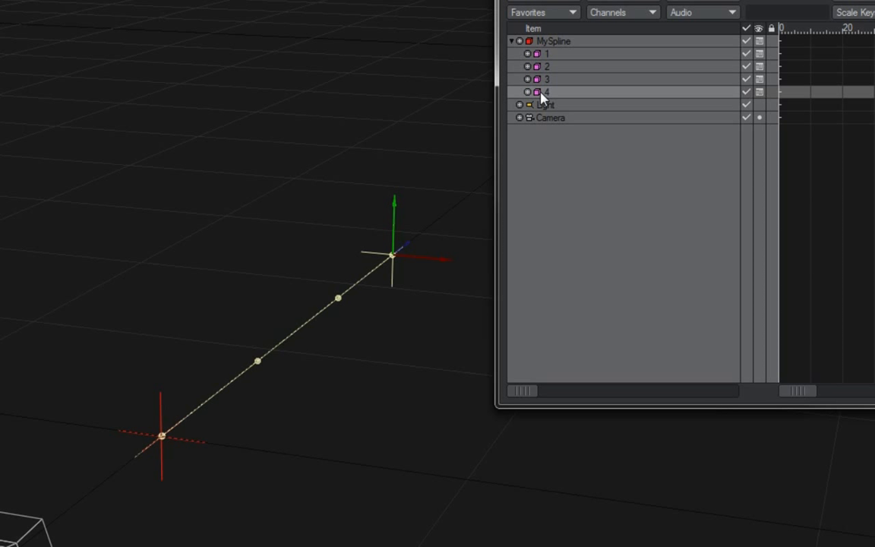
Step: Try placing null 4 directly after null 1 under MySpline, and return it to the end of the hierarchy
drag(543, 94, 537, 60)
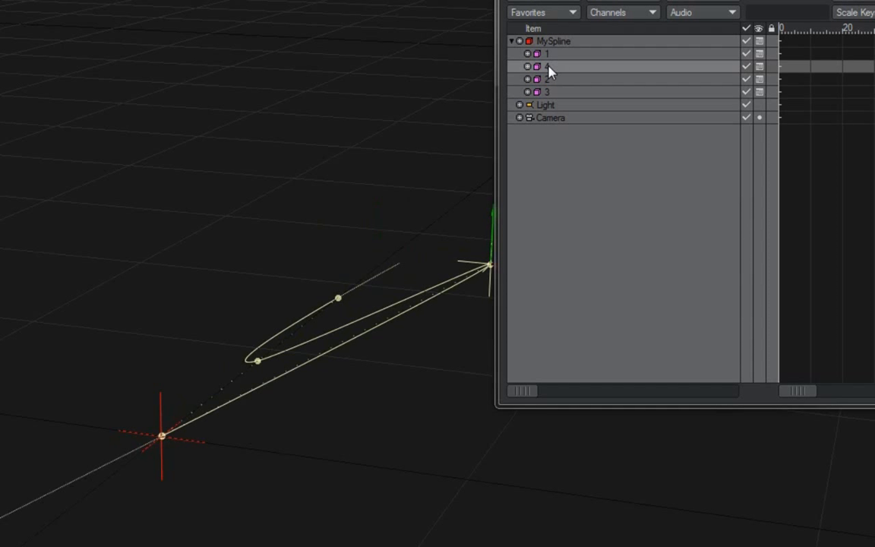
drag(547, 70, 532, 98)
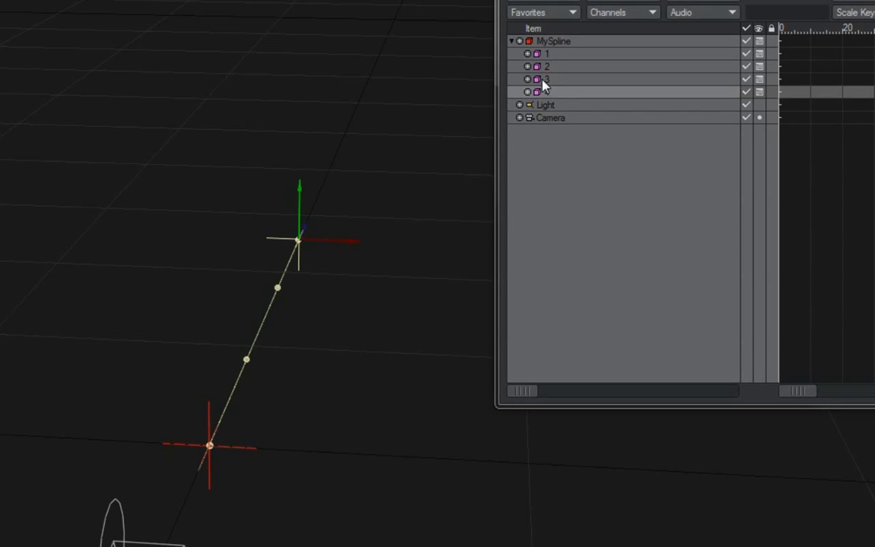
Step: Parent null 3 to null 2 and move null 3 along X to about 305 mm
click(544, 79)
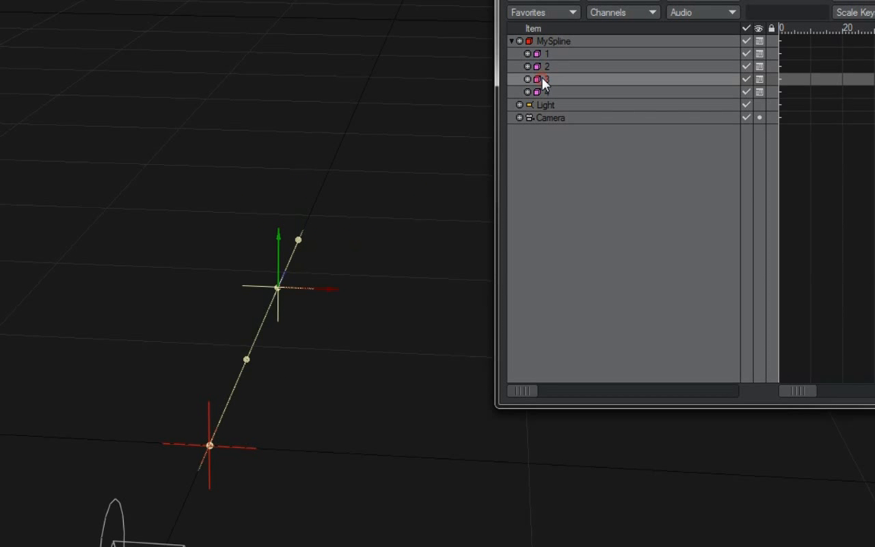
drag(543, 80, 553, 72)
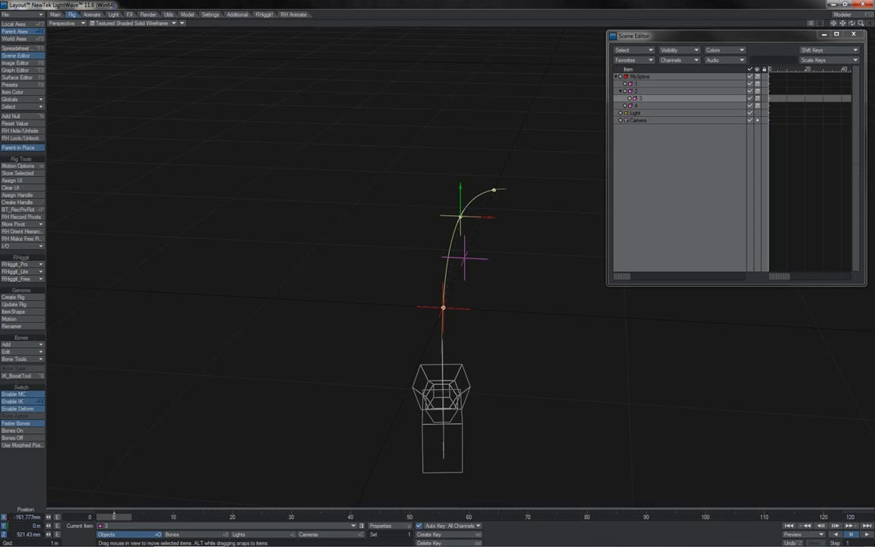
drag(488, 217, 554, 219)
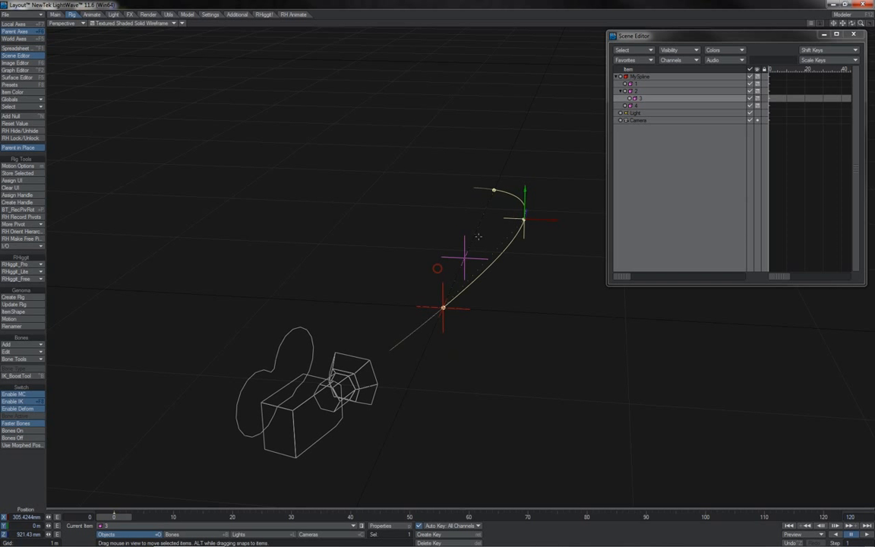
Step: Move null 2 along X to about -603 mm and try rotating it with null 3 parented to it
click(466, 259)
drag(474, 259, 381, 254)
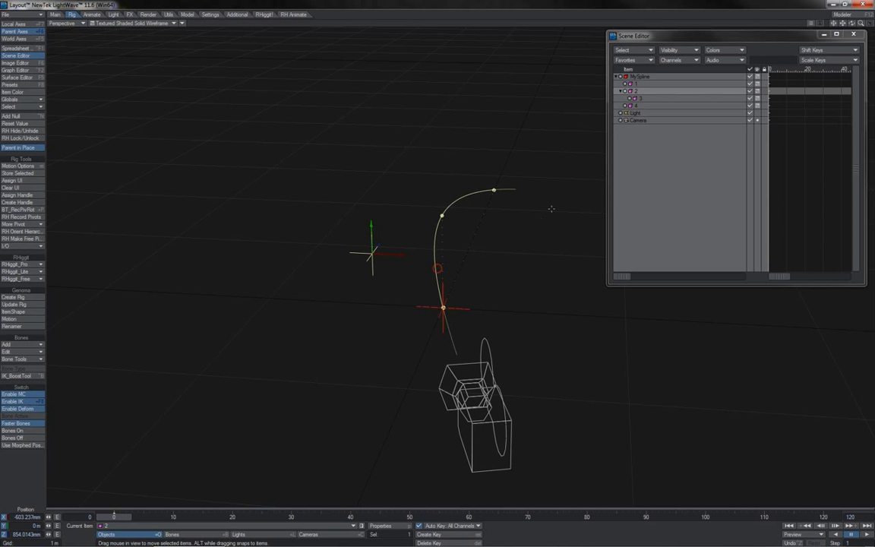
click(642, 99)
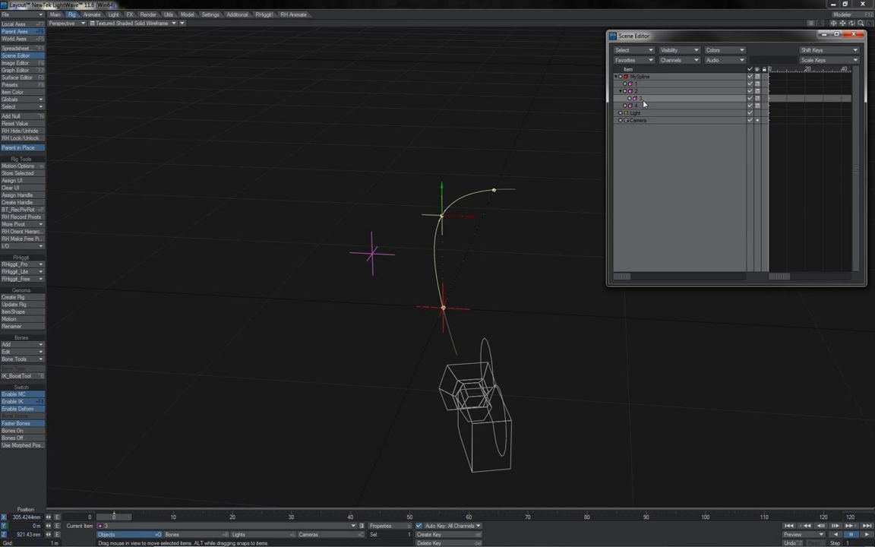
key(y)
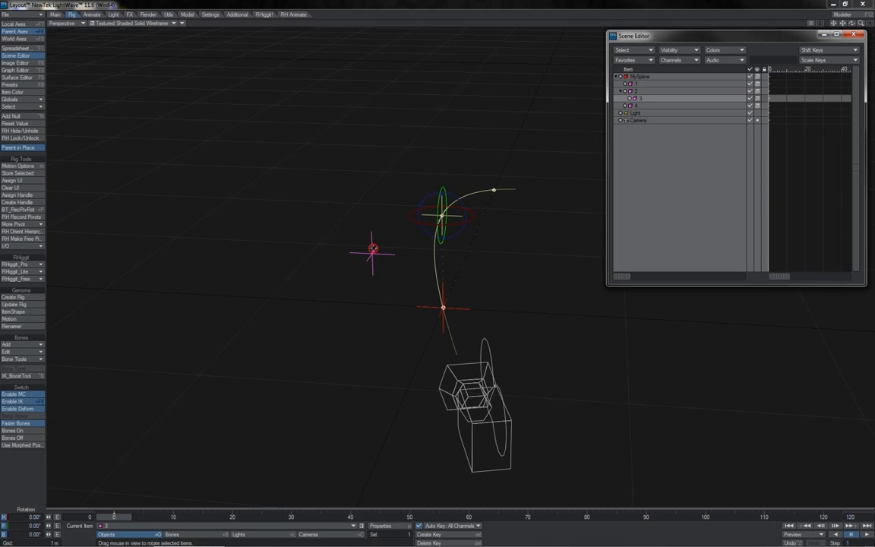
click(372, 251)
mouse_move(387, 237)
mouse_down()
mouse_move(399, 250)
mouse_move(366, 231)
mouse_move(353, 239)
mouse_move(357, 252)
mouse_move(382, 262)
mouse_move(393, 252)
mouse_move(385, 234)
mouse_move(392, 246)
mouse_up()
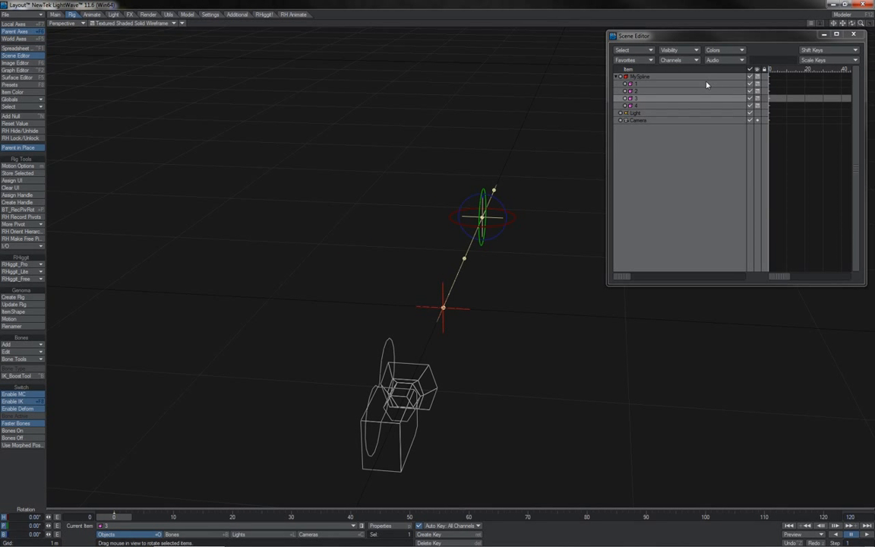
Step: Set Show Spline Controls to Ribbon in the OpenGL preferences
key(o)
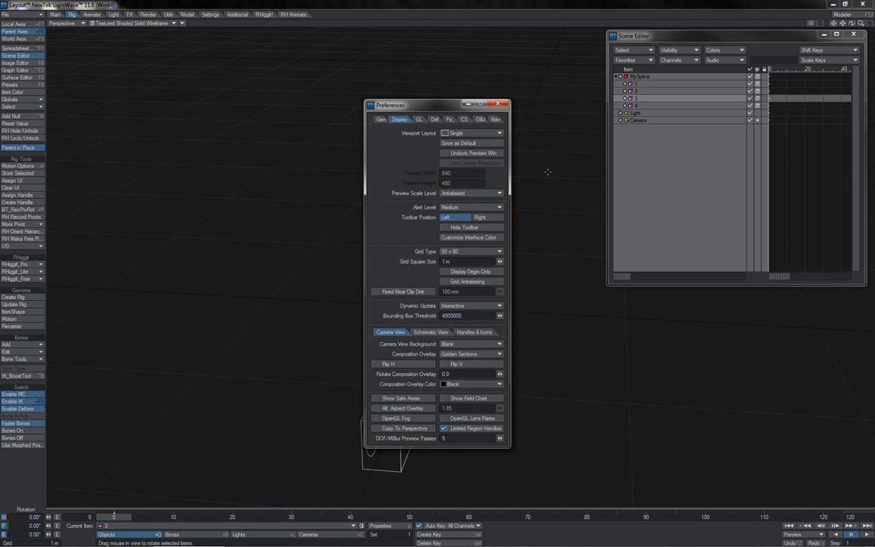
click(421, 120)
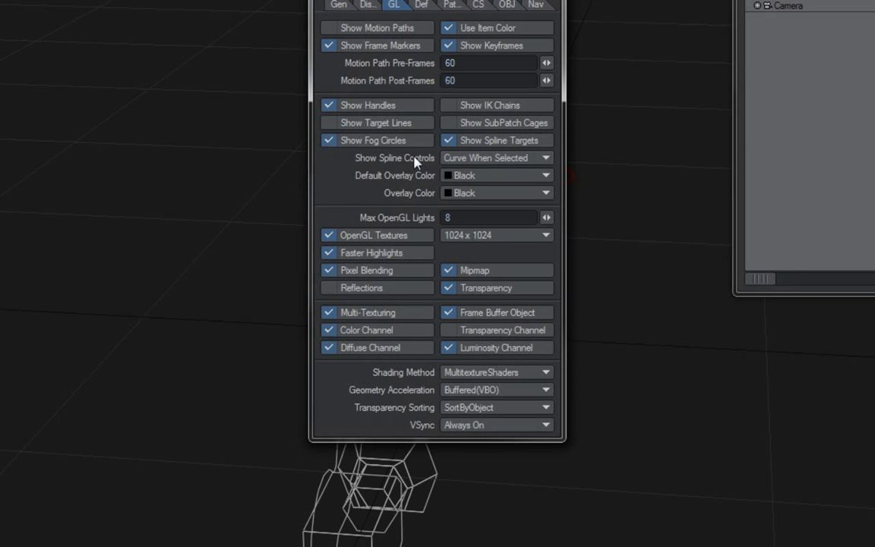
click(479, 168)
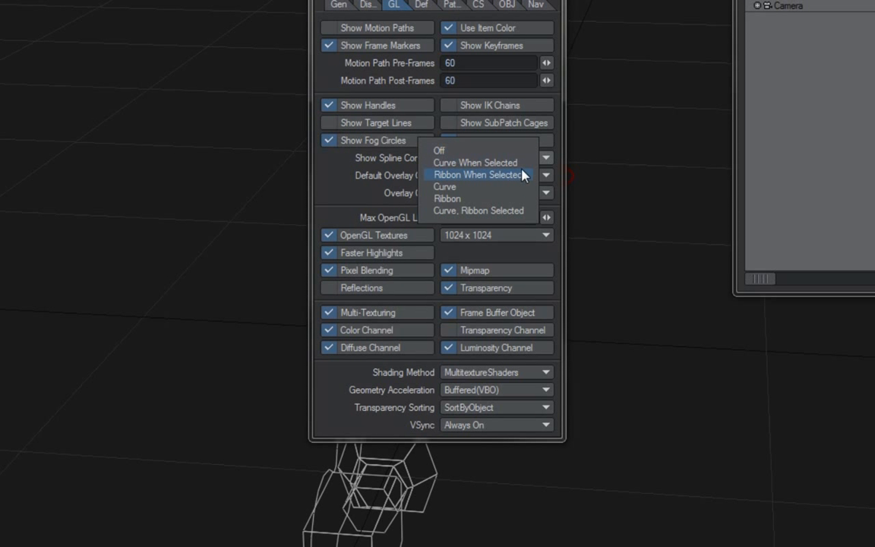
click(514, 199)
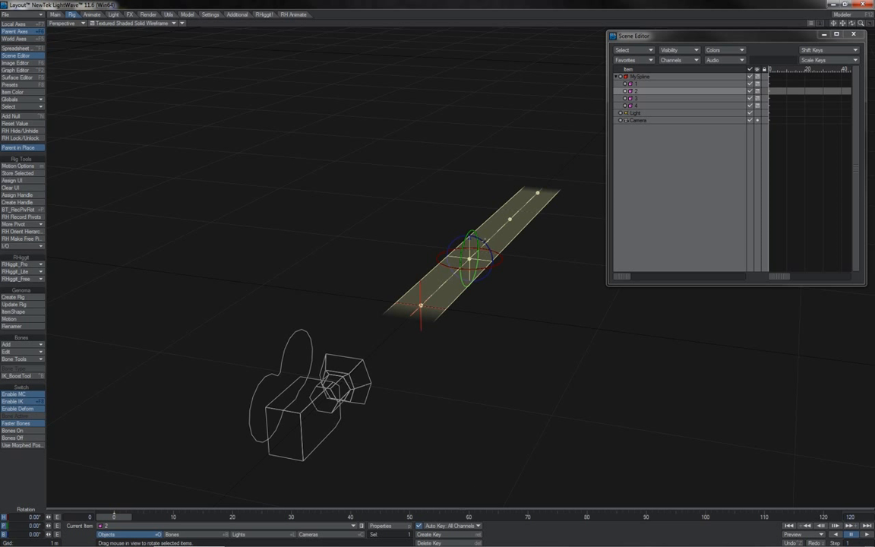
Step: Try banking null 2 to about -42°, undo the rotation, and move null 2 sideways to bend the path
drag(485, 242, 438, 242)
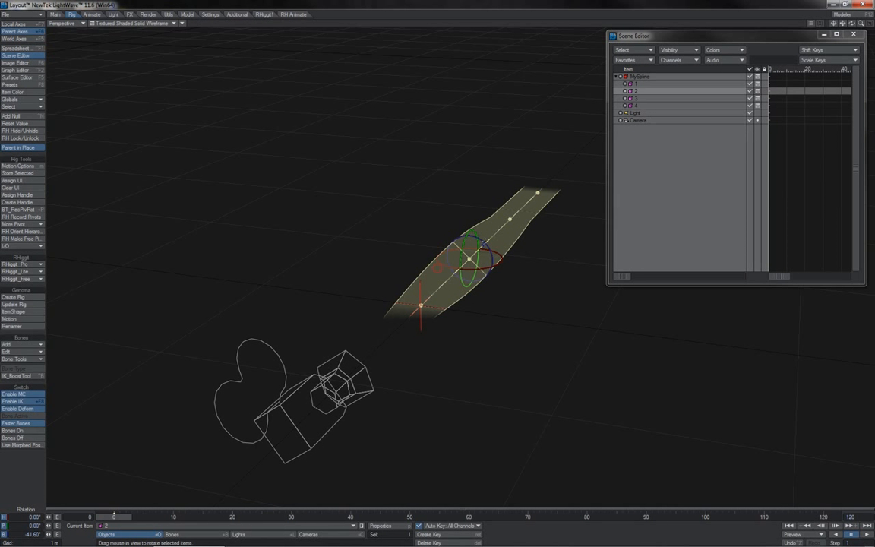
key(z)
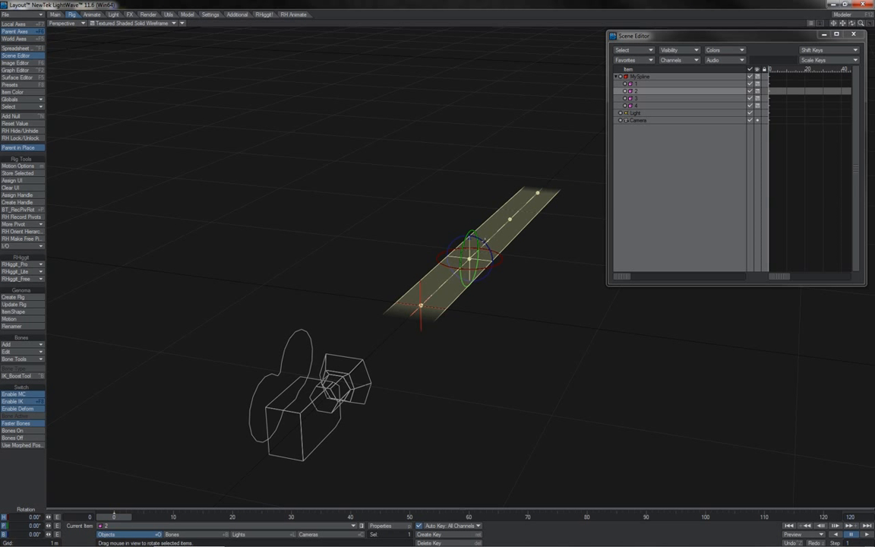
key(t)
drag(456, 251, 448, 274)
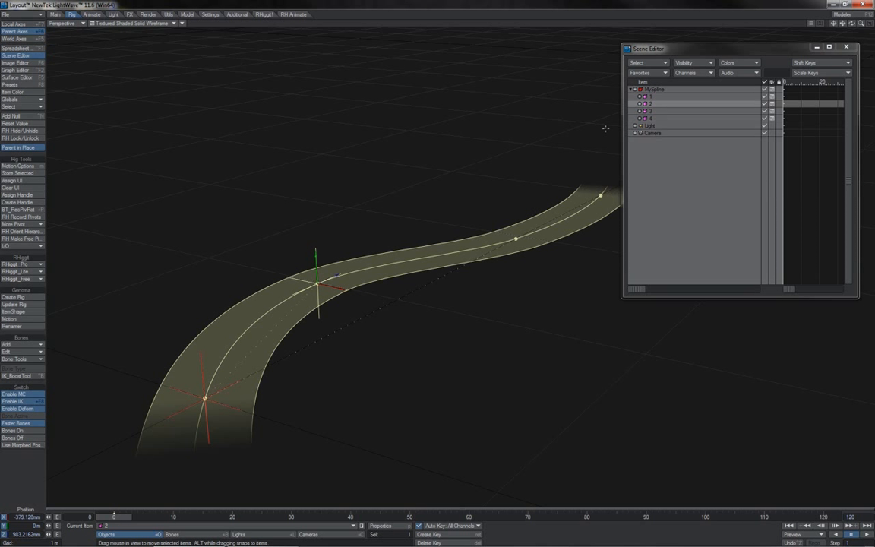
Step: Add a null named 5 under MySpline and move it to about X -399 mm, Z 1.58 m, between nulls 2 and 3
click(651, 111)
click(653, 118)
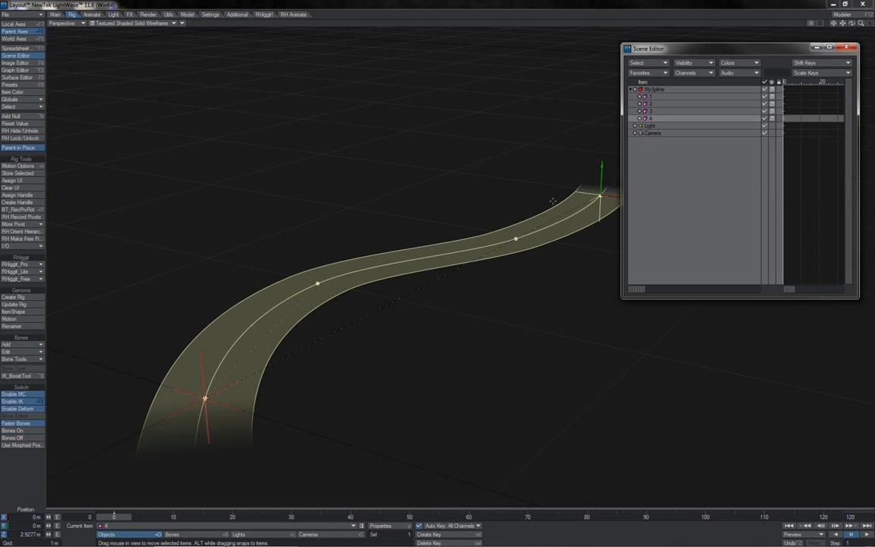
click(34, 119)
drag(644, 127, 652, 92)
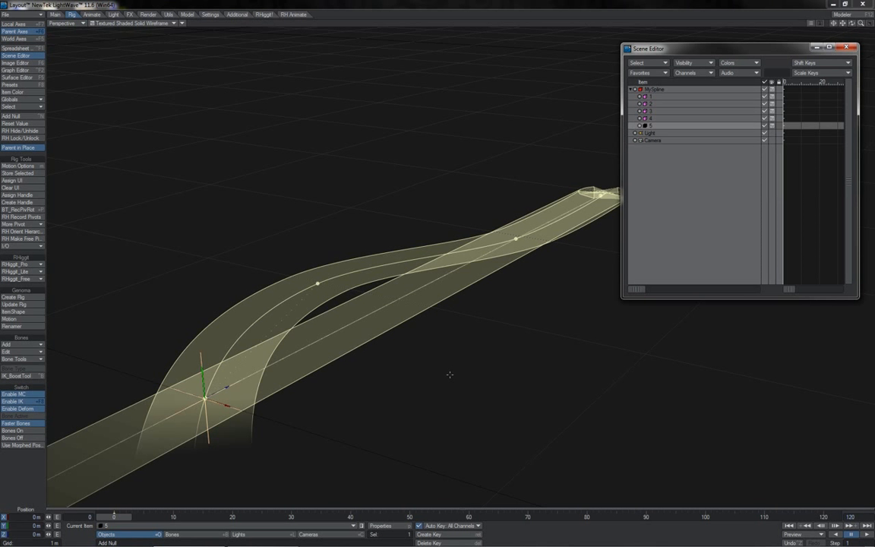
drag(449, 372, 717, 95)
drag(475, 120, 398, 248)
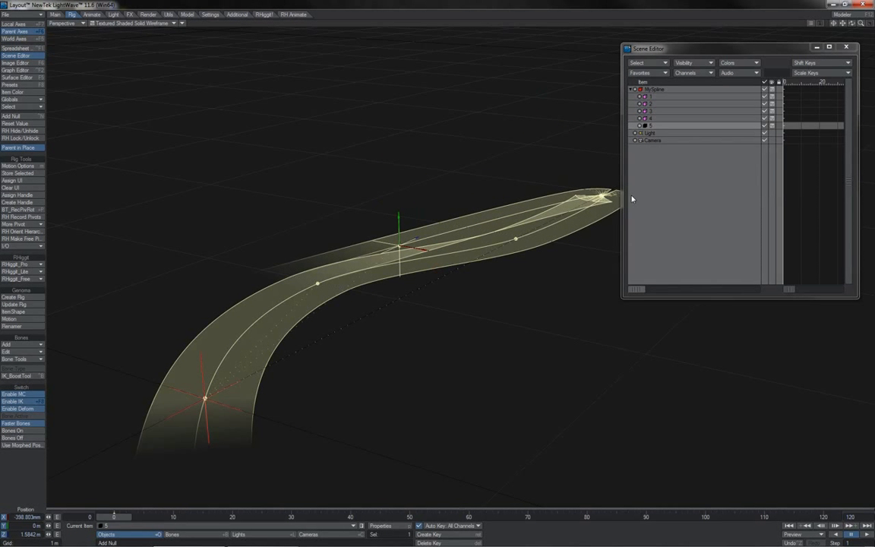
Step: Place null 5 between nulls 2 and 3 in the hierarchy, and reposition nulls 5 and 2 to reshape the path
click(651, 113)
drag(463, 294, 436, 269)
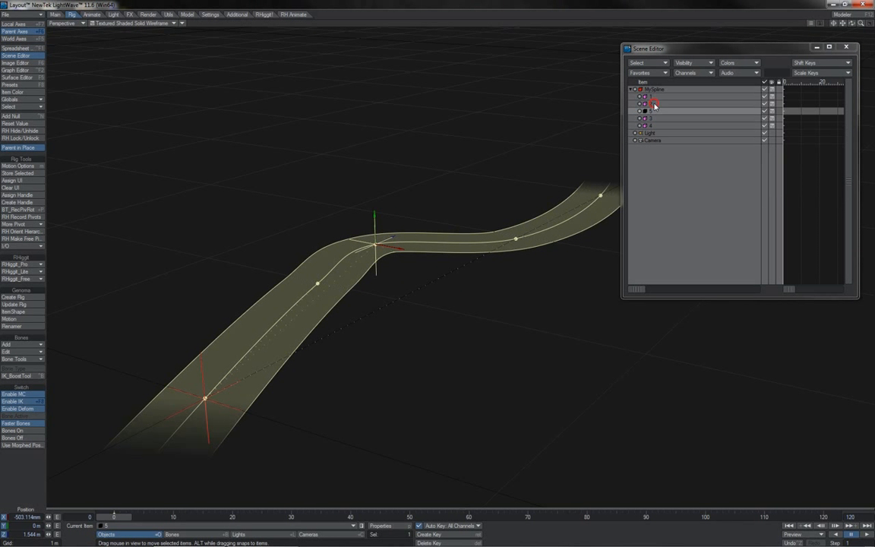
click(650, 104)
drag(361, 303, 307, 286)
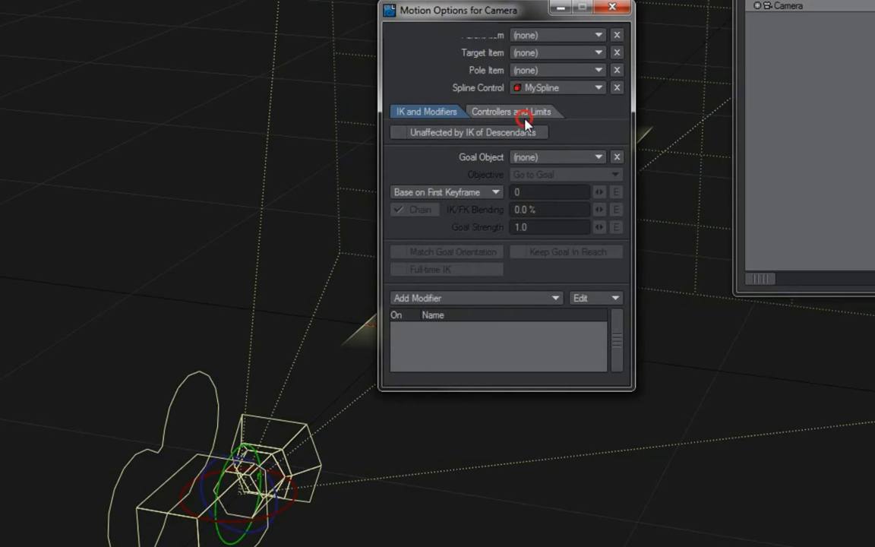
Step: Examine the camera's rotation and position controllers in Motion Options, including the choices for the X Position Controller
click(524, 114)
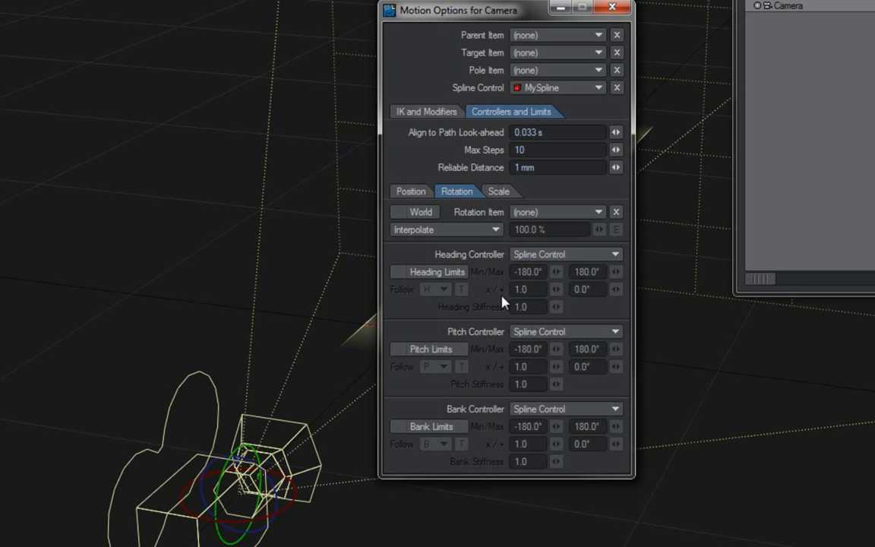
click(413, 193)
click(556, 257)
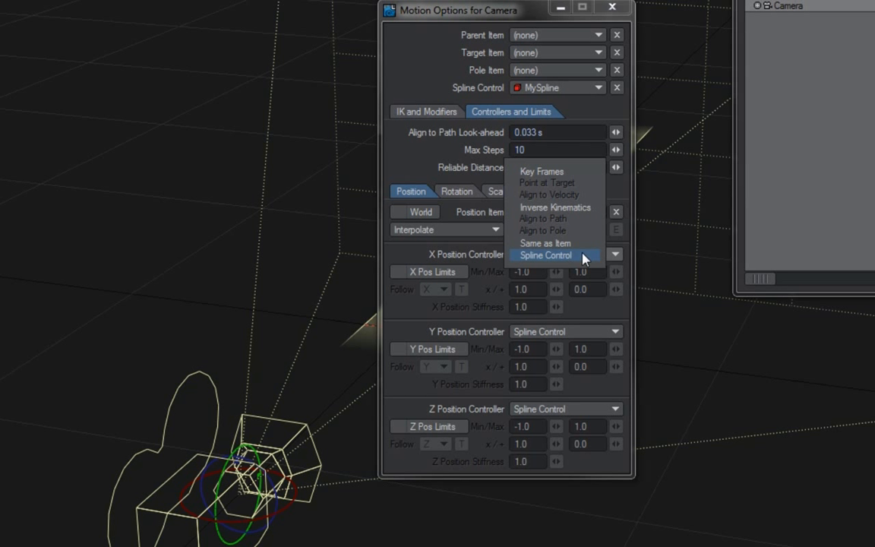
click(485, 262)
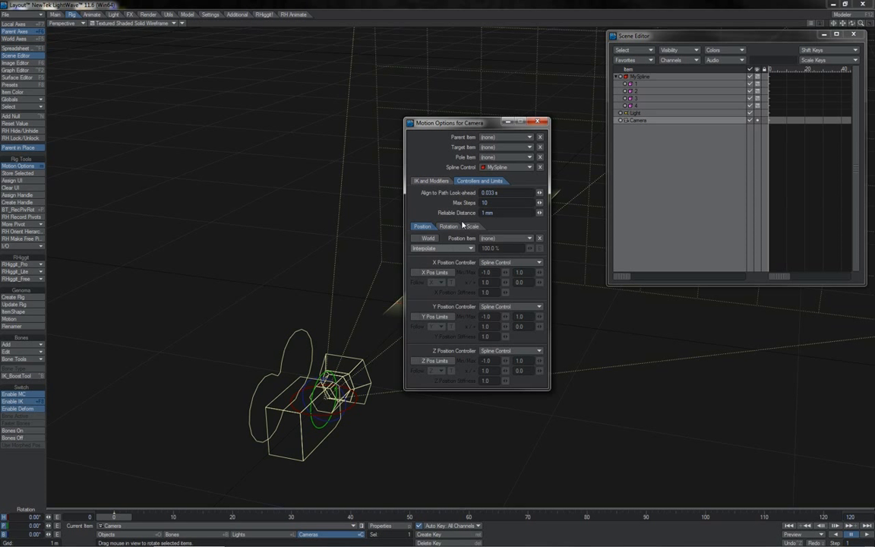
key(m)
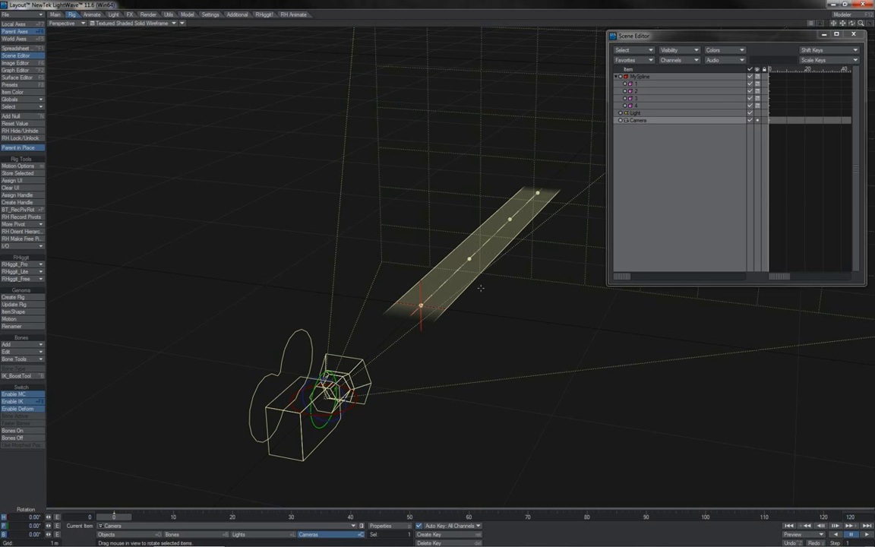
Step: Move the camera onto the spline near null 2, at about X -590 mm, Z 713 mm
key(t)
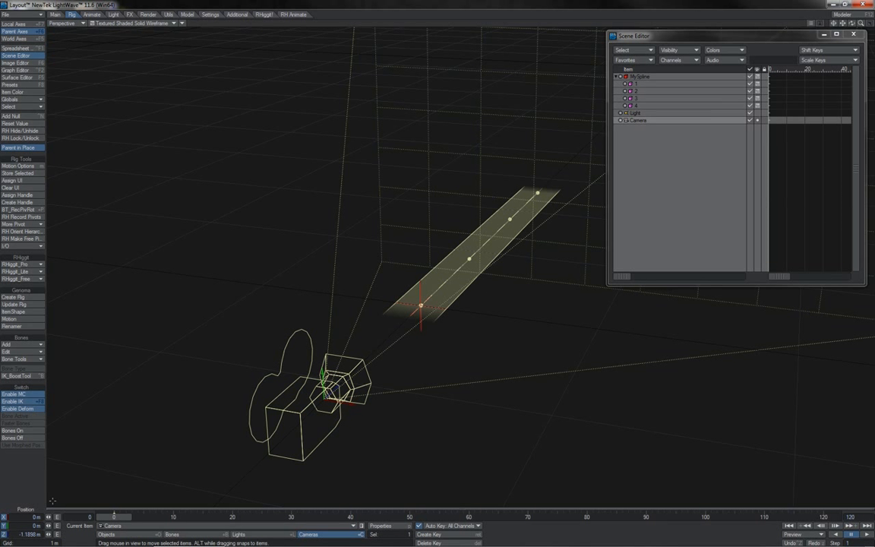
click(19, 534)
text(-)
drag(334, 389, 381, 254)
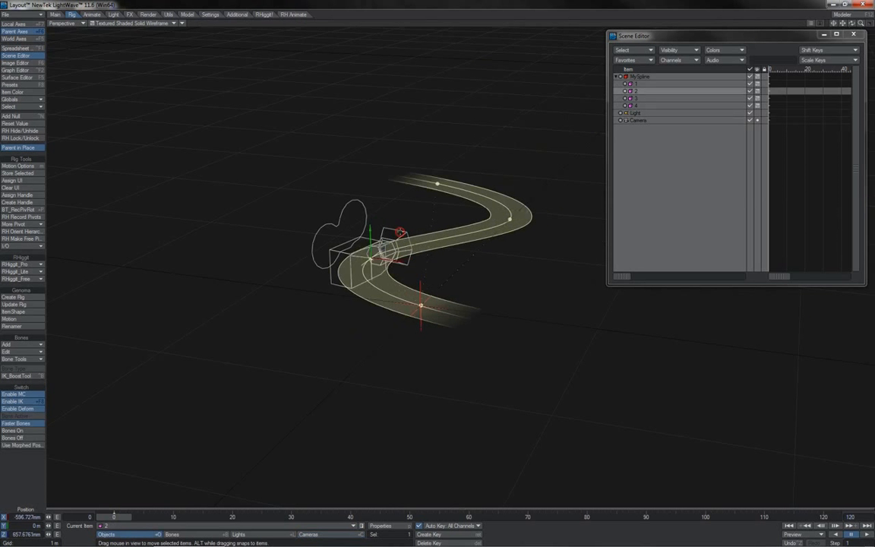
Step: Slide the camera in Z along the curved spline to about 1.97 m and back to about 434 mm
click(399, 233)
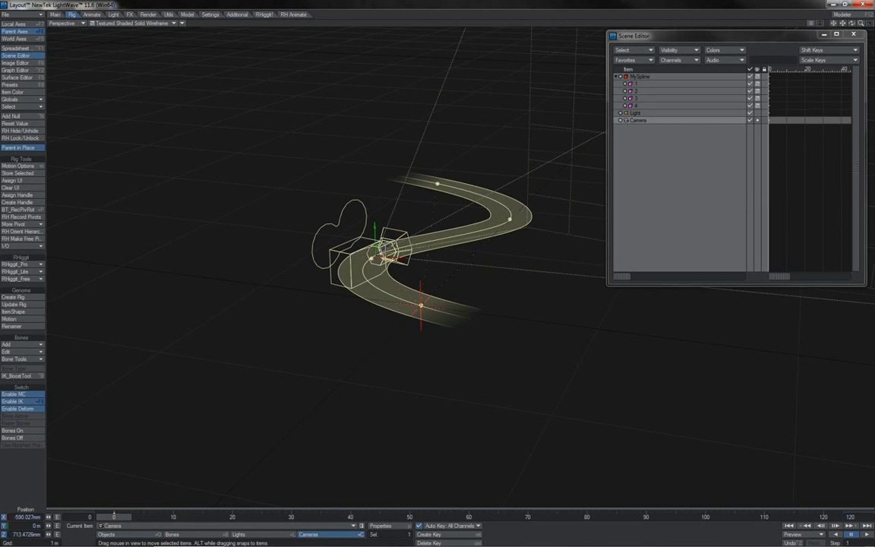
drag(388, 247, 492, 227)
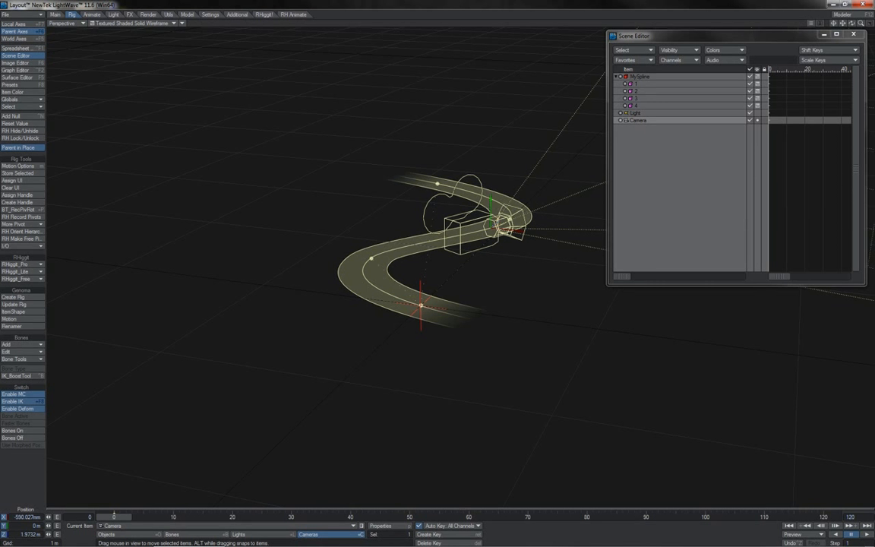
drag(492, 227, 393, 241)
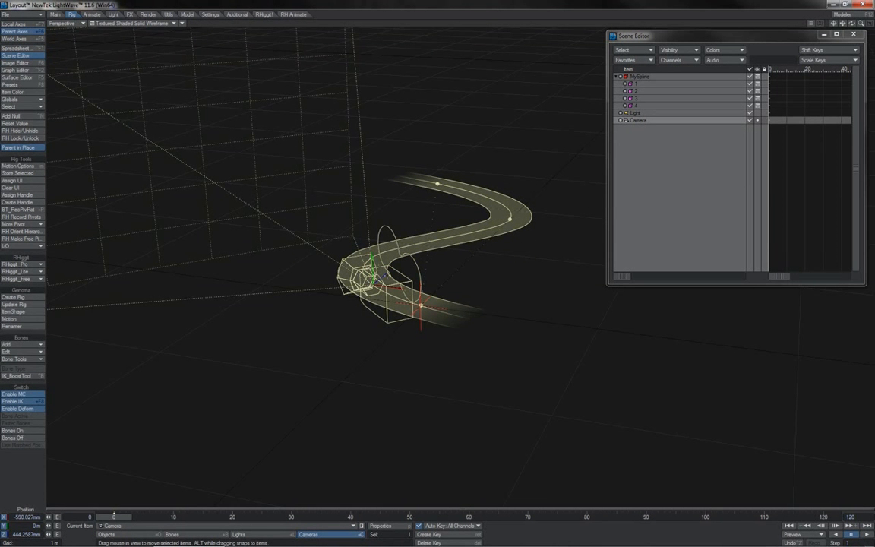
drag(387, 275, 499, 193)
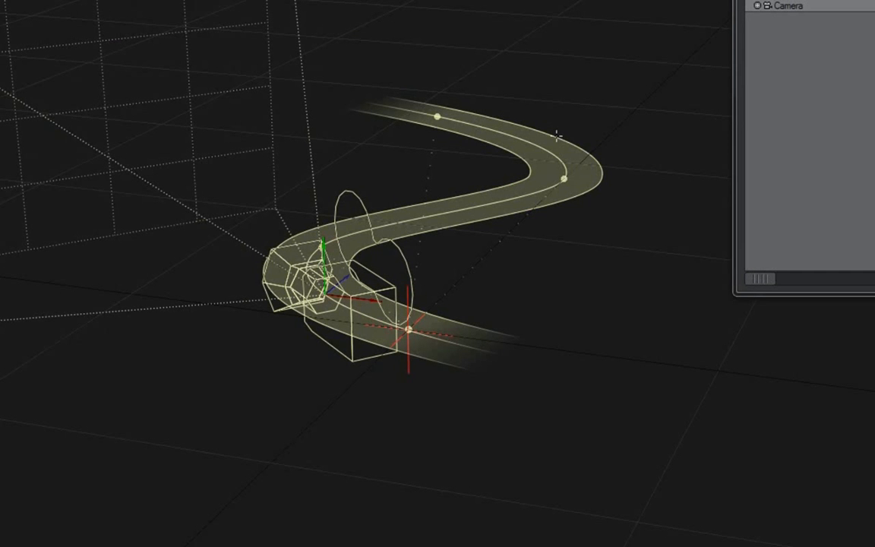
Step: Check the camera's position controllers in Motion Options, and set the camera's Z position to 0
key(m)
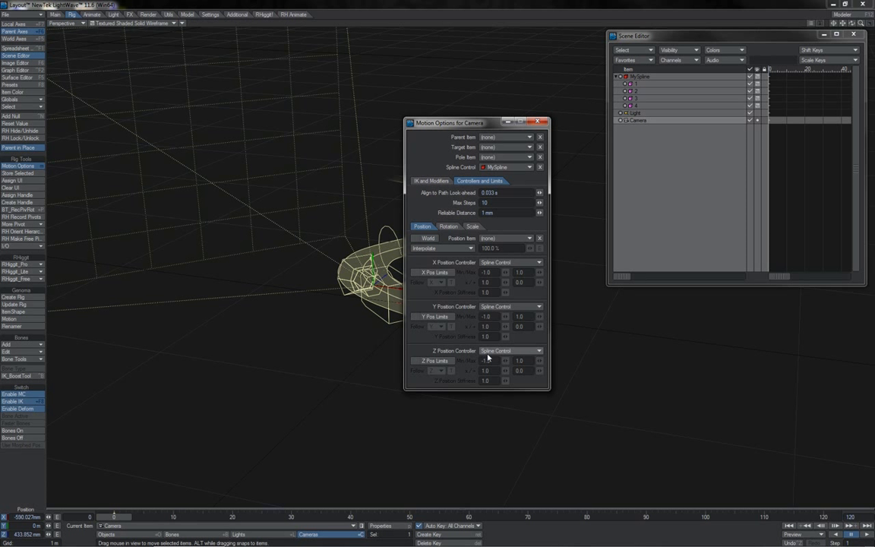
click(536, 121)
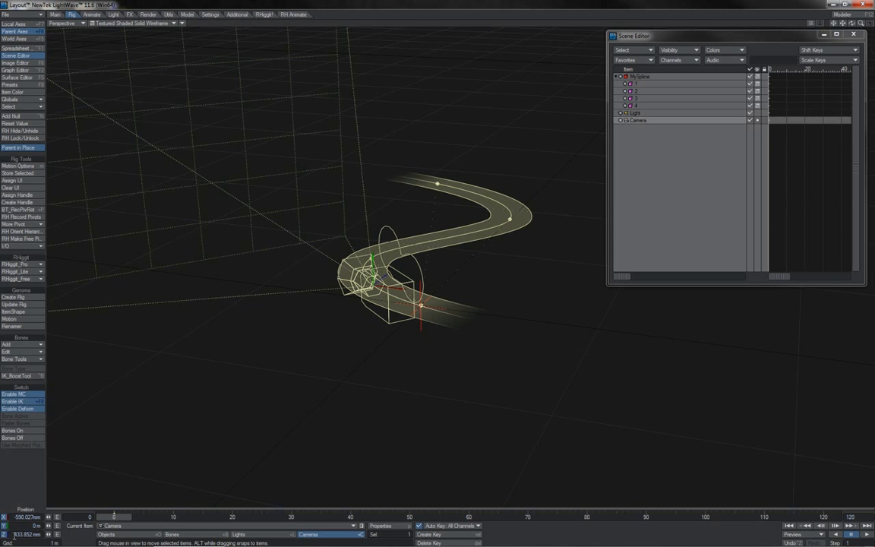
drag(13, 534, 48, 538)
text(0)
key(Return)
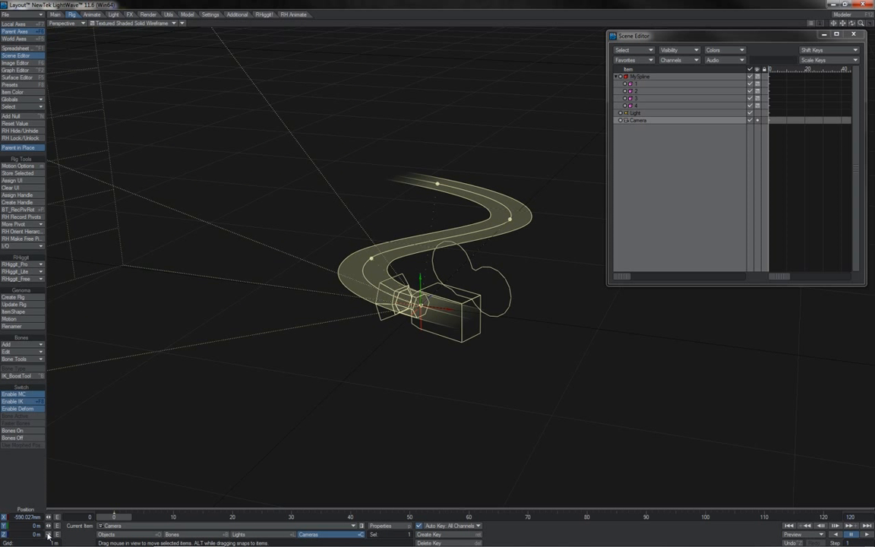
Step: Move null 1 away from the MySpline origin toward the foreground to extend the path's start, and select the camera
click(638, 84)
drag(450, 310, 383, 390)
key(shift+c)
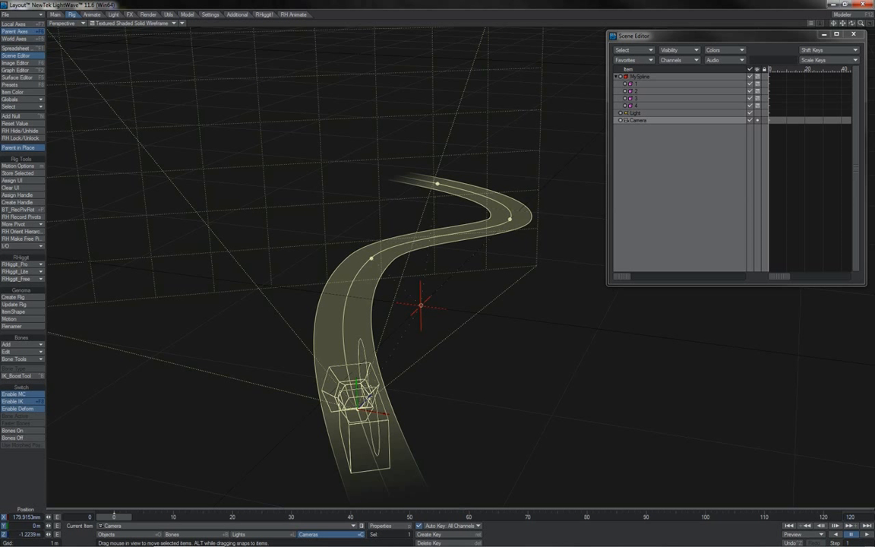
Step: Test small Z moves of the camera around -1.23 m at the path's start, and advance it to Z 1.1 m
drag(367, 399, 371, 407)
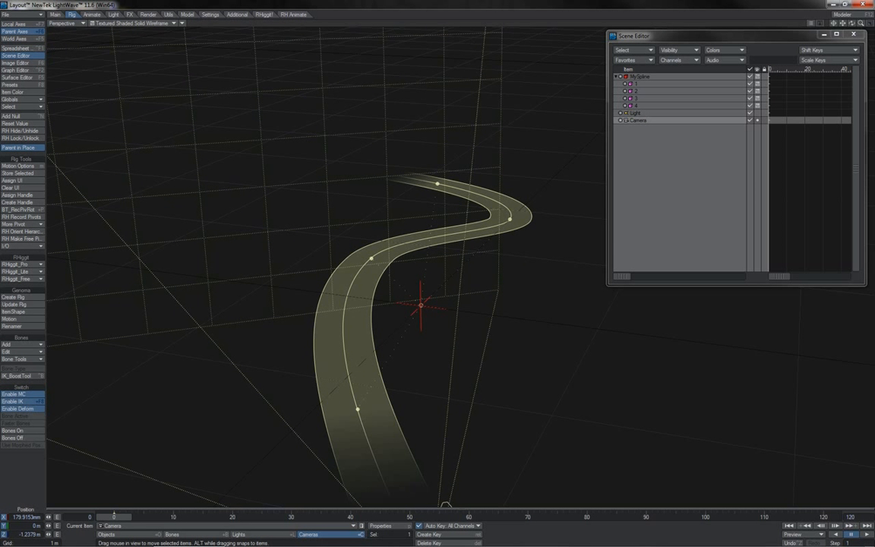
drag(371, 407, 365, 400)
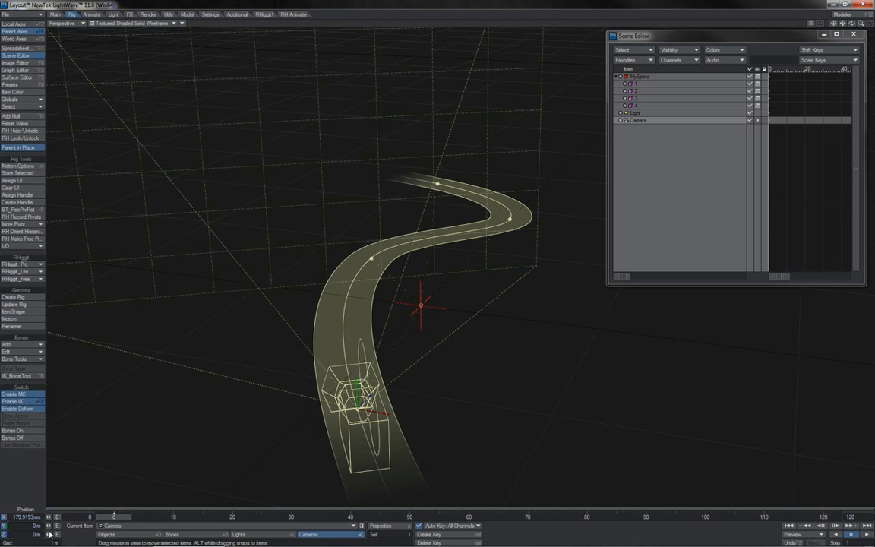
drag(49, 534, 22, 535)
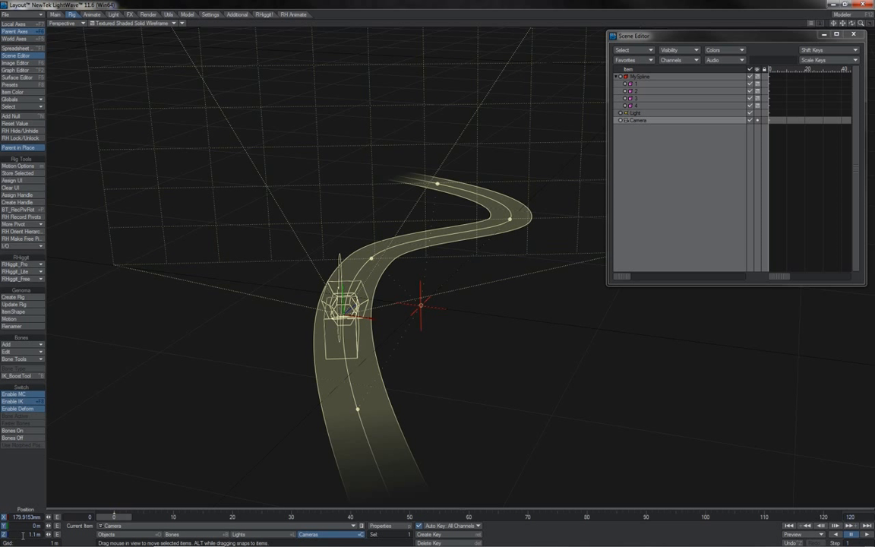
Step: Add a blue null named Control beside the path at about X 641 mm
click(38, 120)
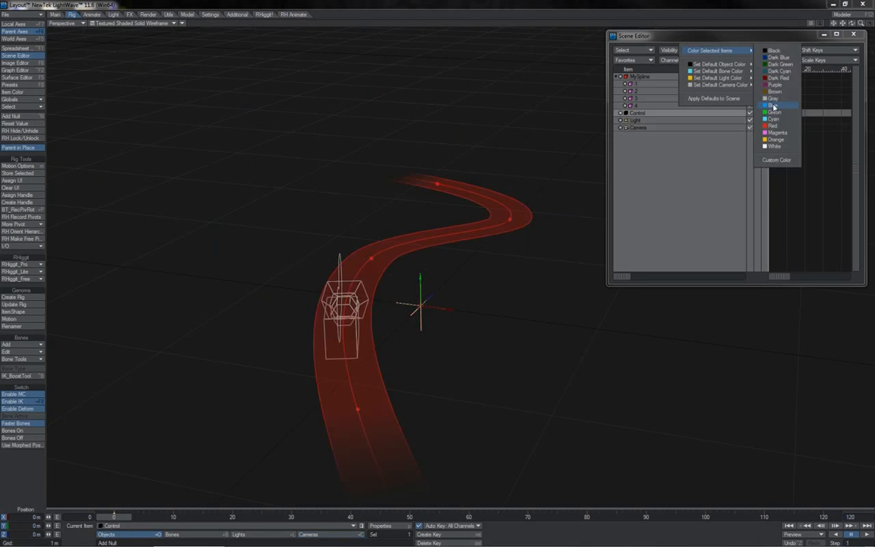
click(775, 143)
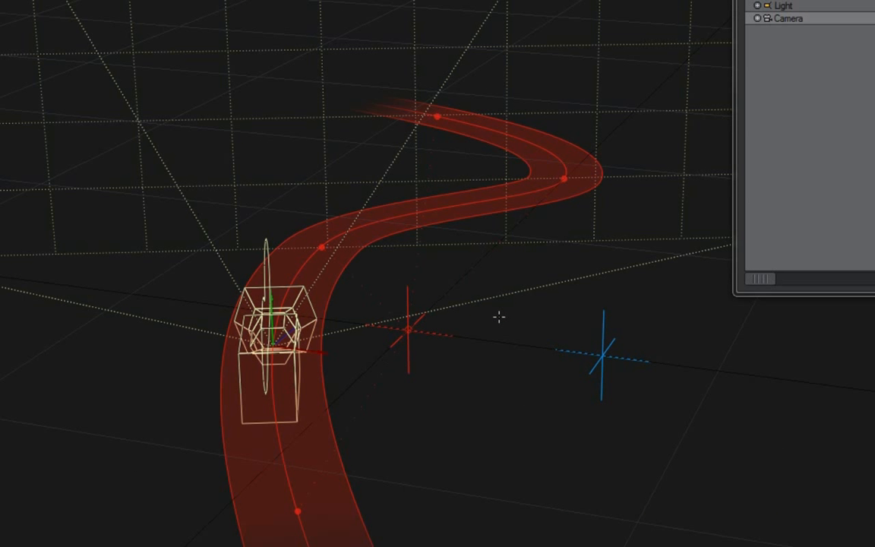
Step: Set the camera's Position Item to Control and Z Position Controller to Same as Item, and move the Control null in Z
key(m)
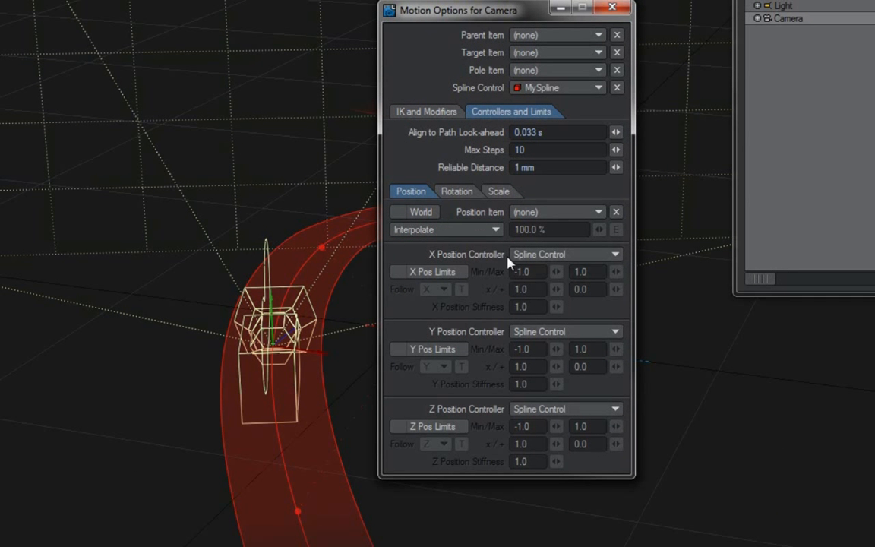
click(532, 215)
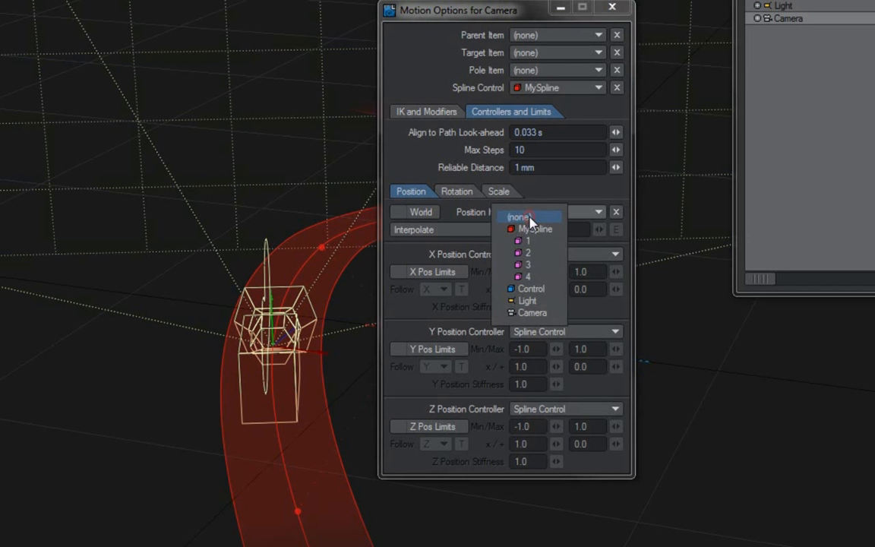
click(541, 289)
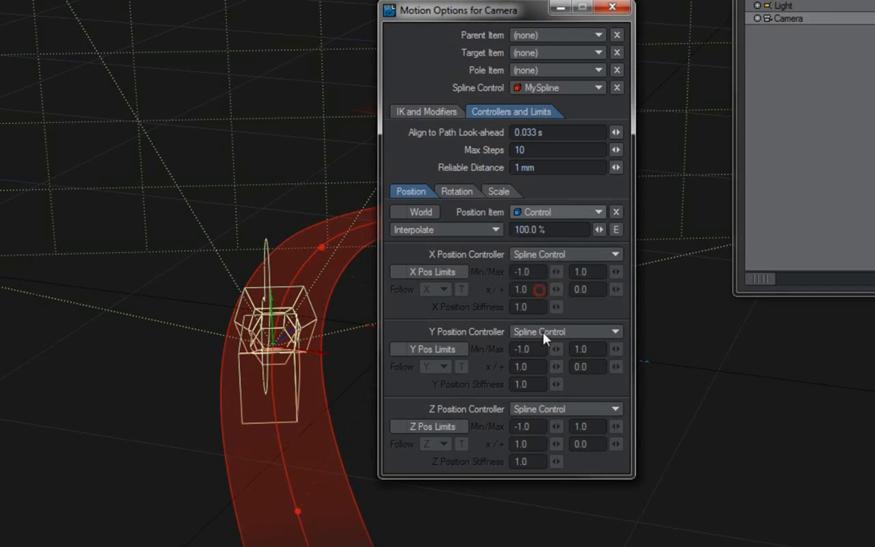
click(547, 410)
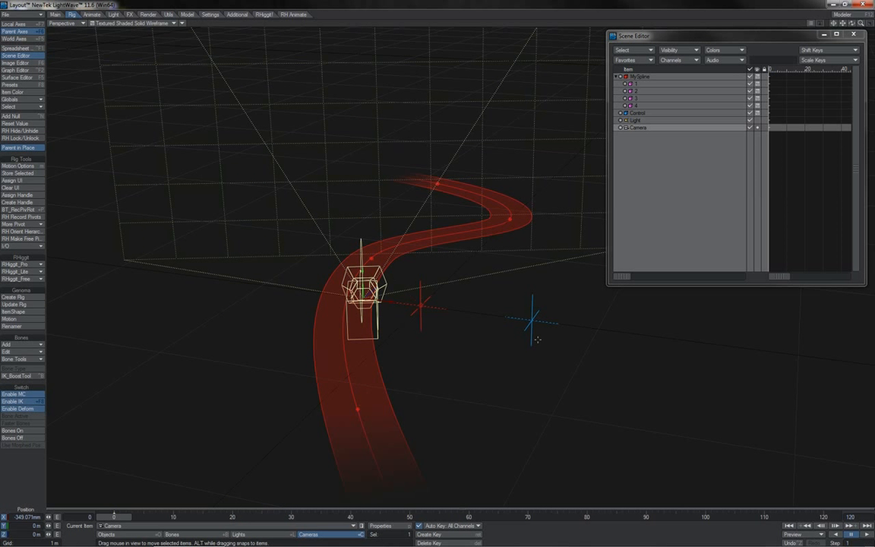
click(534, 311)
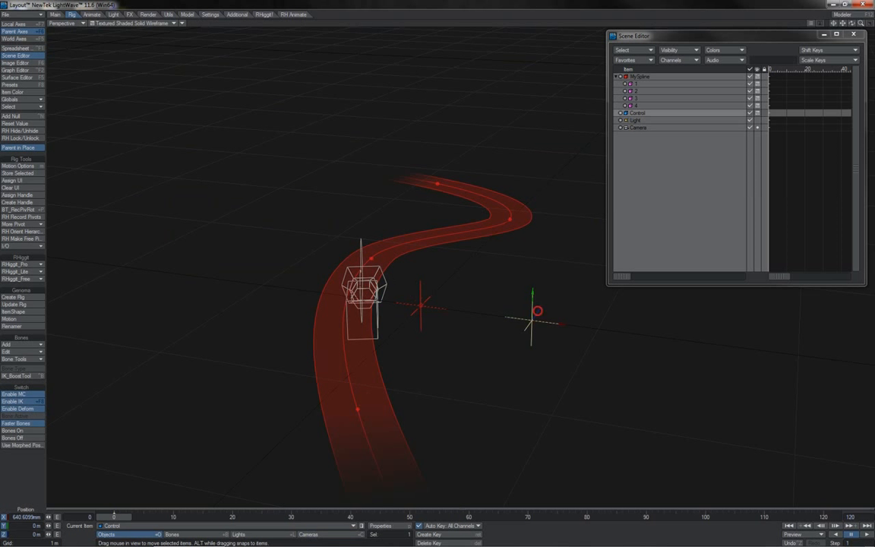
drag(537, 311, 520, 335)
Step: Try moving null 2 to about X -1.0 m, Y 245 mm, and shift the Control null to run the camera along the reshaped path
click(636, 96)
click(638, 91)
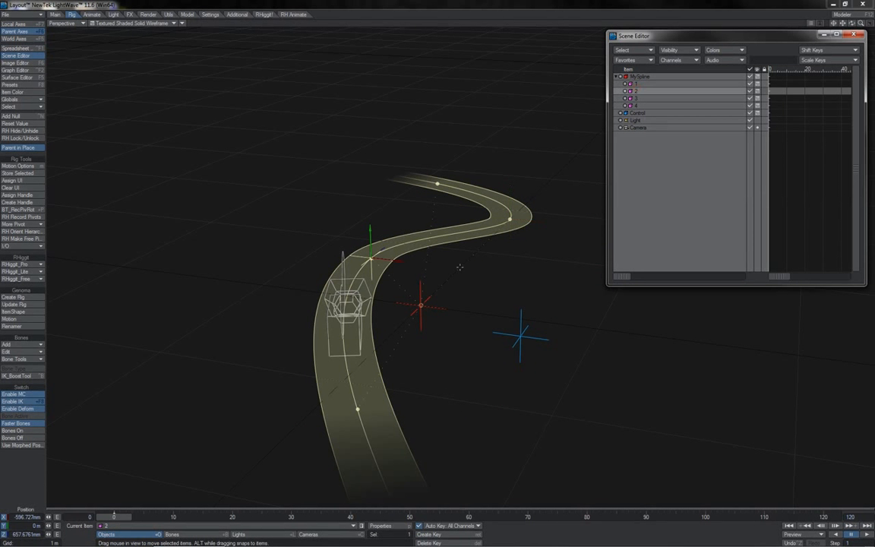
drag(373, 229, 369, 190)
mouse_move(397, 222)
mouse_down()
mouse_move(433, 227)
mouse_move(393, 241)
mouse_up()
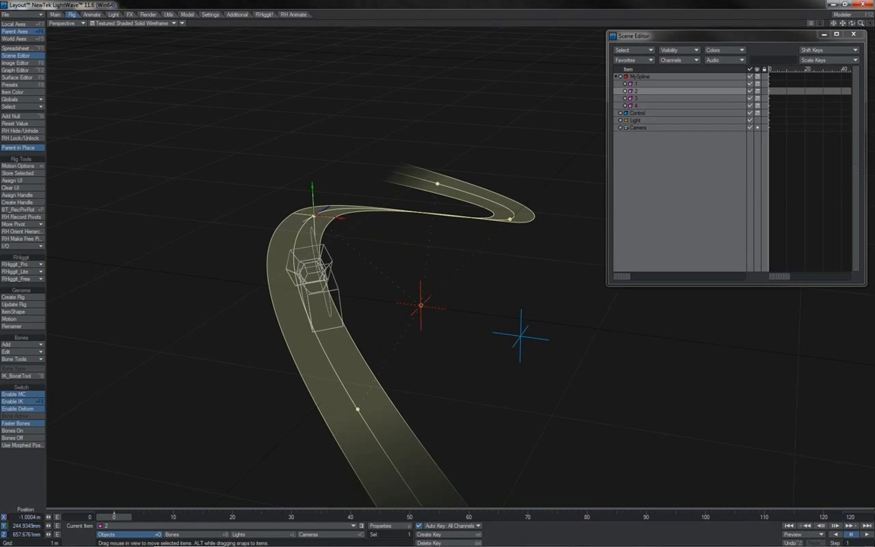
click(519, 333)
mouse_move(535, 314)
mouse_down()
mouse_move(633, 173)
mouse_move(529, 324)
mouse_up()
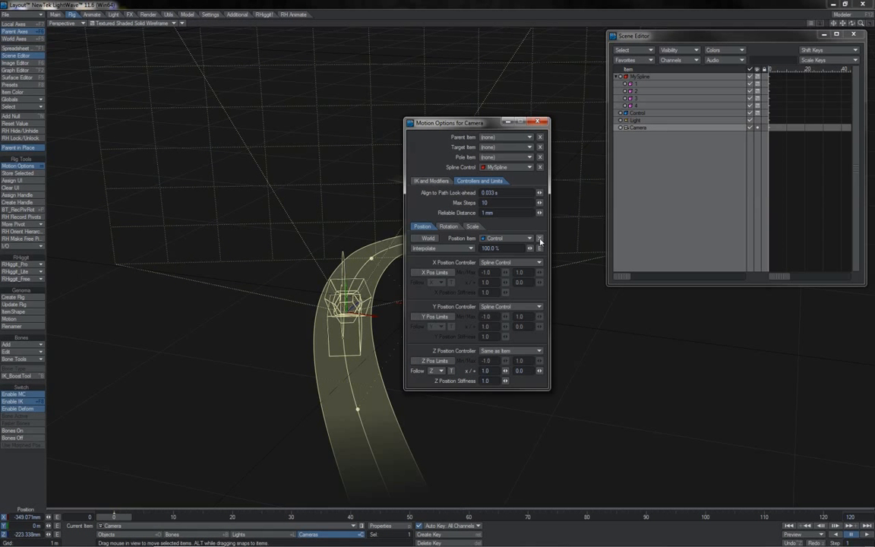
Step: Clear the camera's Position Item and set its Z Position Controller back to Spline Control
click(539, 238)
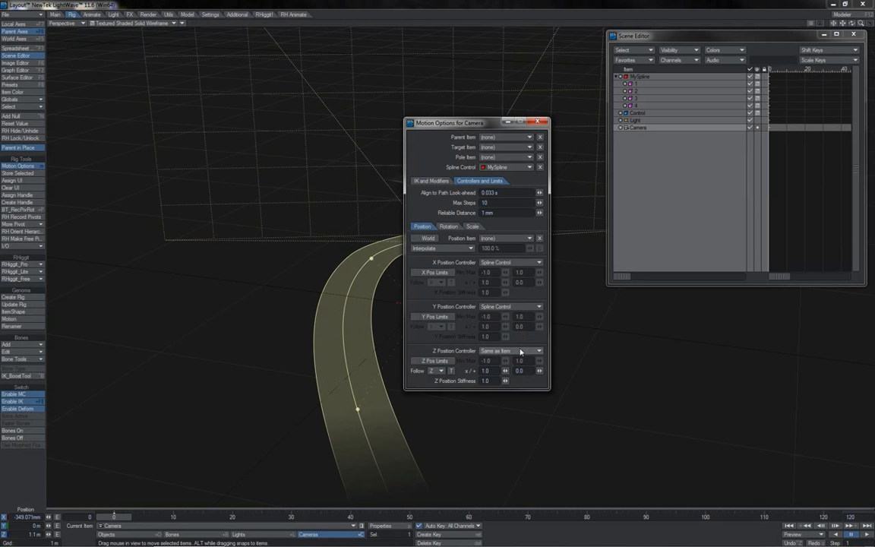
click(520, 352)
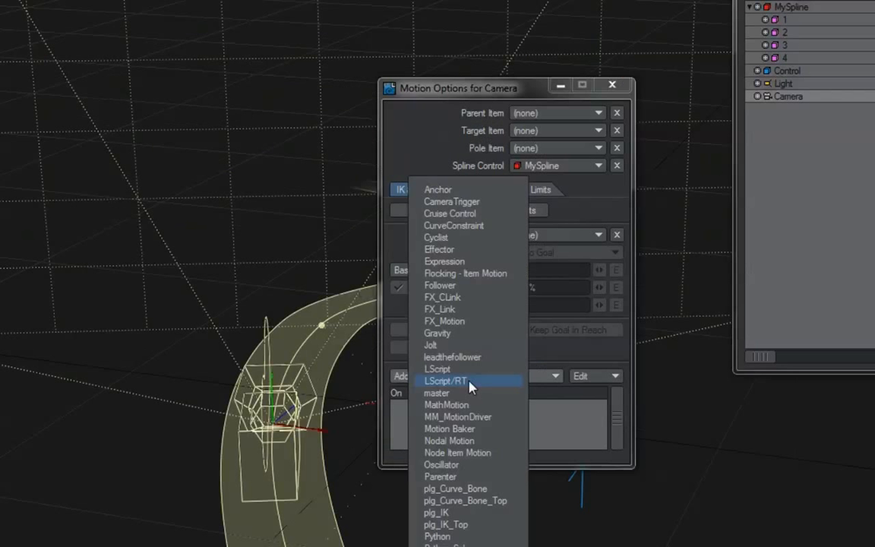
Step: Add a Follower modifier to the camera that follows Control, with After IK off and every channel source except Z Position set to none
click(471, 285)
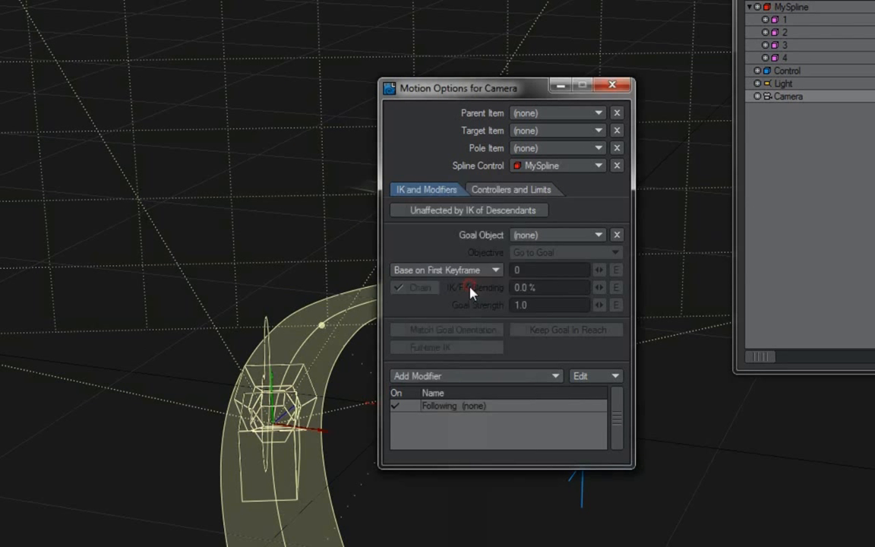
double_click(464, 407)
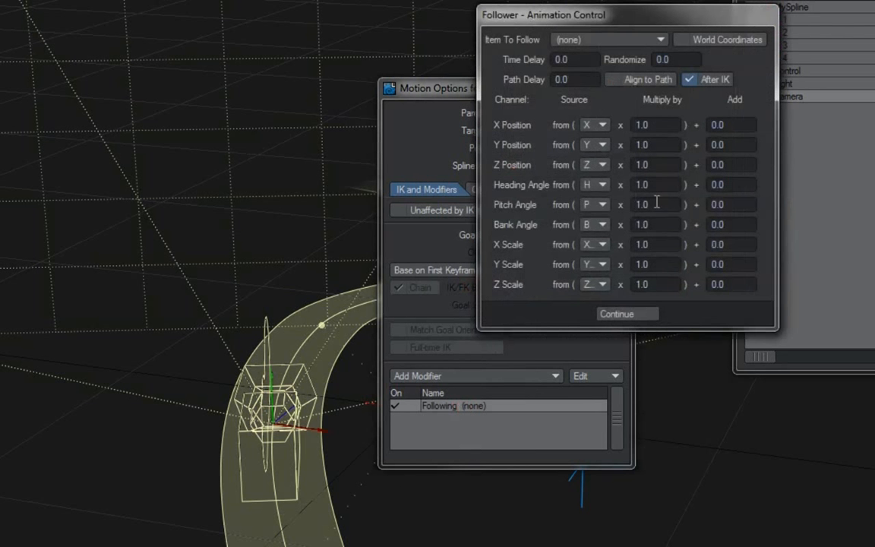
click(691, 79)
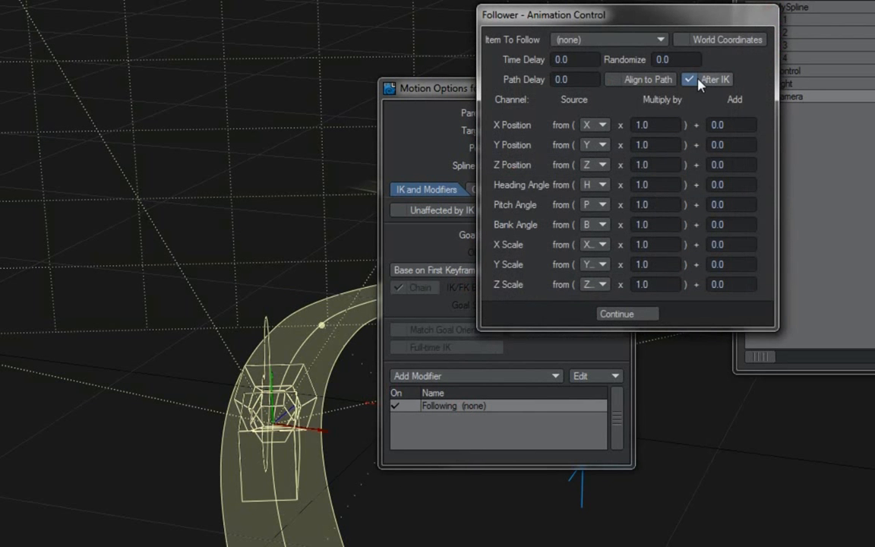
click(619, 40)
click(629, 109)
click(600, 125)
click(600, 109)
click(603, 125)
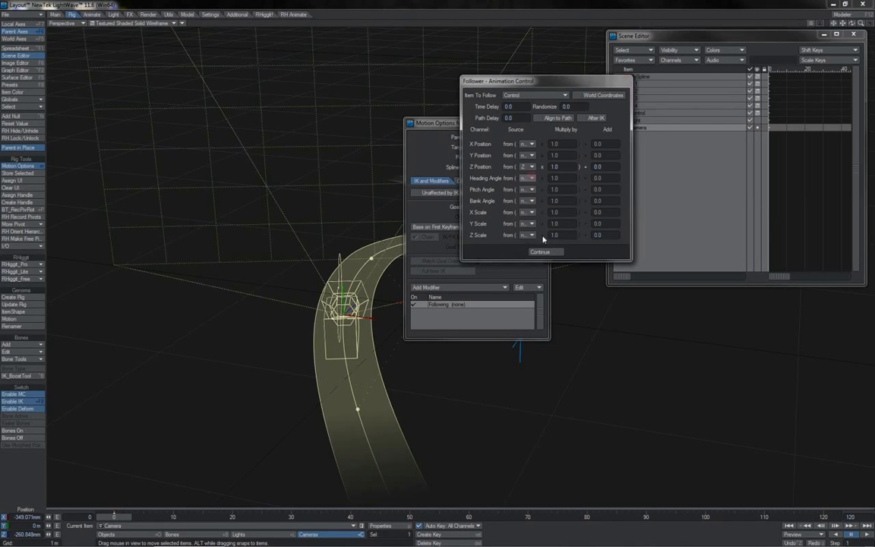
click(540, 252)
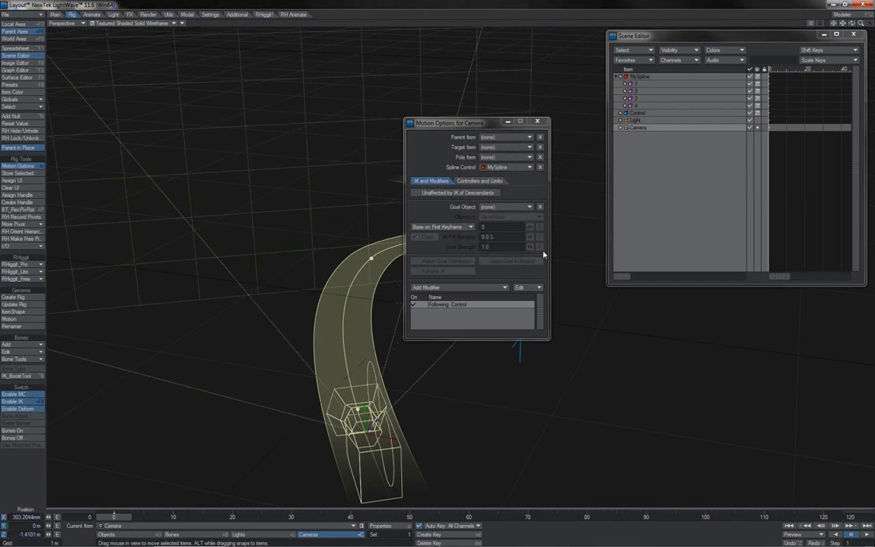
click(539, 122)
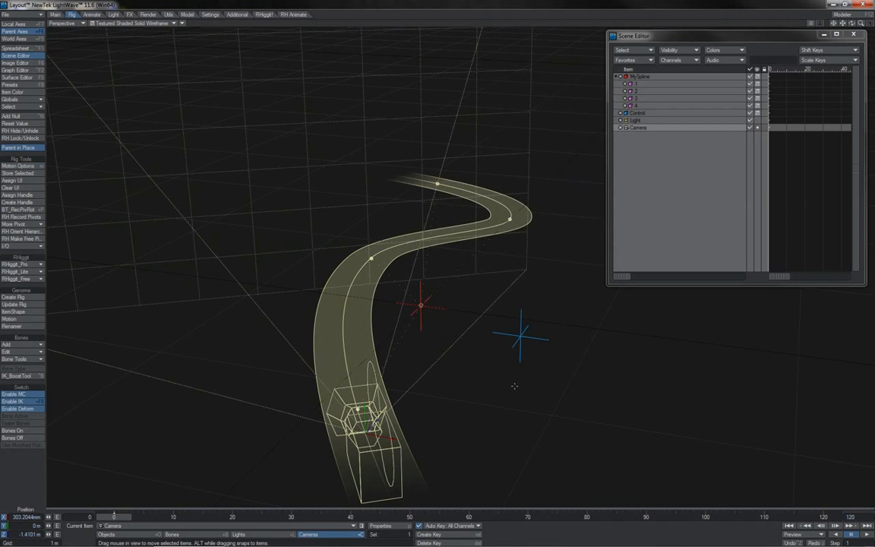
Step: Move the Control null back and forth in Z to test the camera along the path, leaving it at about Z 870 mm
click(524, 331)
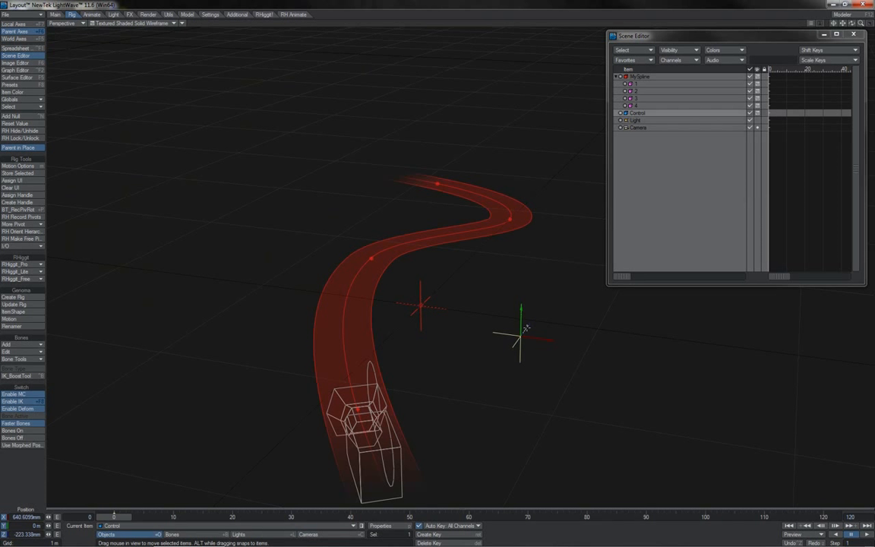
drag(525, 328, 544, 302)
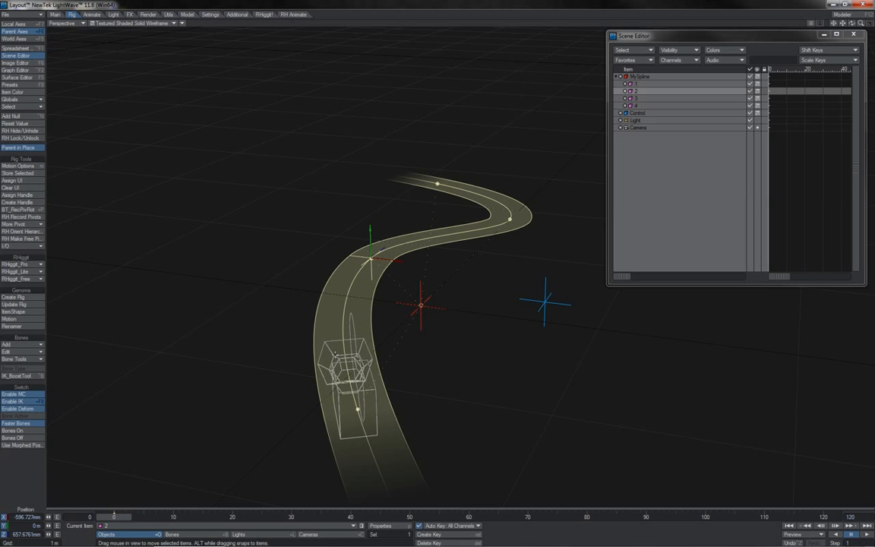
key(shift+c)
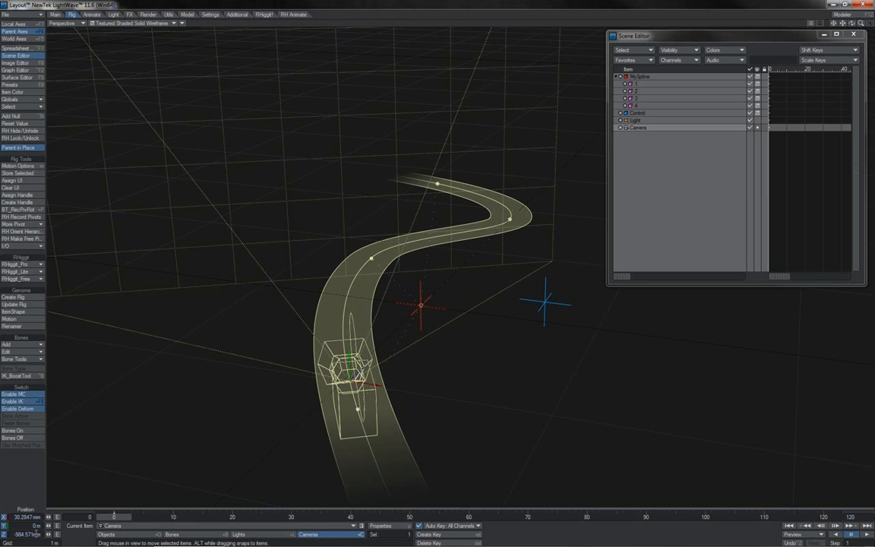
click(546, 300)
mouse_move(546, 299)
mouse_down()
mouse_move(540, 294)
mouse_move(523, 318)
mouse_move(651, 155)
mouse_move(536, 314)
mouse_move(542, 305)
mouse_up()
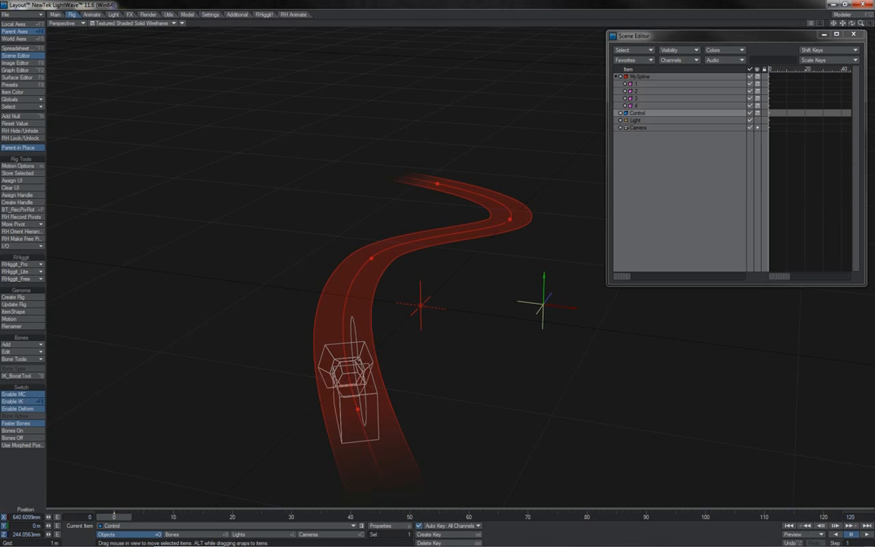
drag(542, 305, 566, 270)
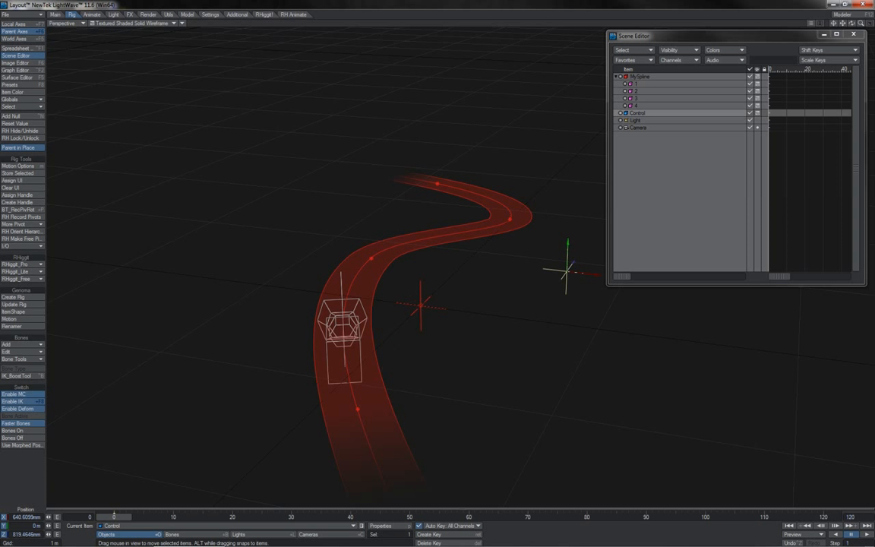
drag(566, 270, 620, 162)
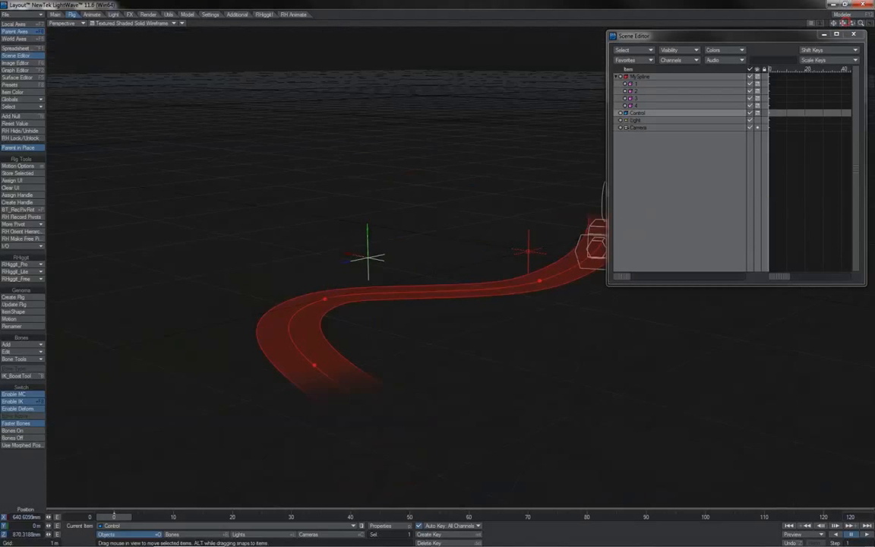
Step: Raise null 2 well above the ground to arch the path, and move the Control null to about Z 2.2 m
drag(842, 23, 754, 24)
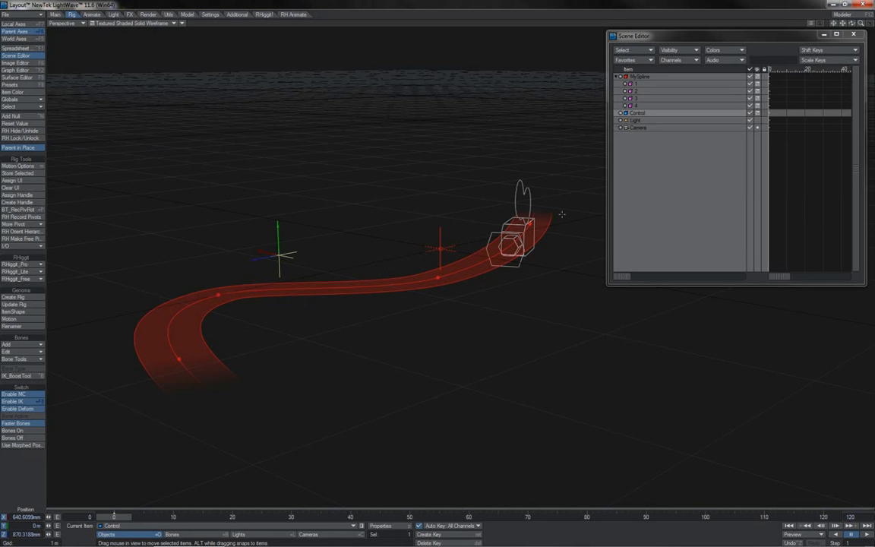
click(637, 92)
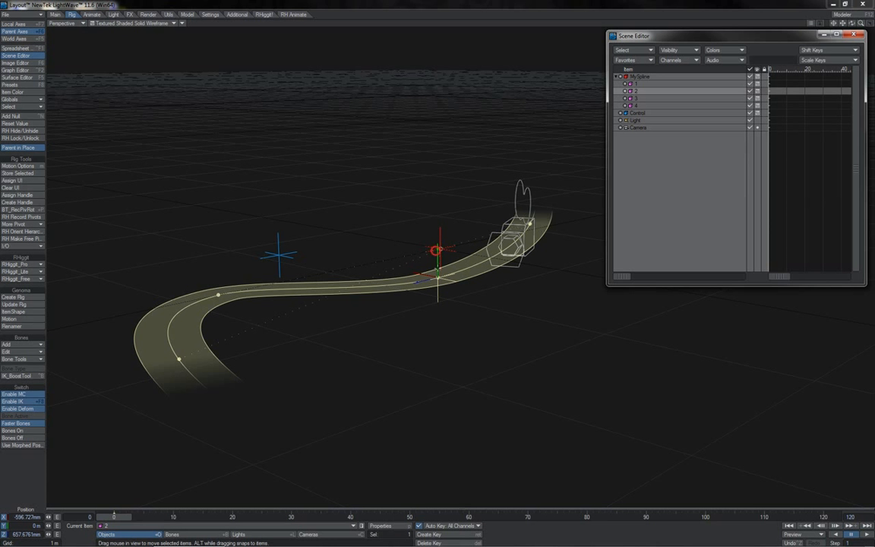
drag(436, 250, 436, 108)
click(279, 255)
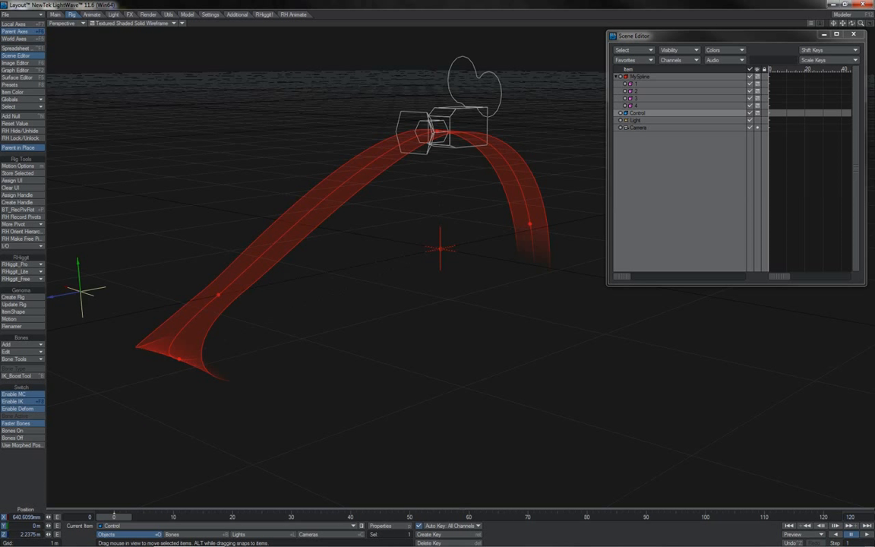
drag(51, 297, 38, 283)
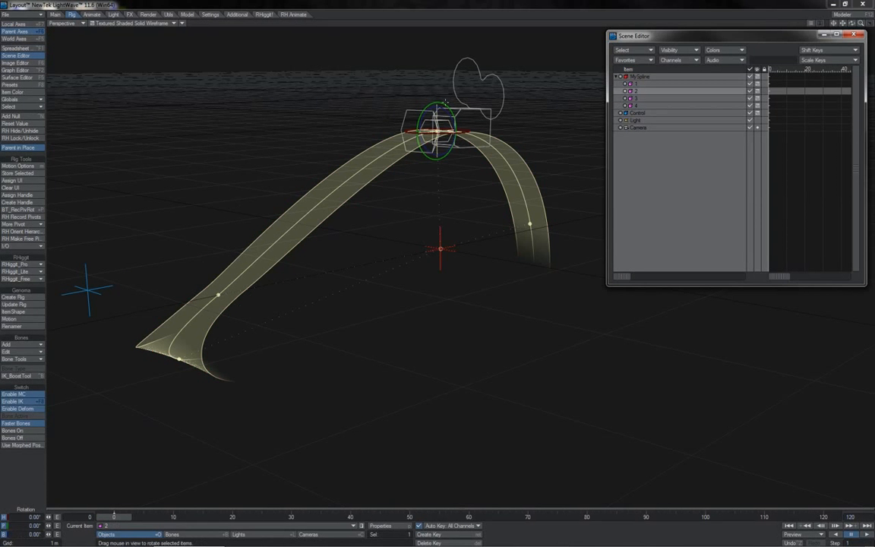
Step: Set null 2's bank to about 75.5° and move the Control null in Z to test the camera on the twisted path
drag(445, 101, 445, 102)
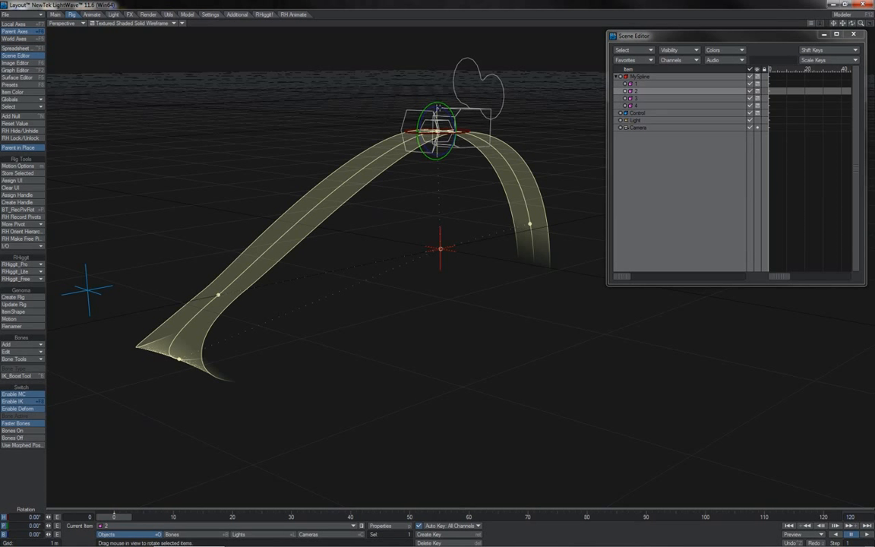
drag(444, 106, 464, 137)
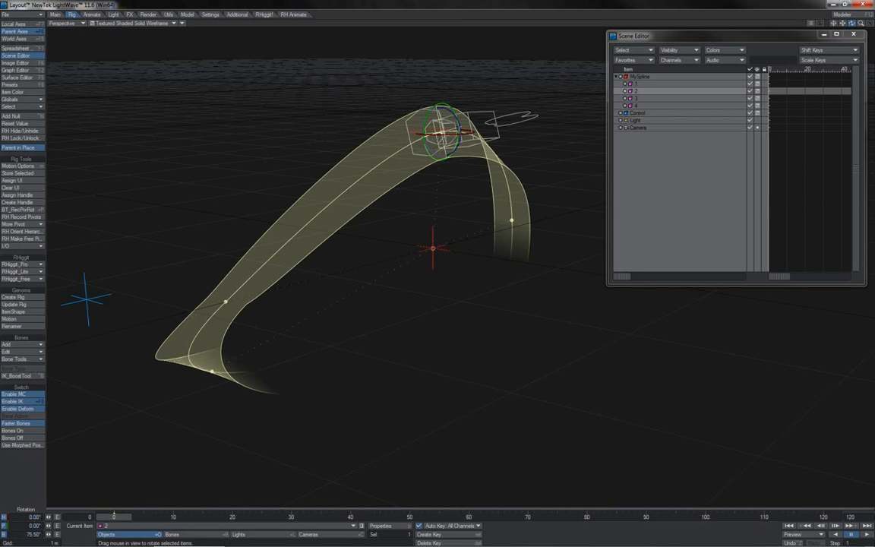
drag(852, 23, 866, 21)
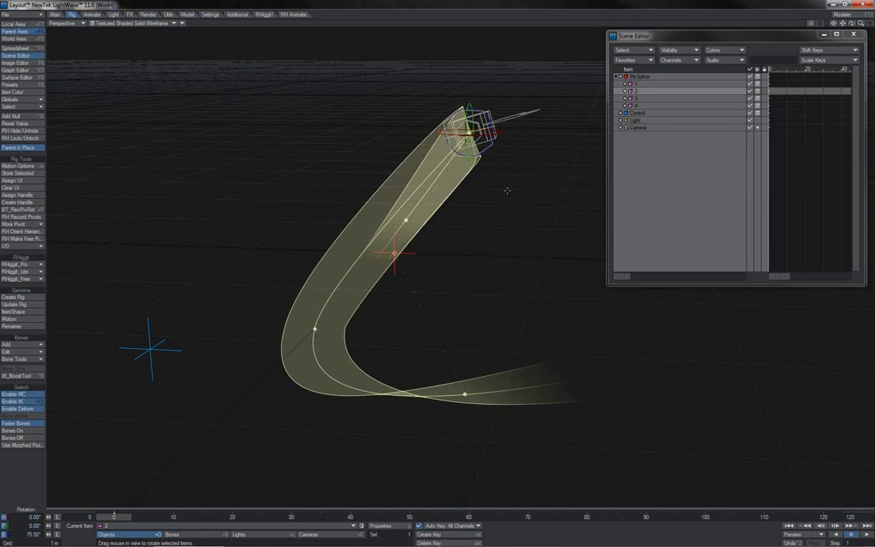
click(151, 349)
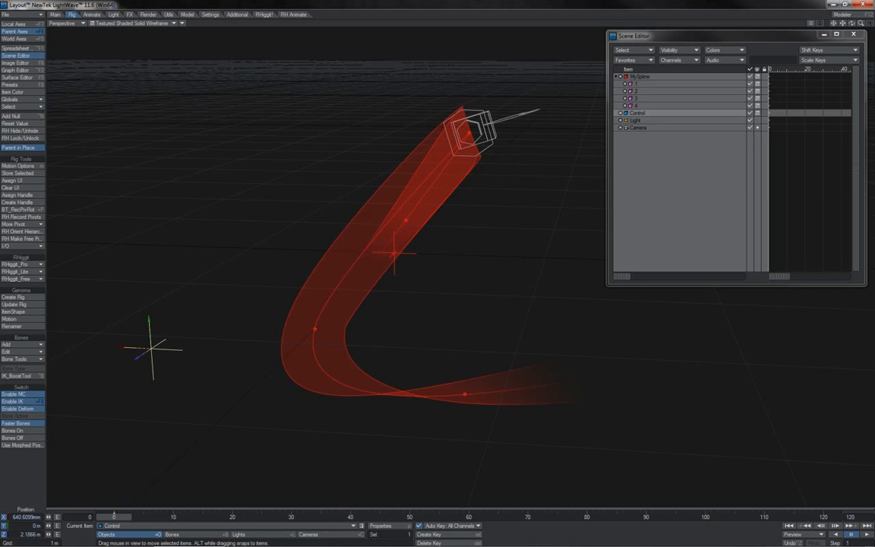
drag(156, 346, 22, 481)
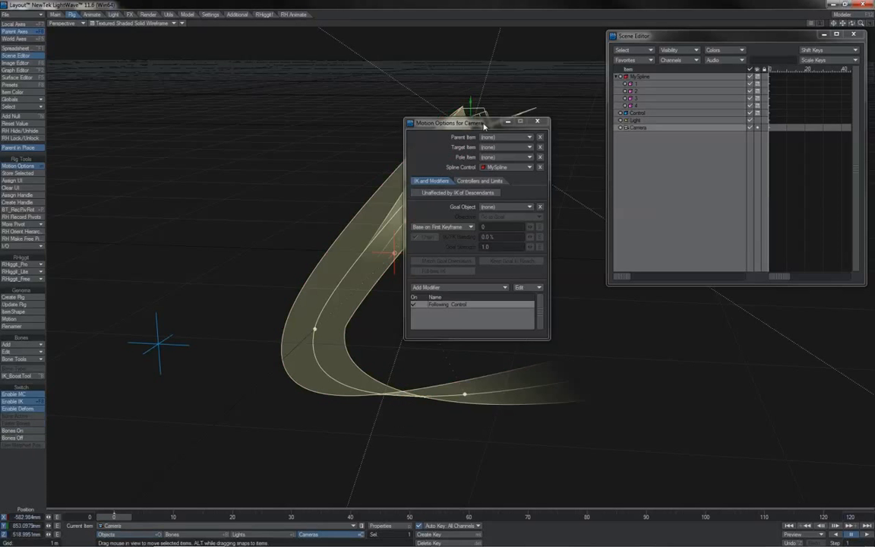
Step: Set the camera's Bank Controller to Key Frames in its motion options
drag(484, 124, 370, 150)
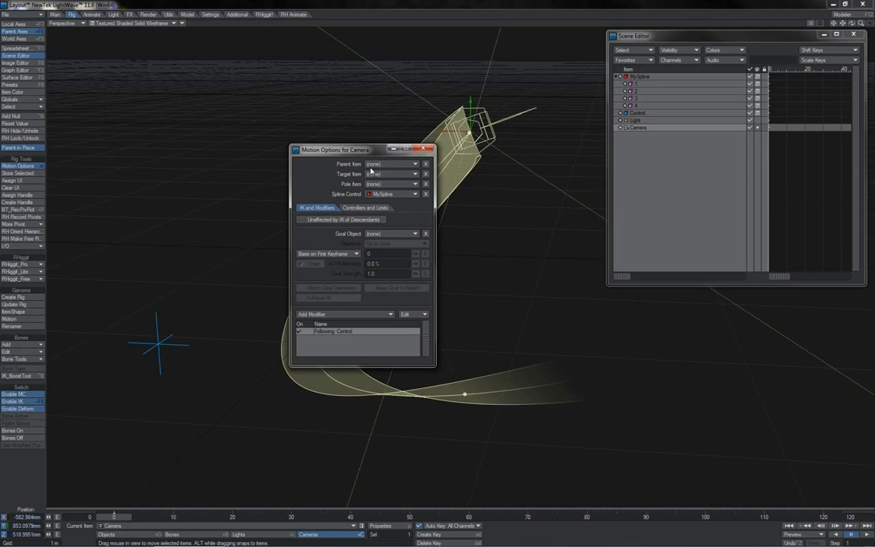
click(370, 208)
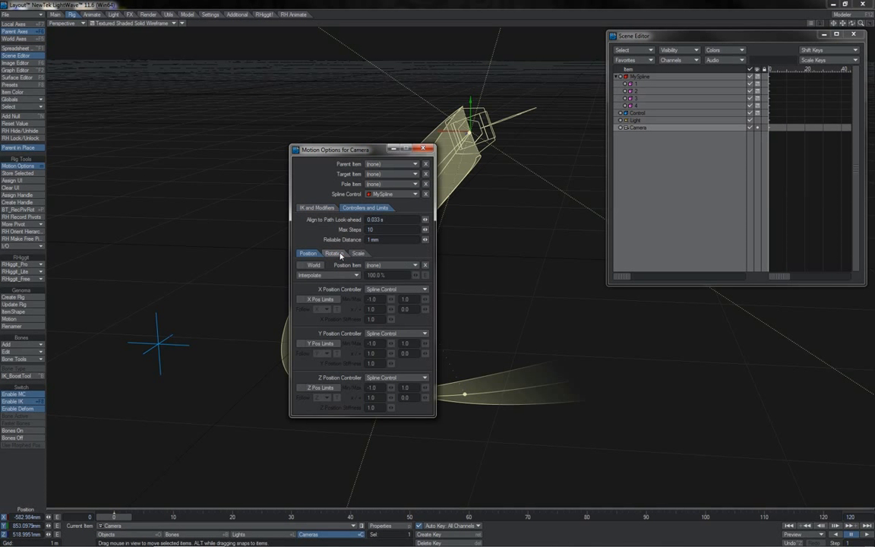
click(372, 377)
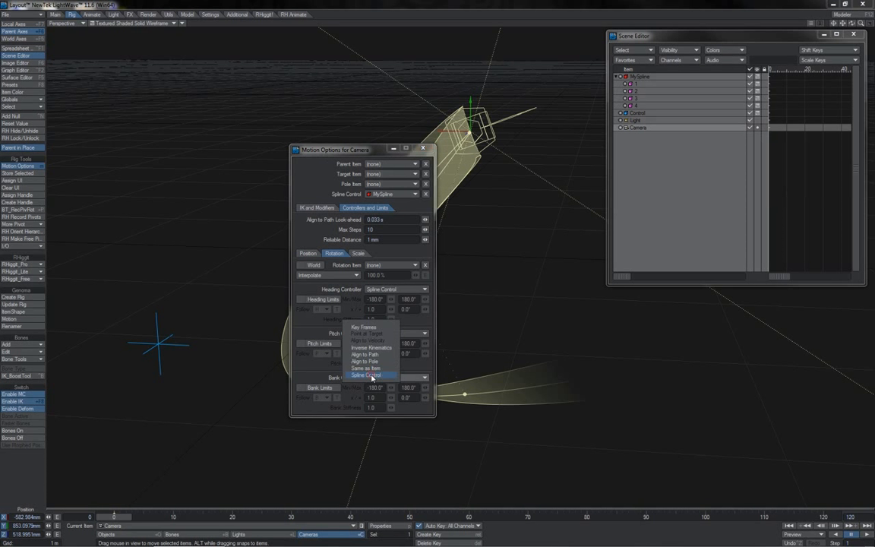
click(380, 327)
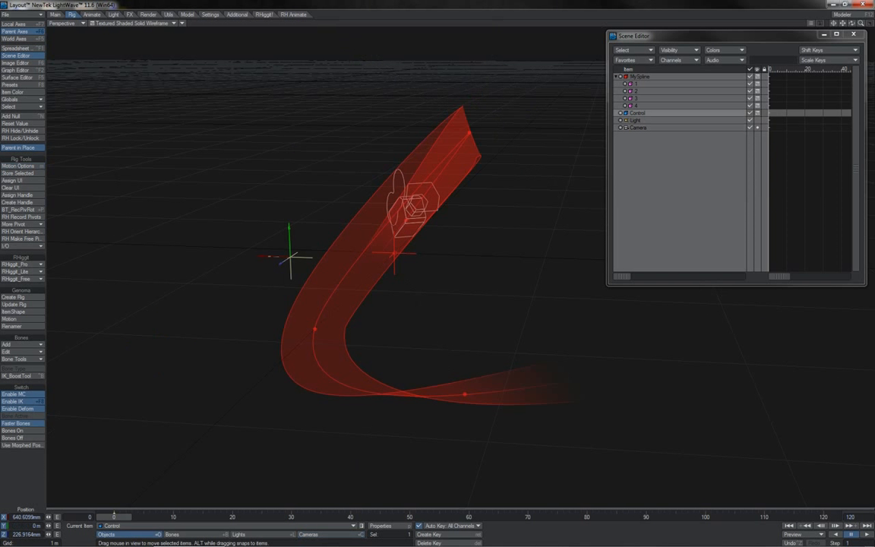
Step: Undo the Control null's last move and shift it in Z to run the camera past the banked null
key(ctrl+z)
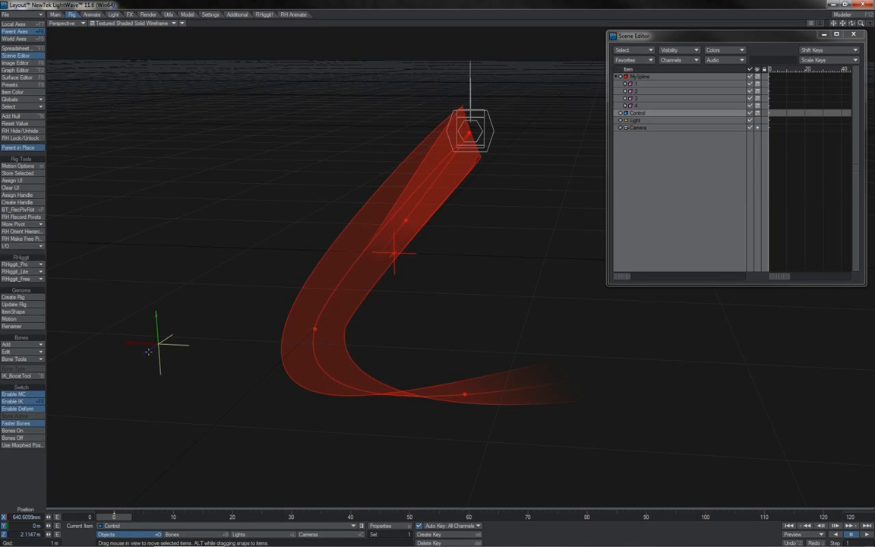
drag(150, 350, 20, 450)
drag(20, 450, 9, 459)
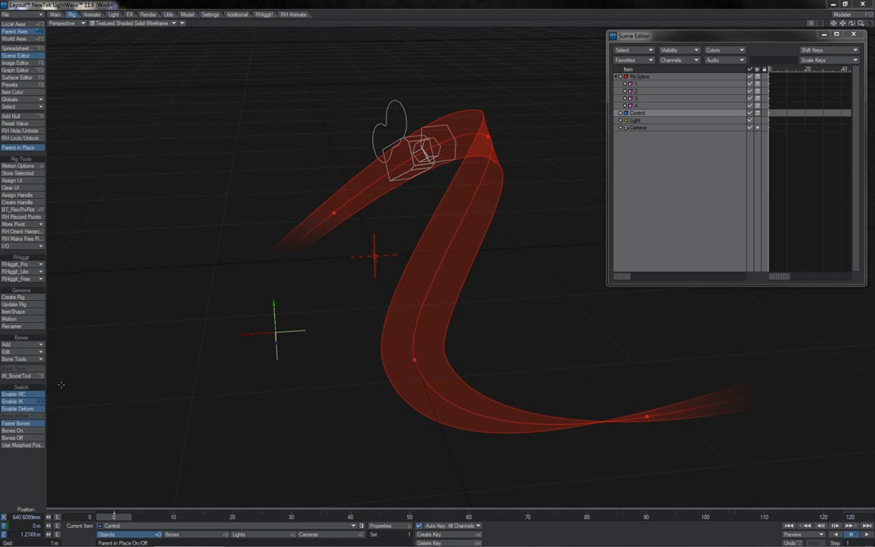
Step: With IK turned off, show the light and parent it to the camera at Z -1 m
click(37, 398)
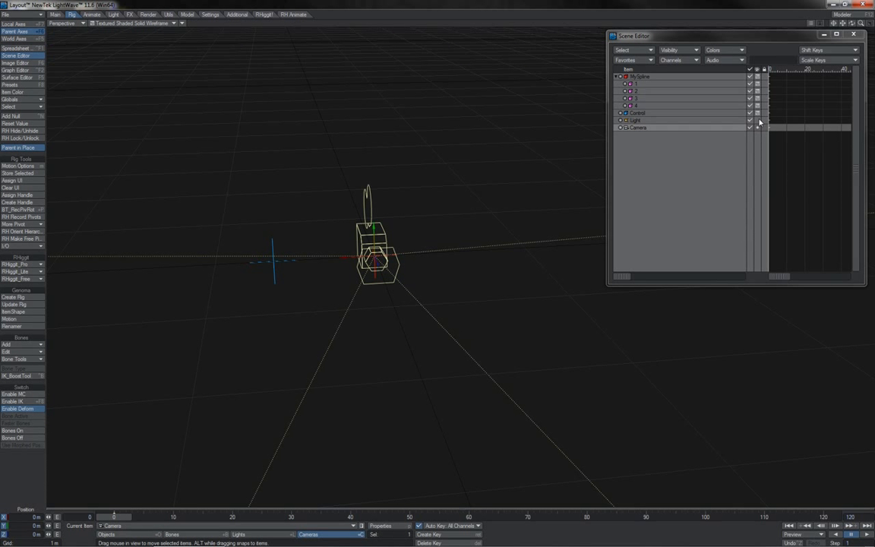
click(758, 122)
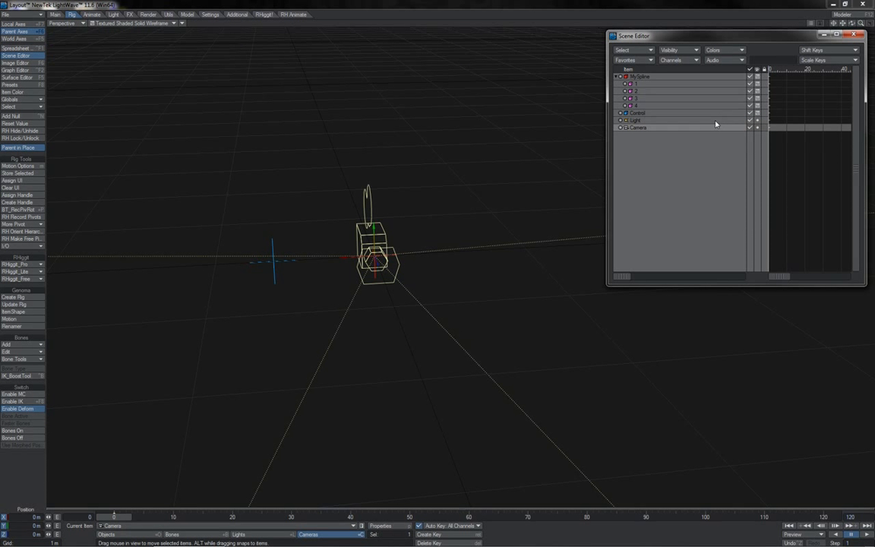
click(636, 120)
drag(636, 123, 638, 129)
key(y)
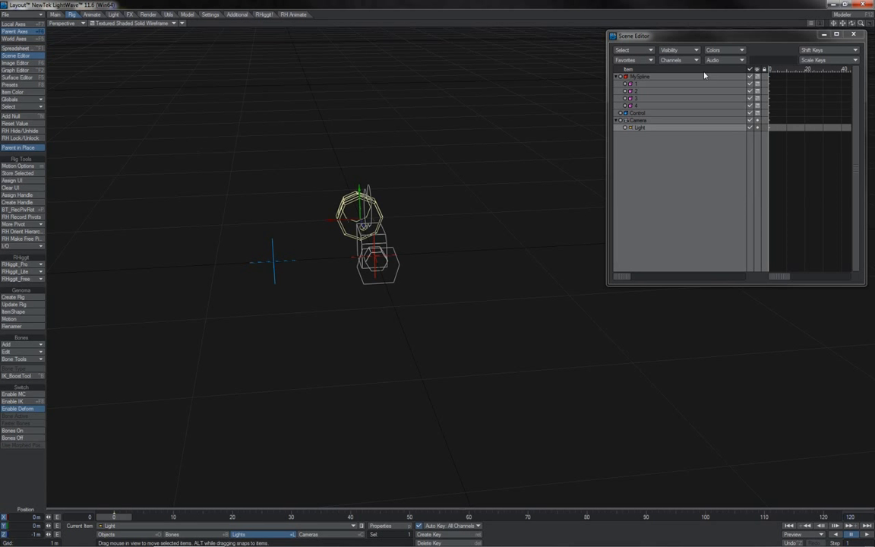
Step: Review the motion options of the light parented to the camera
drag(852, 25, 863, 21)
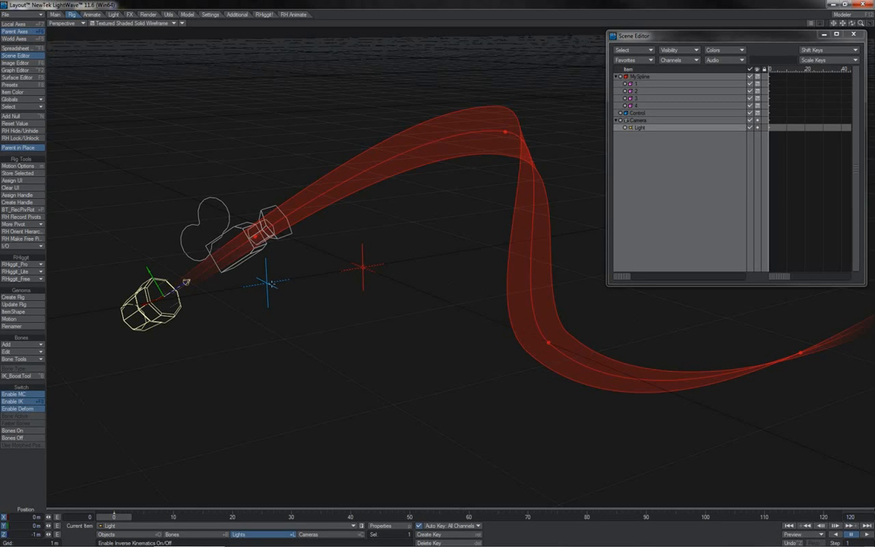
key(m)
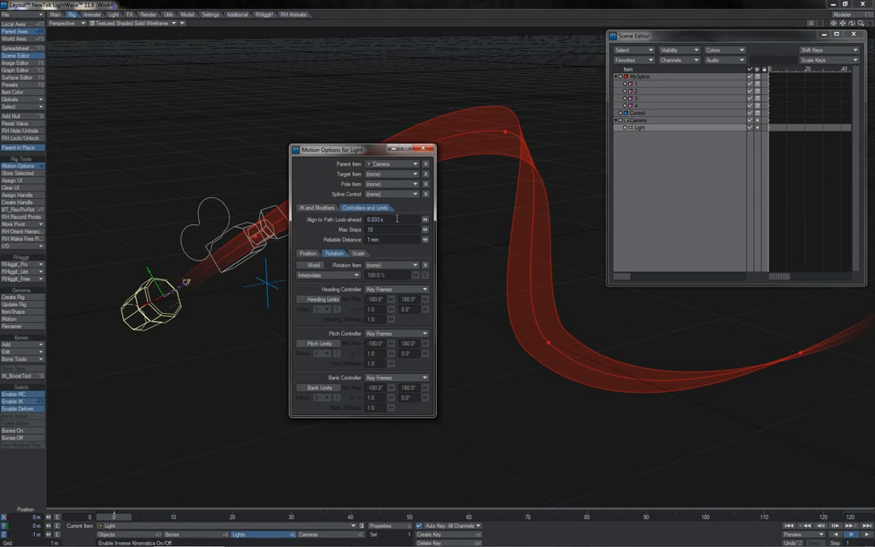
click(422, 150)
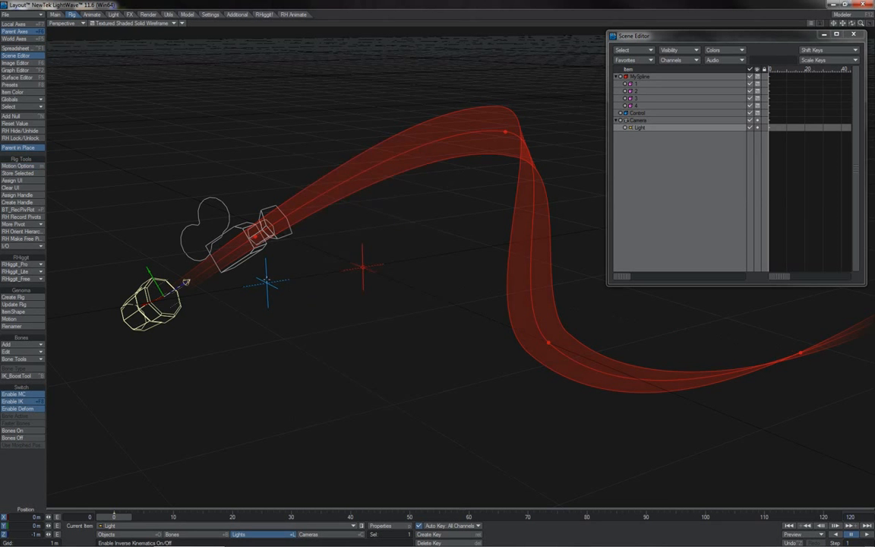
Step: Set the light's Spline Control to MySpline in its motion options
click(267, 280)
mouse_move(279, 292)
mouse_down()
mouse_move(506, 407)
mouse_move(565, 421)
mouse_move(633, 469)
mouse_move(730, 508)
mouse_move(566, 420)
mouse_move(299, 299)
mouse_move(649, 478)
mouse_move(281, 292)
mouse_up()
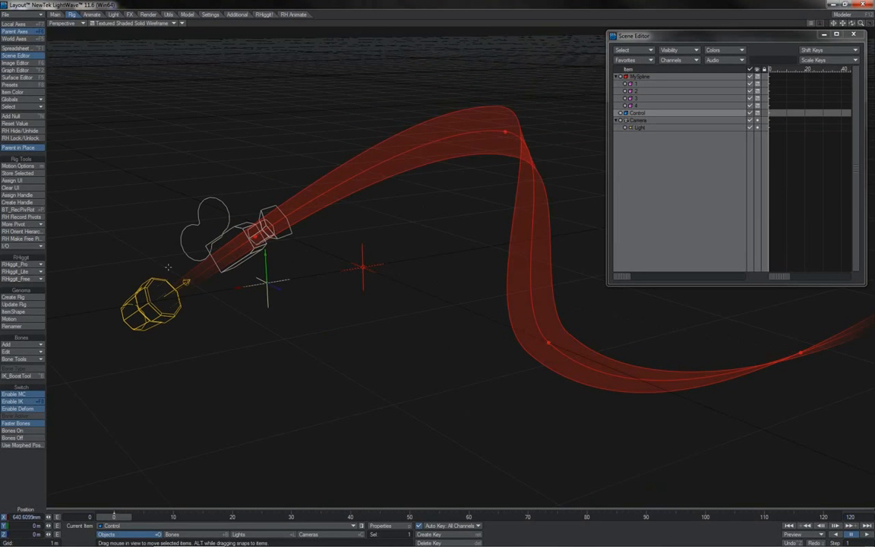
click(186, 282)
key(m)
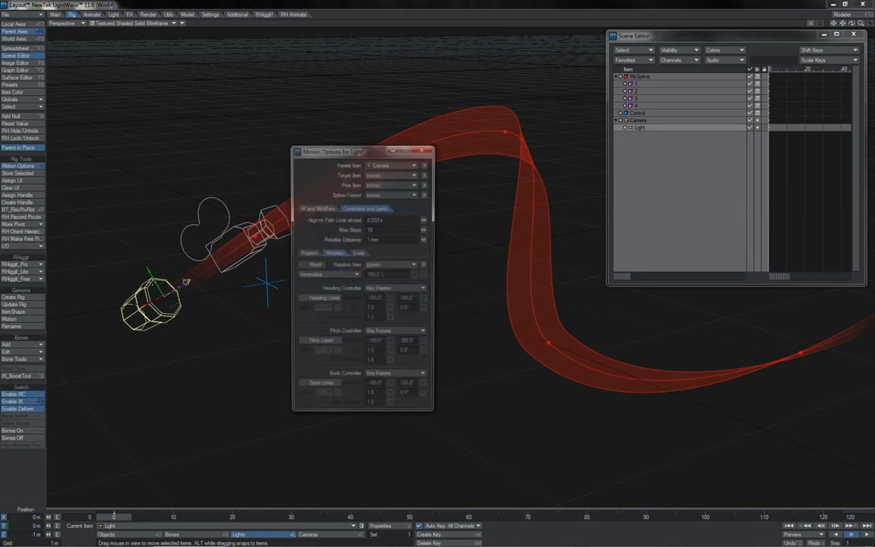
click(407, 194)
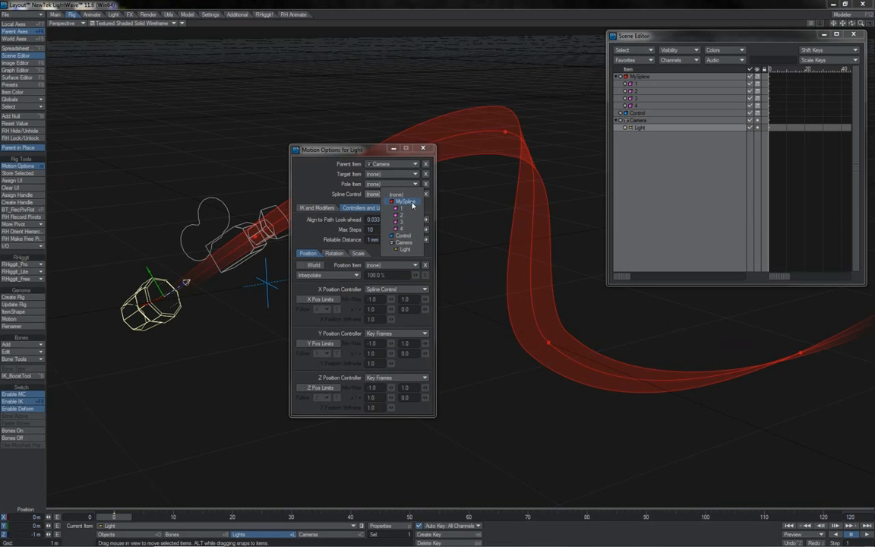
click(407, 202)
click(422, 148)
Step: Move the Control null to about 4.41 m in Z to test the light on the spline, and undo the move
drag(266, 283, 831, 543)
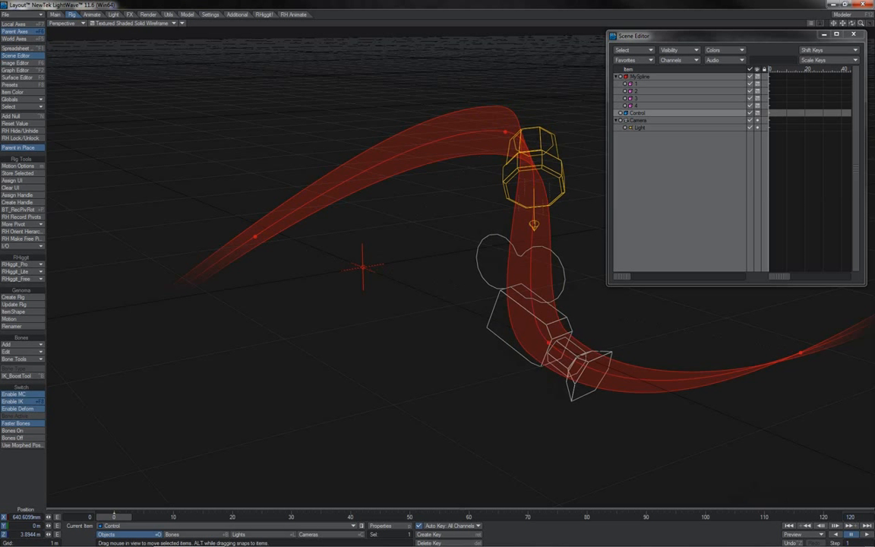
drag(832, 543, 854, 545)
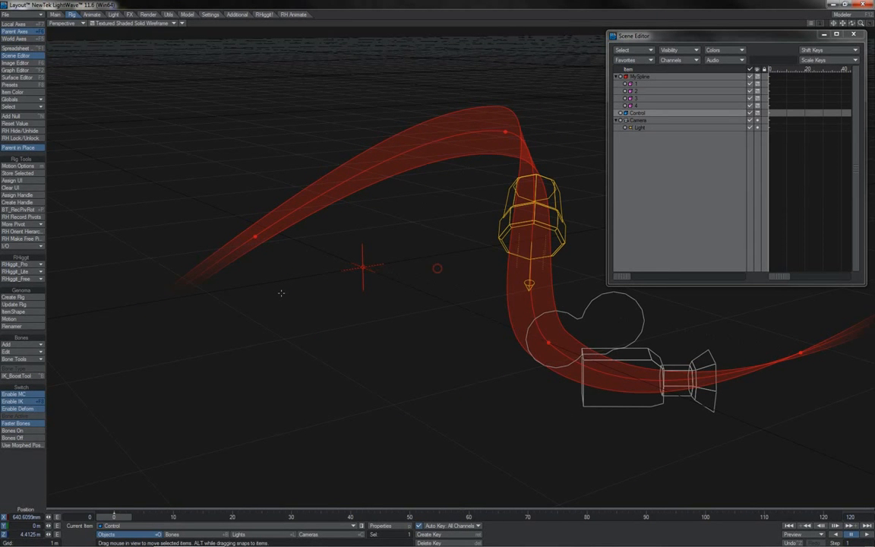
key(ctrl+z)
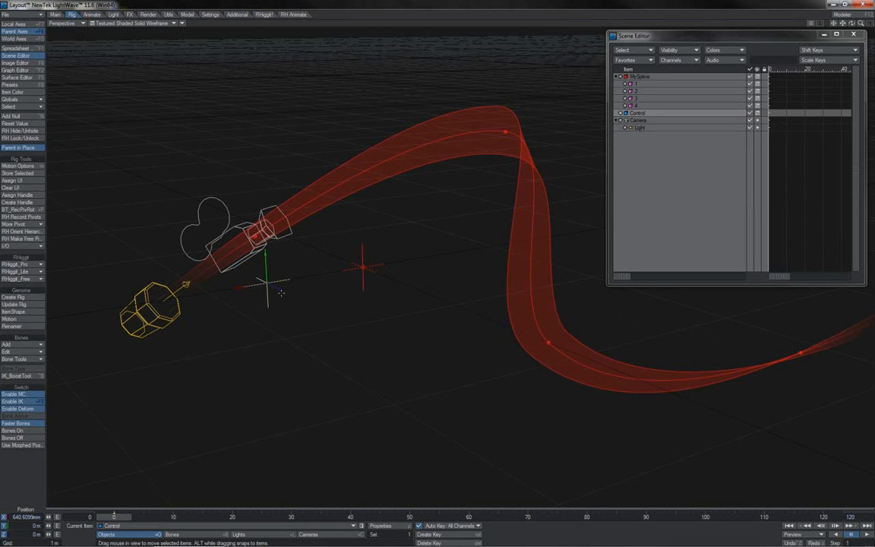
Step: Turn on Closed Spline in the motion options of MySpline
click(642, 120)
key(m)
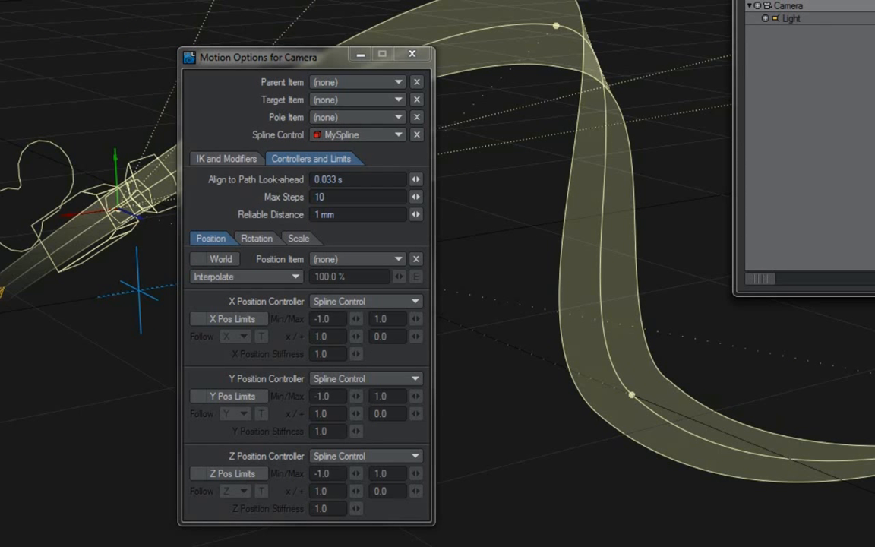
key(shift+o)
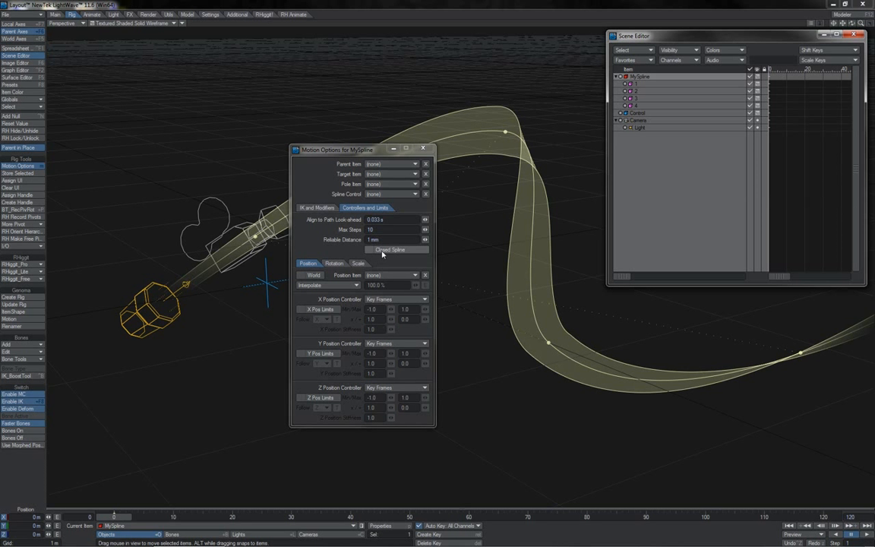
click(370, 250)
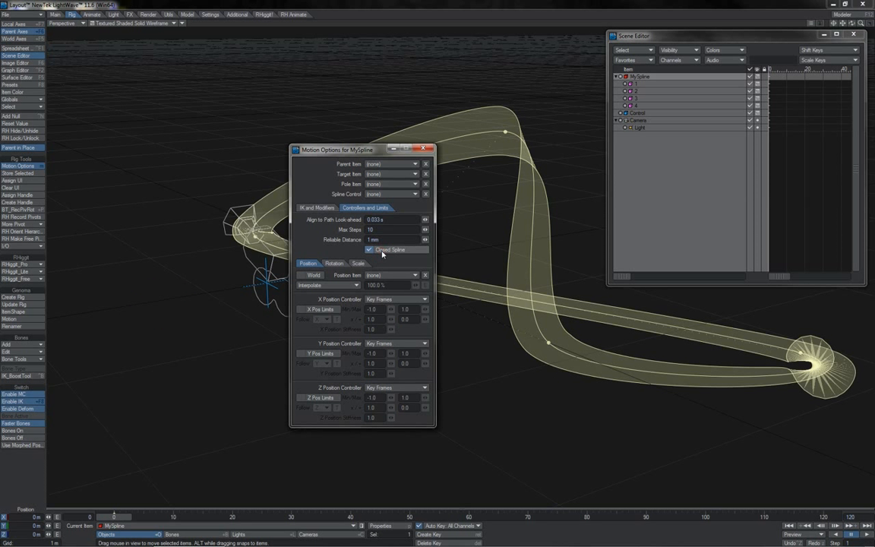
click(641, 106)
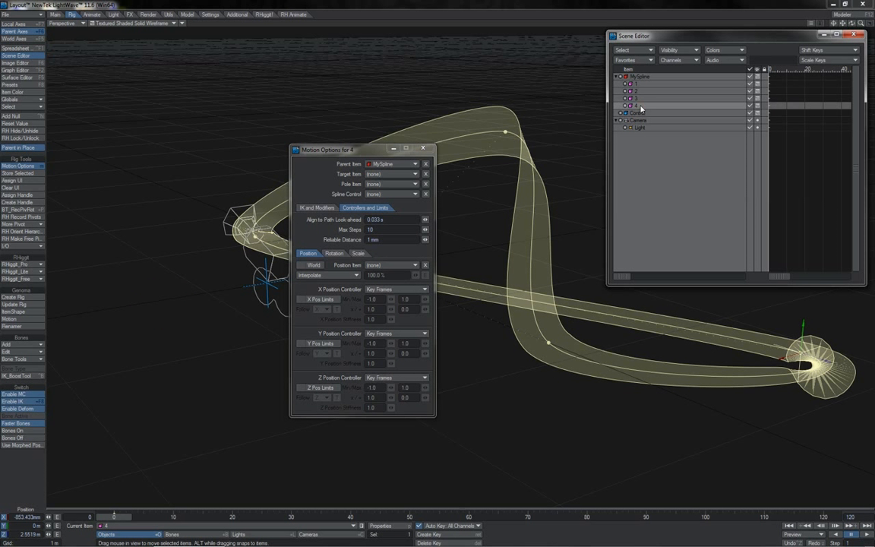
click(640, 85)
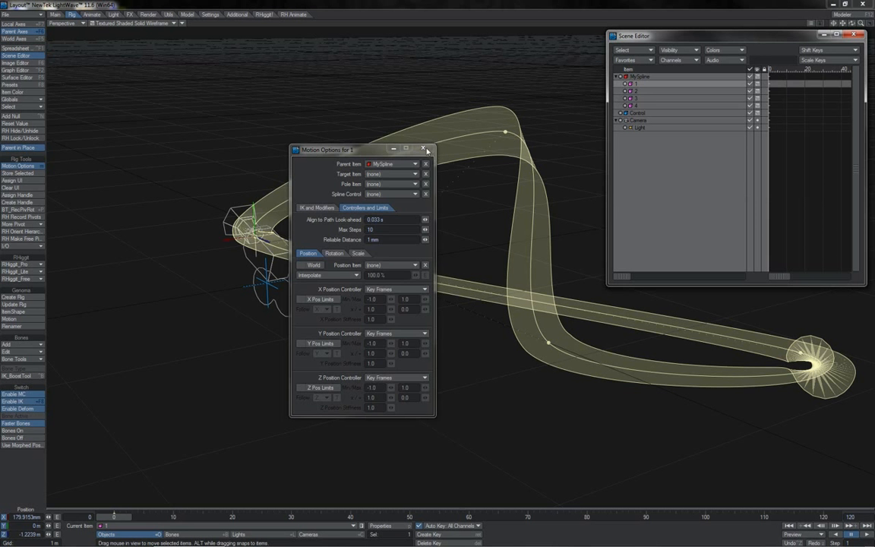
click(423, 149)
Step: Move spline null 4 to about -659 mm in Y and -1.1 m in Z to reshape the closed loop
click(645, 107)
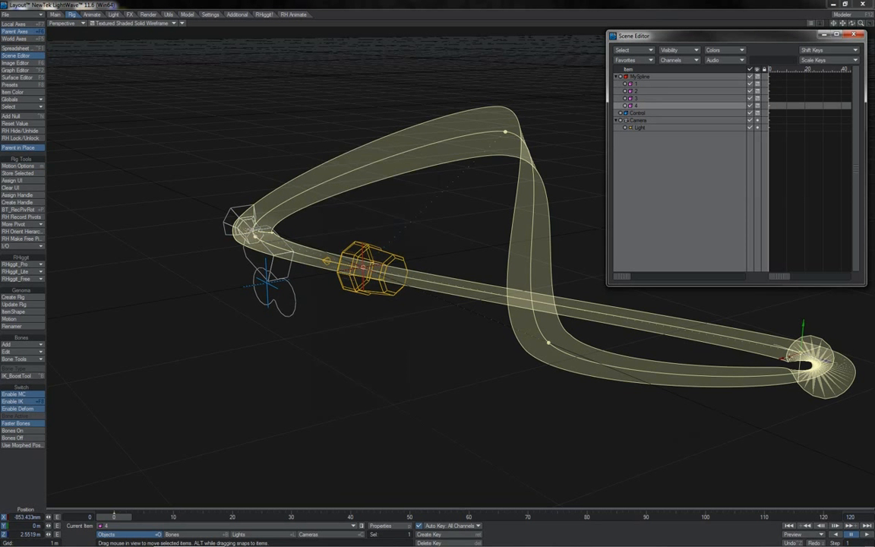
drag(802, 330, 791, 458)
drag(811, 495, 390, 304)
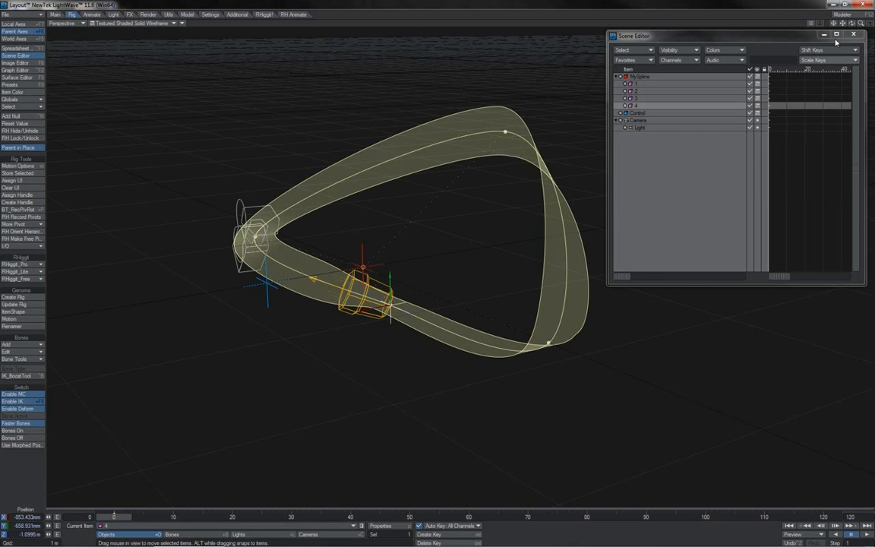
Step: Move the Control null to about 19.8 m in Z to run the camera and light around the closed loop
drag(852, 24, 871, 39)
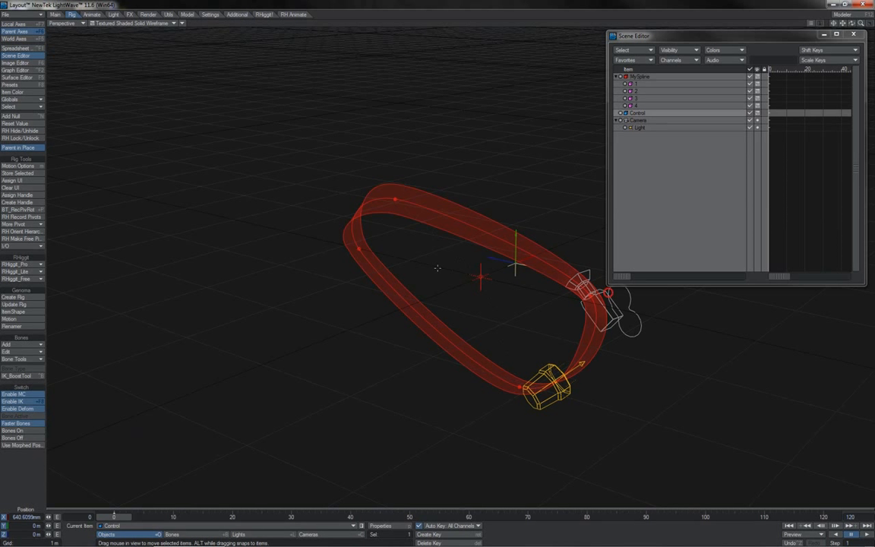
click(608, 291)
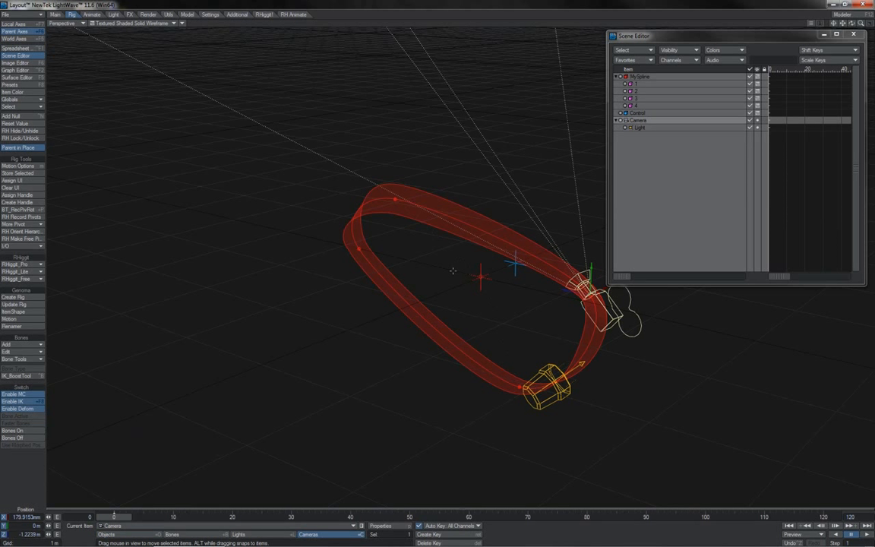
click(508, 263)
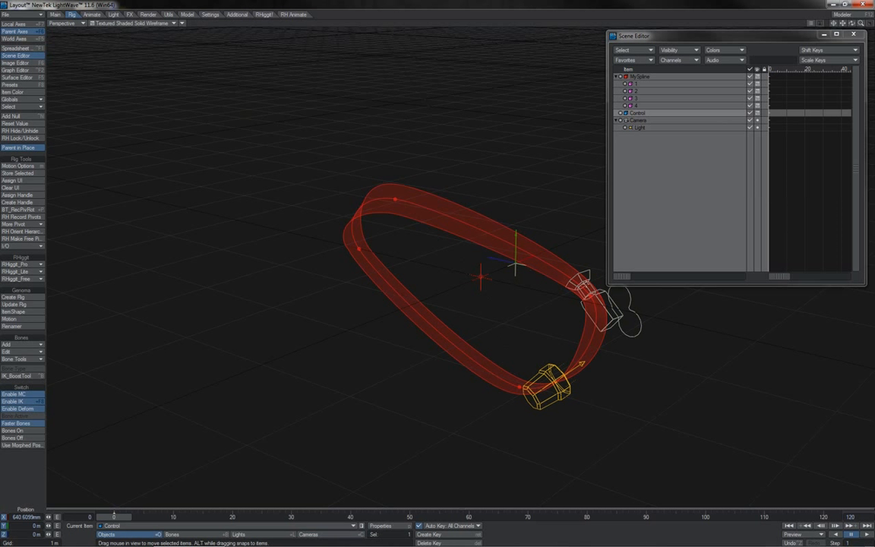
click(635, 86)
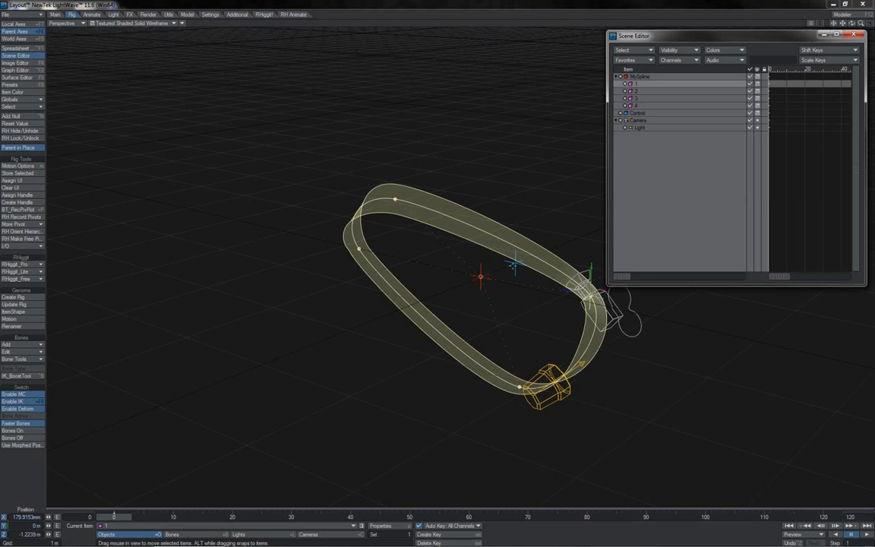
click(513, 266)
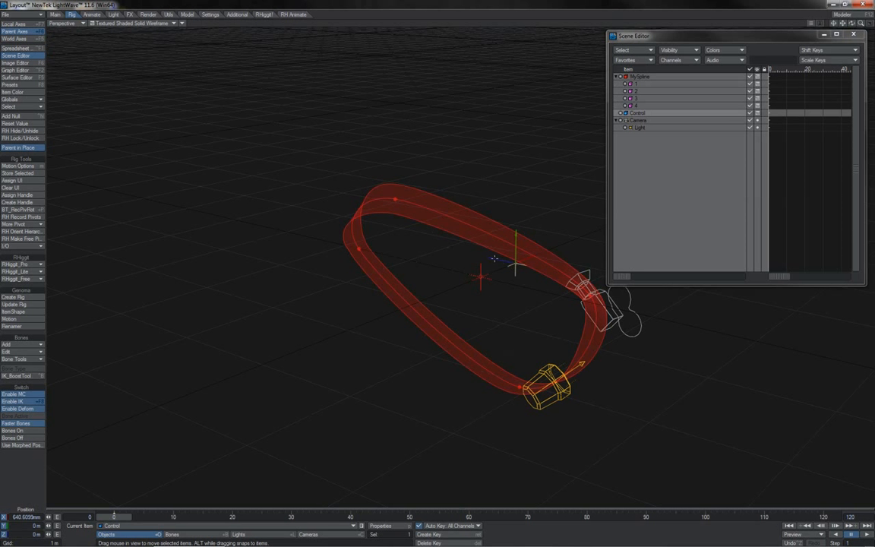
drag(515, 262, 4, 147)
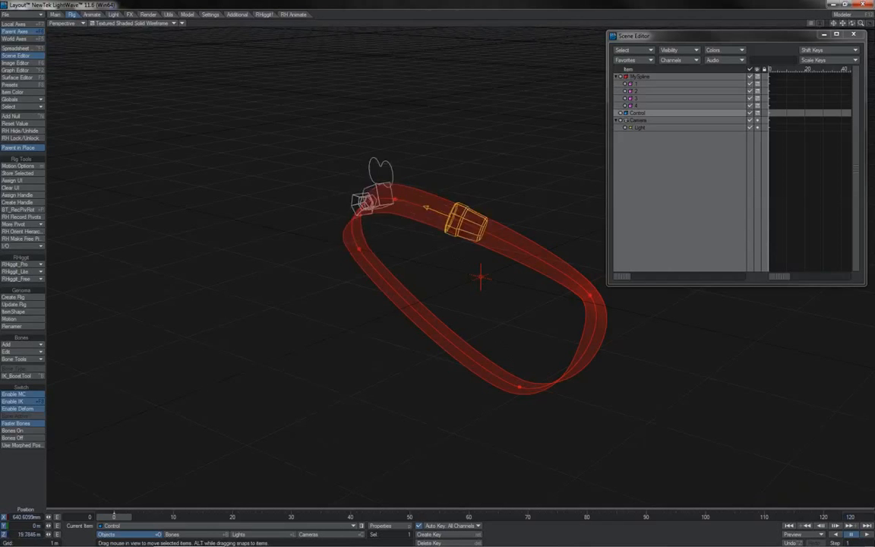
Step: Try banking spline nulls 2 and 3, and reset the rotation of all four spline nulls to 0°
drag(458, 212, 473, 211)
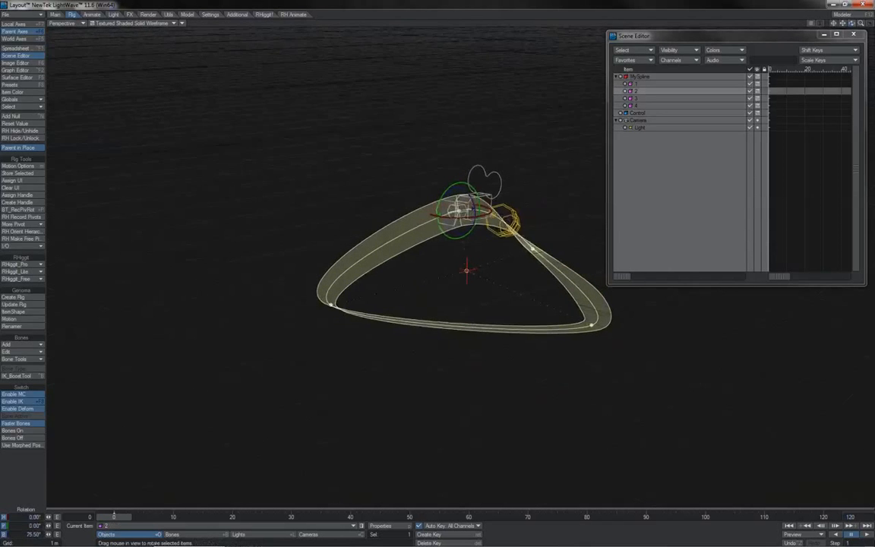
drag(851, 23, 830, 16)
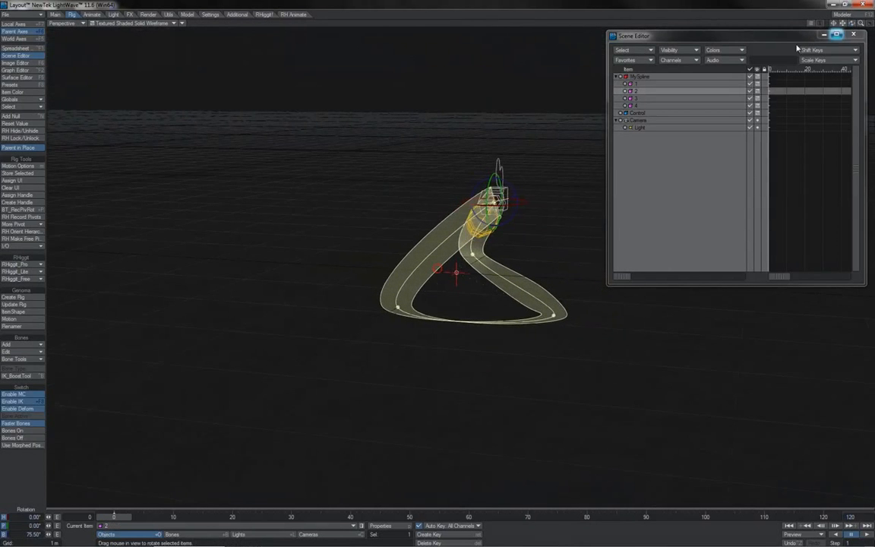
click(632, 99)
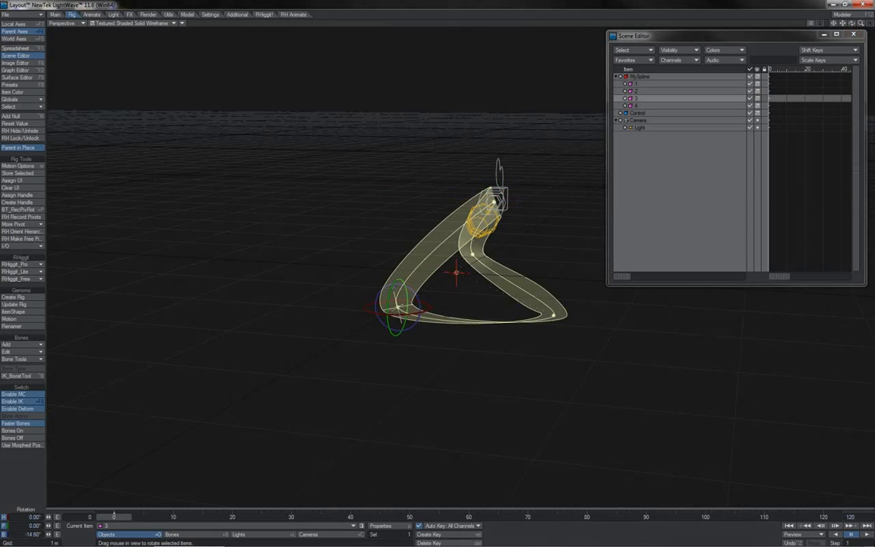
drag(414, 292, 450, 291)
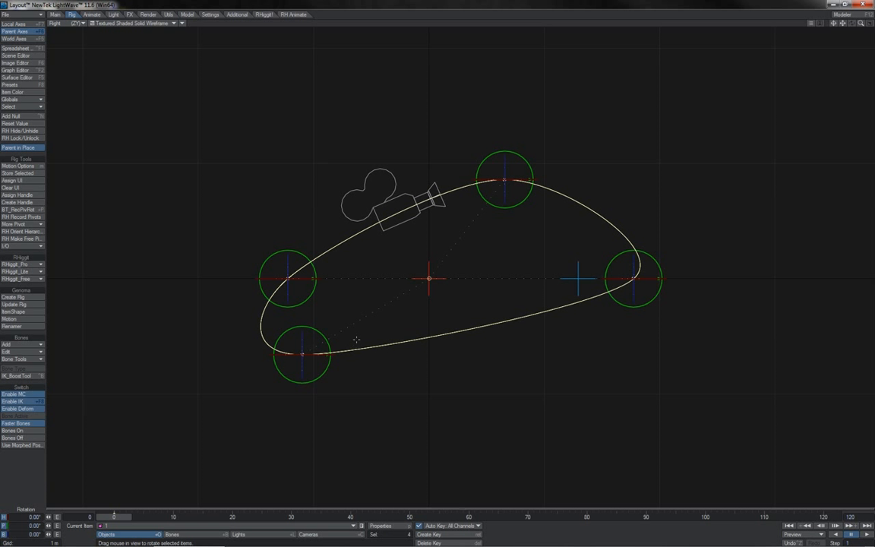
Step: In the Right view, move the Control null to about 2.53 m in Z
click(580, 277)
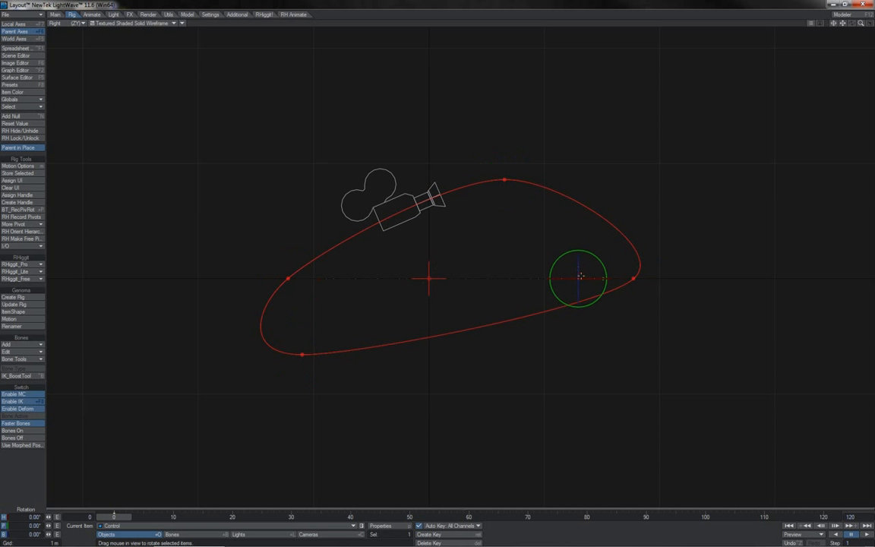
drag(579, 279, 874, 279)
drag(789, 278, 720, 279)
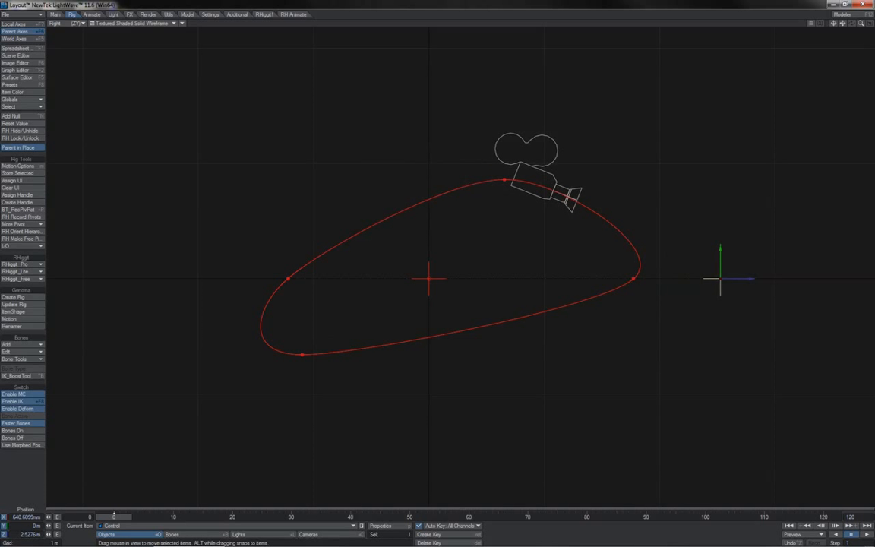
Step: Add a null named Bones and build a chain of four bones on it with the default names
click(41, 118)
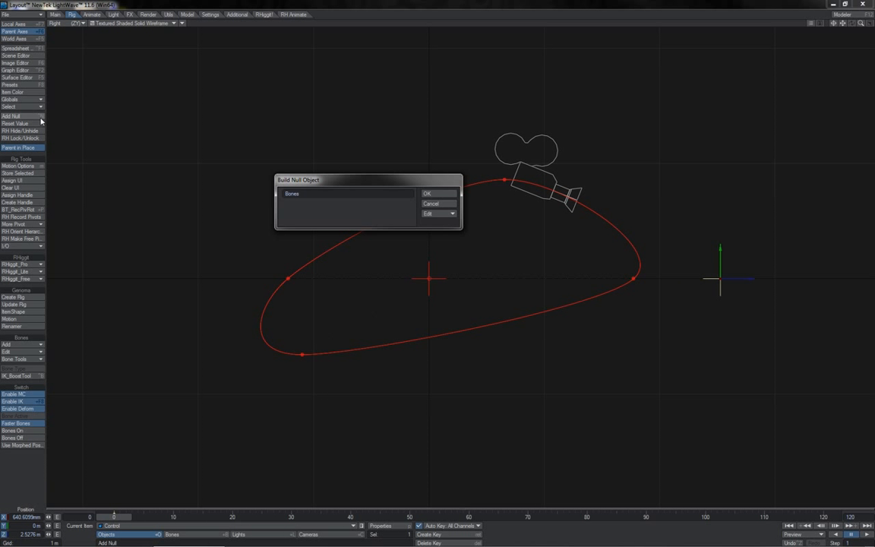
key(Return)
key(equal)
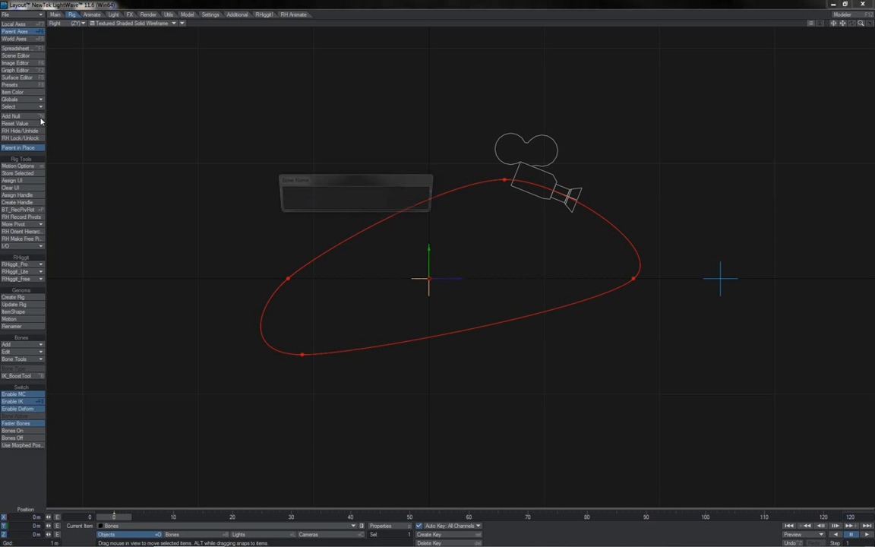
key(Return)
key(equal)
key(Return)
key(equal)
key(Return)
key(equal)
key(Return)
Step: Set the Spline Control of all four bones to MySpline
click(385, 195)
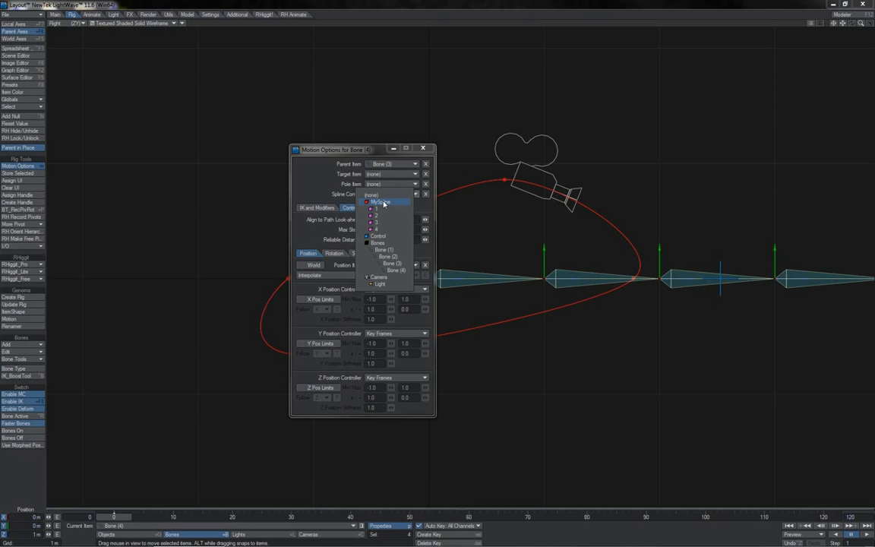
click(380, 202)
click(425, 149)
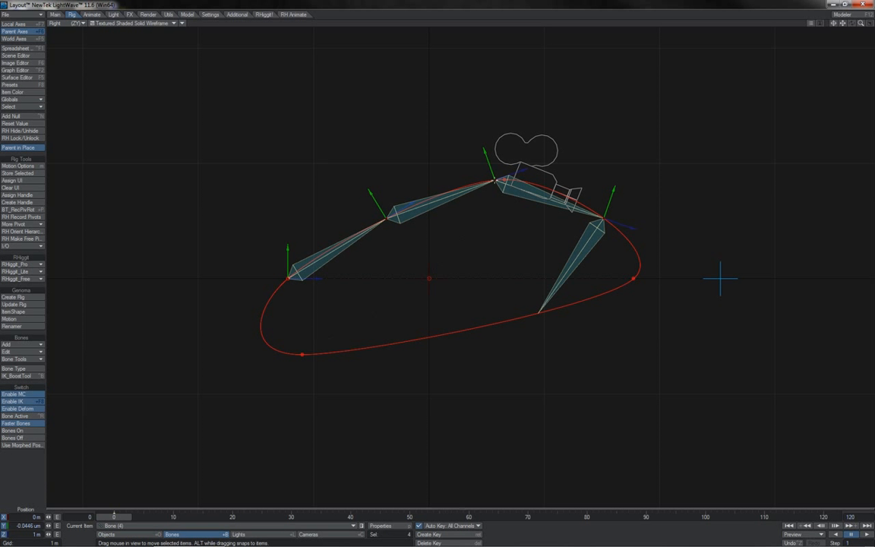
Step: Slide the bone chain along the spline by moving Bone (1) to about 22.2 m in Z, and move spline nulls 2 and 3
drag(317, 276, 437, 268)
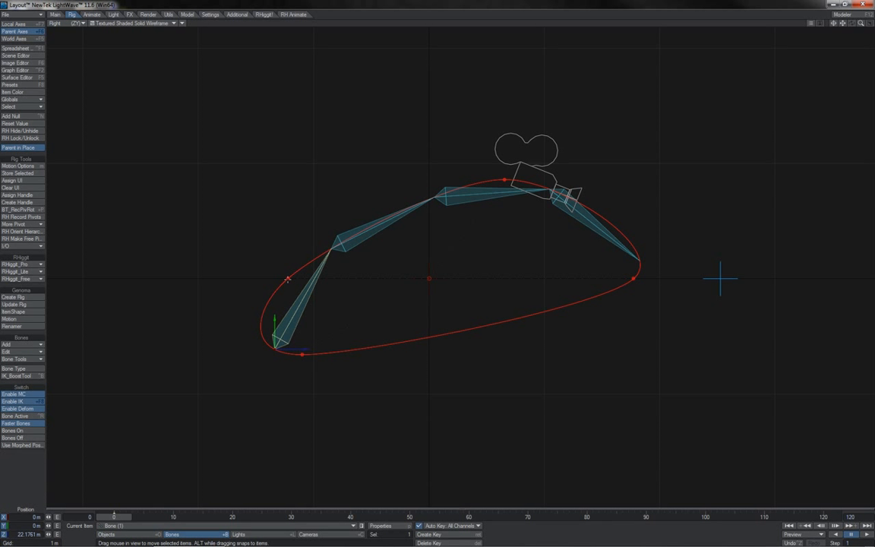
click(504, 180)
drag(505, 150, 504, 97)
drag(504, 132, 504, 2)
drag(634, 279, 762, 413)
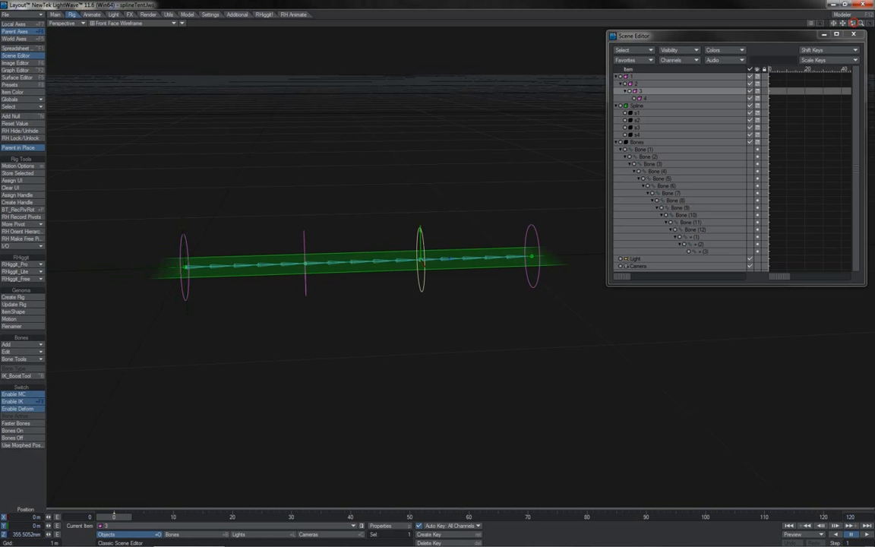
Step: Examine the spline nulls s1 to s4 and the control nulls 1 to 4 one by one in the tentacle rig
drag(851, 23, 844, 25)
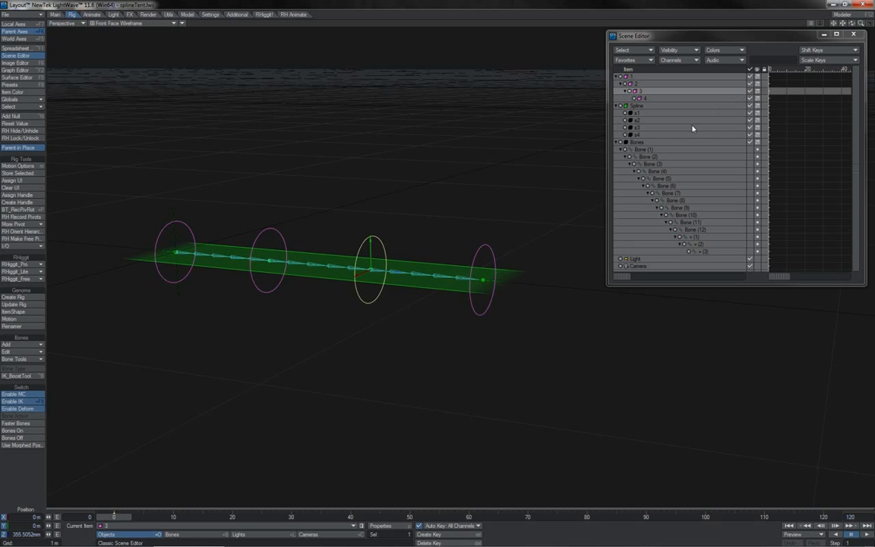
click(637, 113)
click(636, 120)
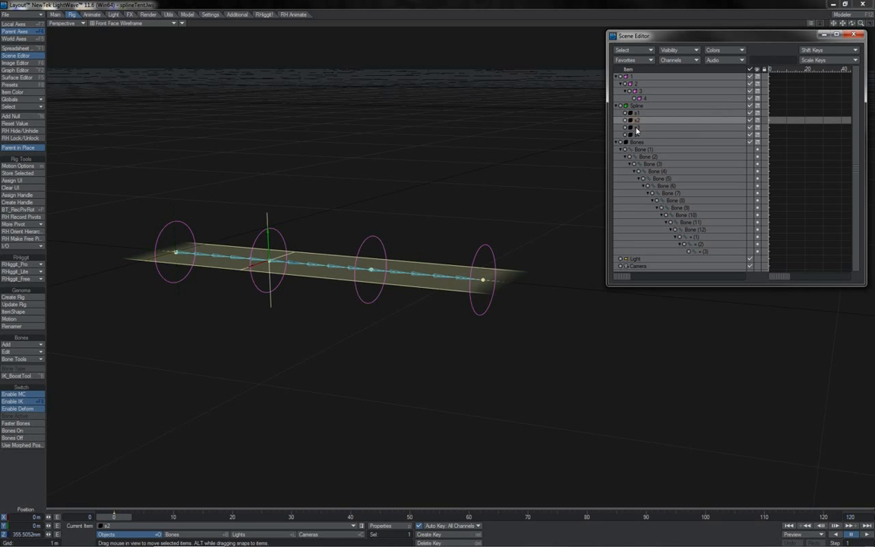
click(637, 128)
click(636, 135)
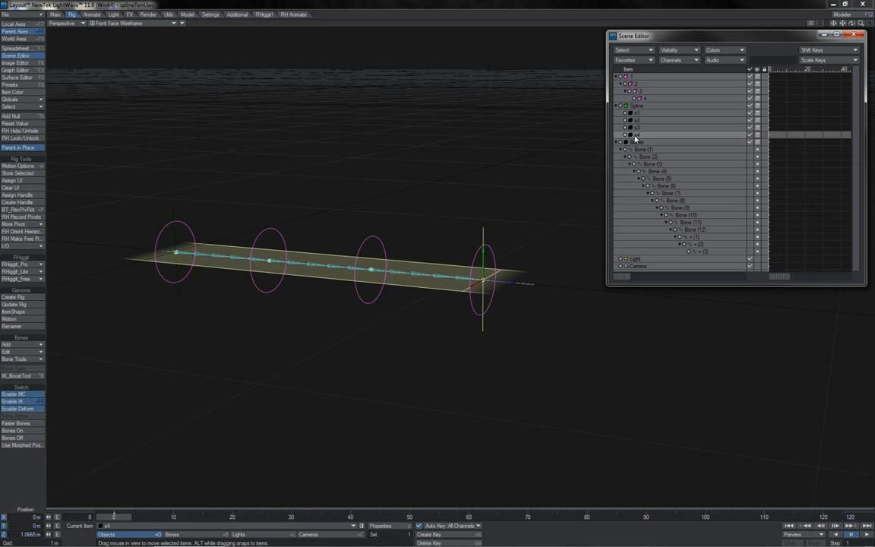
click(633, 84)
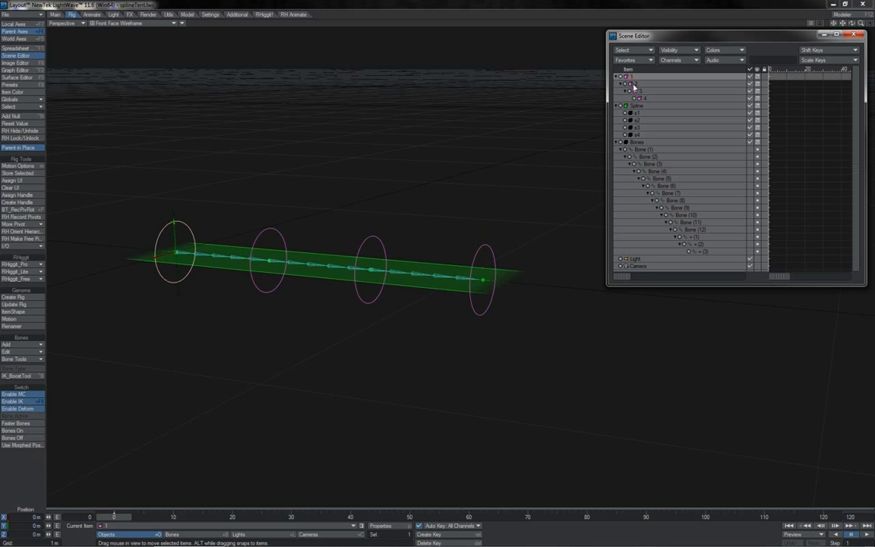
click(640, 91)
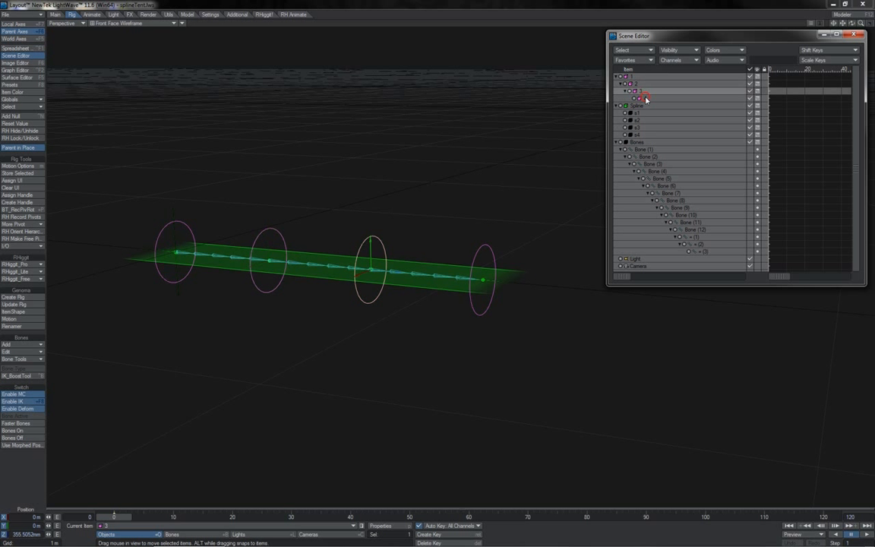
click(643, 98)
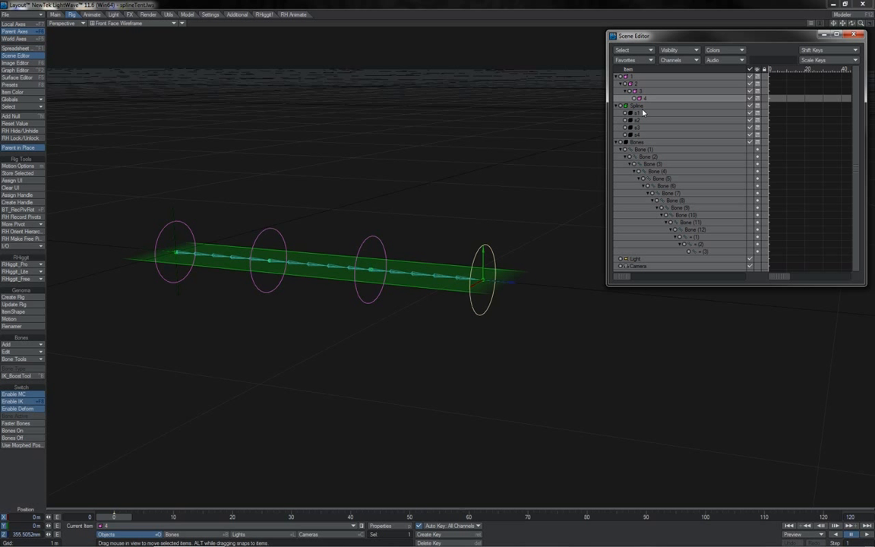
Step: Review which control null each of the spline nulls s1, s2 and s4 follows as its Position Item in the motion options
click(636, 114)
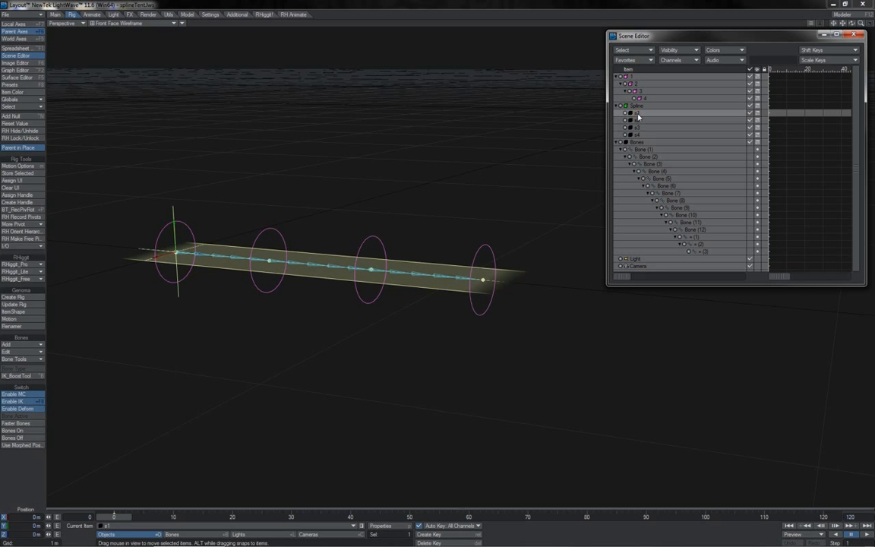
key(m)
click(638, 120)
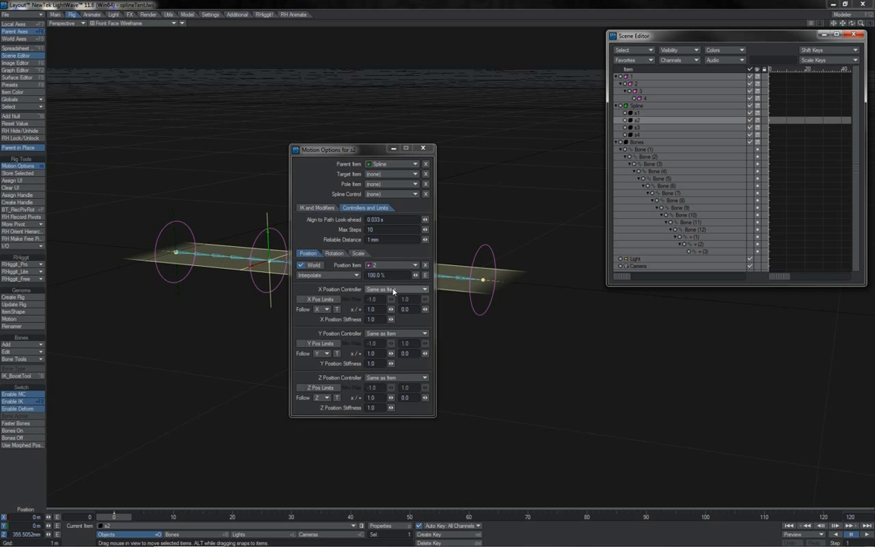
click(646, 134)
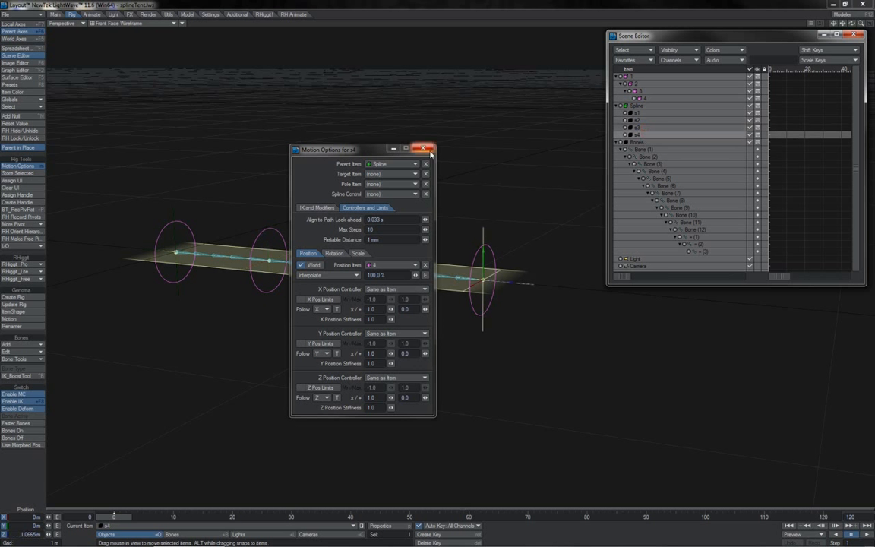
click(423, 148)
Step: Try raising control nulls 3 and 2 to bend the tentacle, and undo the moves
click(635, 91)
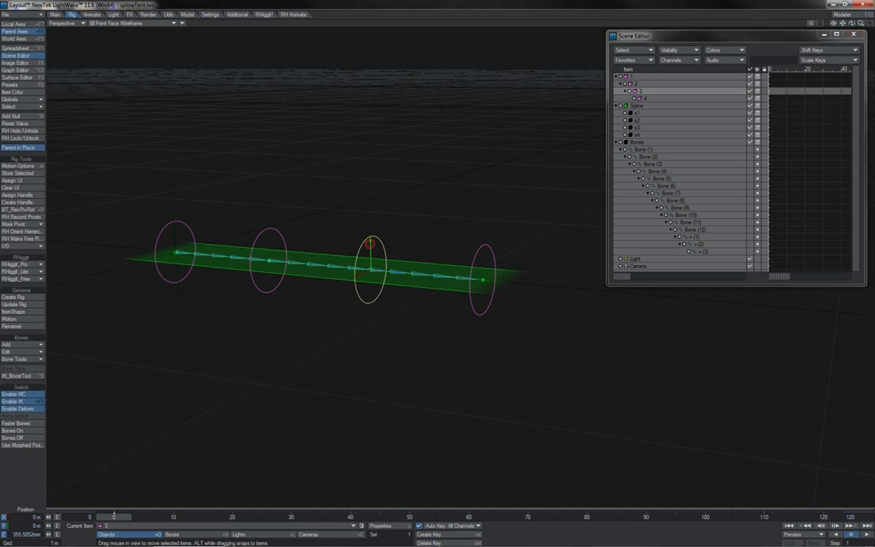
mouse_move(370, 243)
mouse_down()
mouse_move(370, 45)
mouse_move(370, 426)
mouse_move(370, 85)
mouse_move(370, 239)
mouse_up()
click(257, 234)
mouse_move(268, 231)
mouse_down()
mouse_move(263, 97)
mouse_move(228, 31)
mouse_move(272, 340)
mouse_move(265, 212)
mouse_move(268, 230)
mouse_up()
key(ctrl+z)
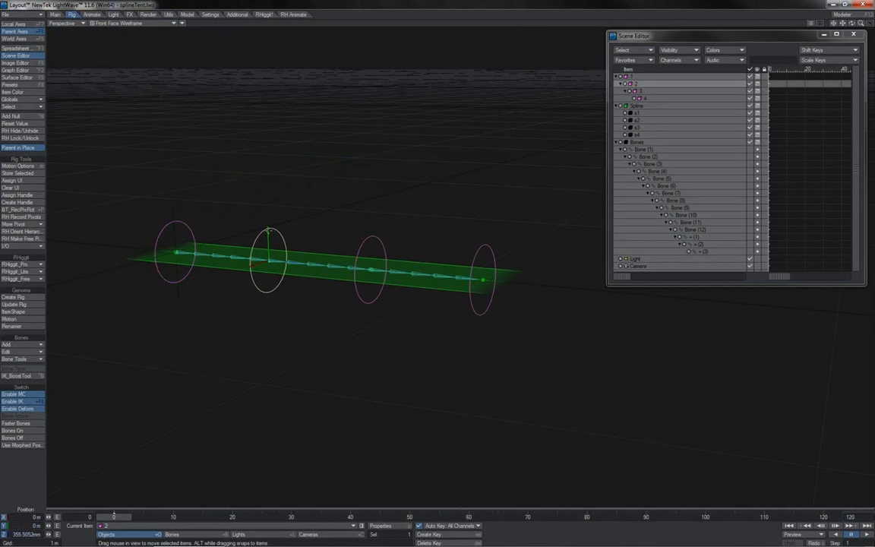
Step: Try curling the tentacle by rotating control nulls 2 and 3 together to about -85° pitch, inspect the bend, and undo the rotation
shift+click(383, 241)
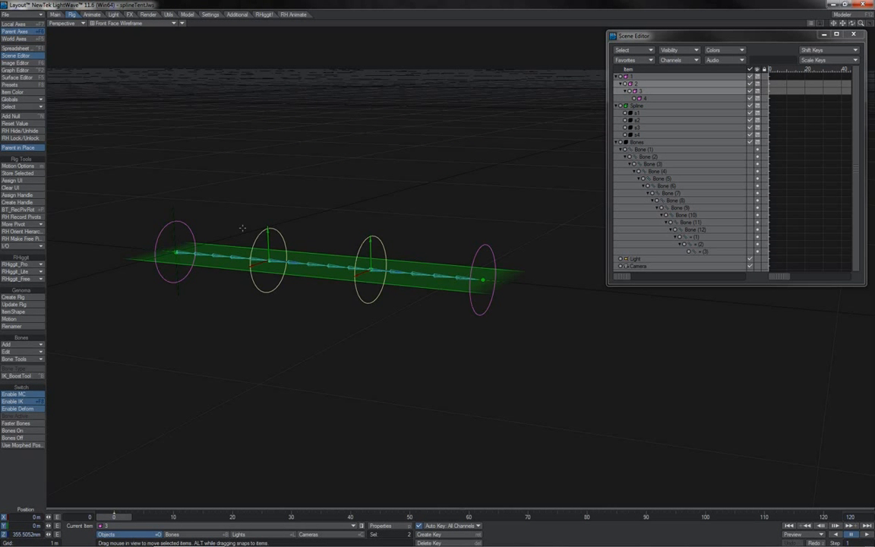
key(y)
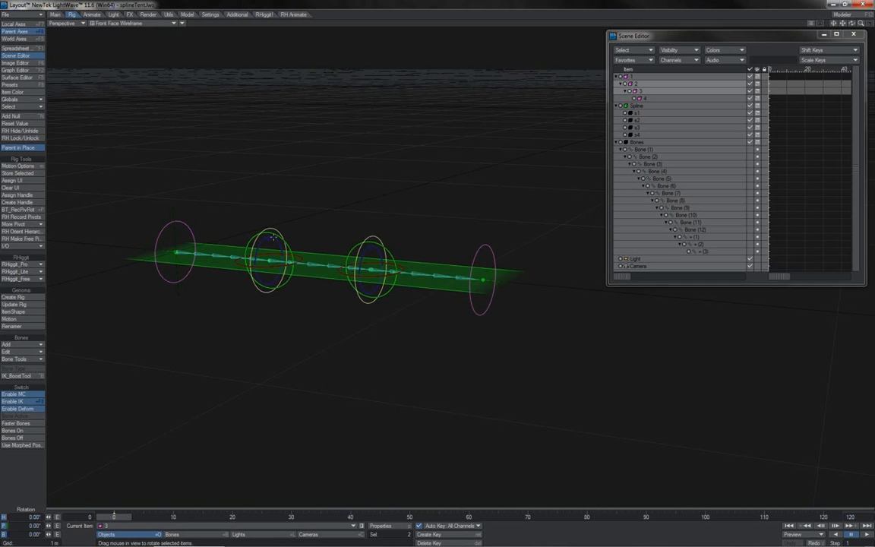
drag(271, 232, 274, 192)
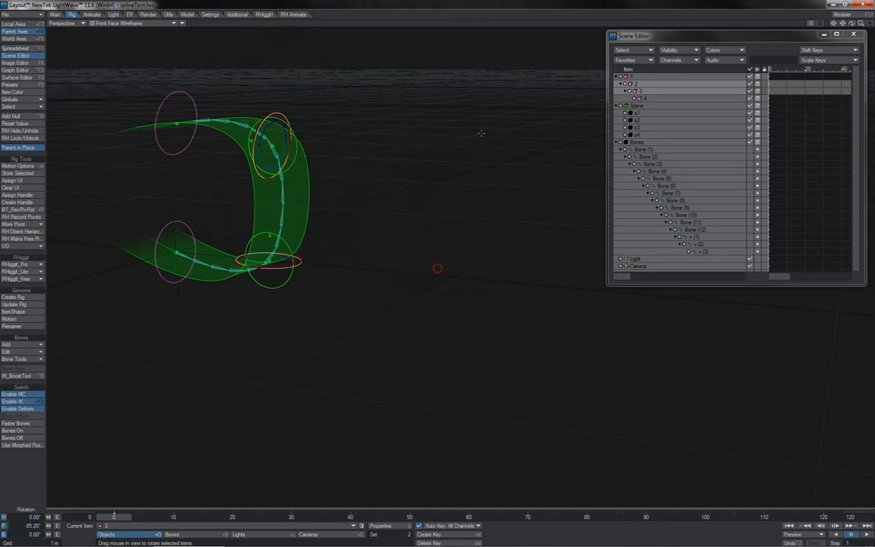
mouse_move(851, 24)
mouse_down()
mouse_move(869, 13)
mouse_move(860, 20)
mouse_up()
drag(395, 243, 418, 351)
key(ctrl+z)
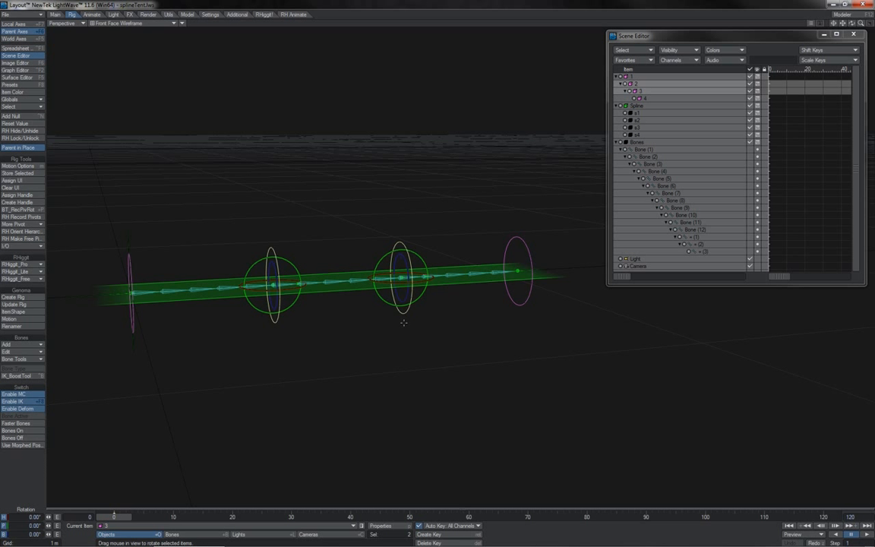
Step: Add a second null-based spline named Spline2 with the child nulls a to e
click(30, 116)
key(Return)
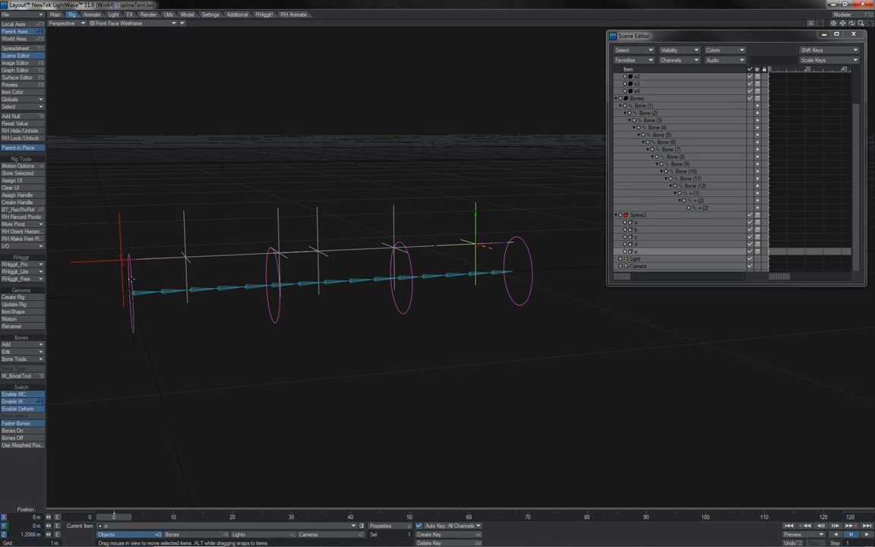
Step: Set the Spline Control of the control nulls 1, 2, 3 and 4 to Spline2
scroll(748, 129, up, 2)
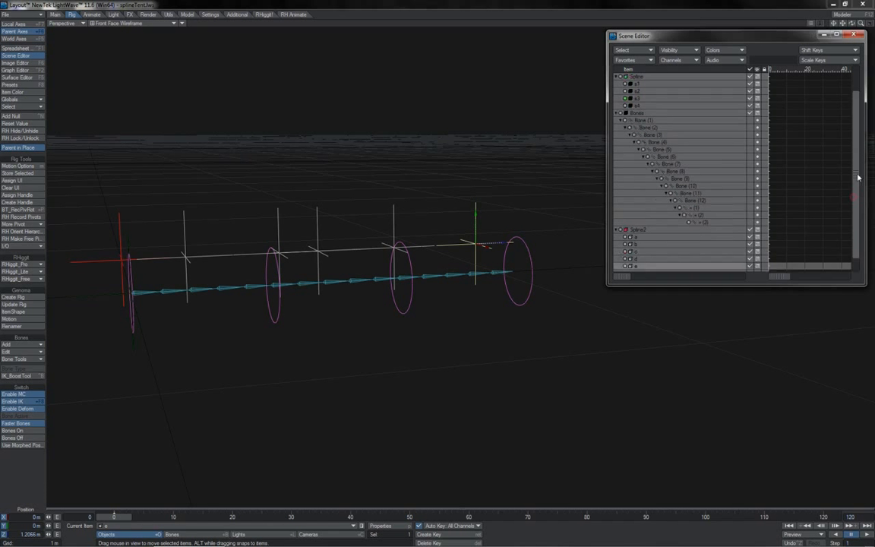
click(642, 77)
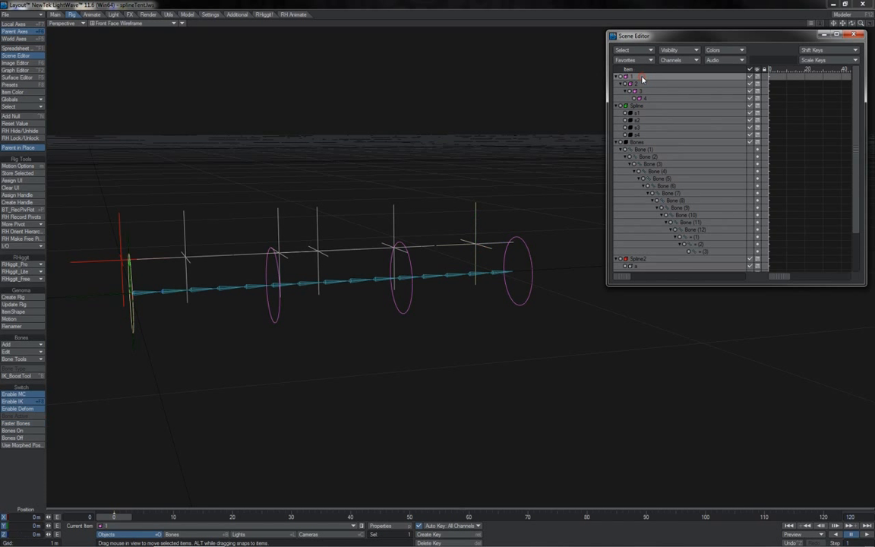
key(m)
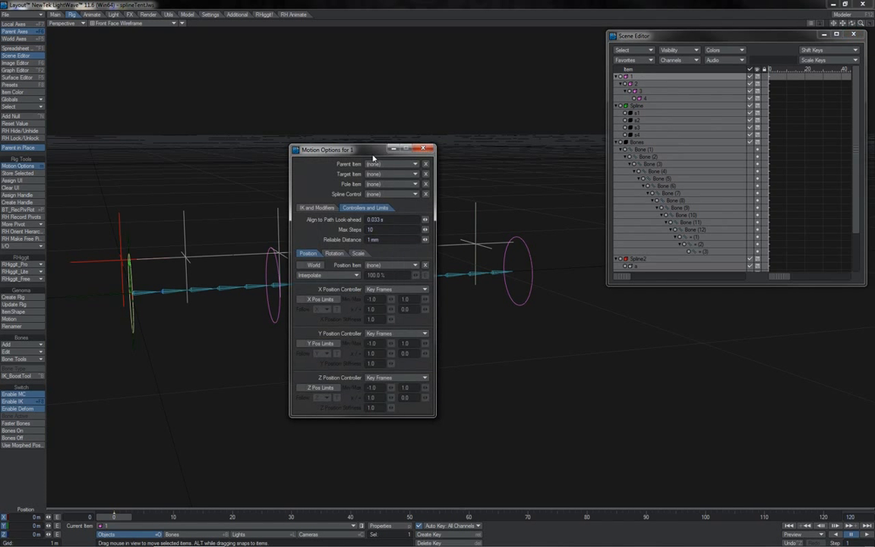
click(391, 194)
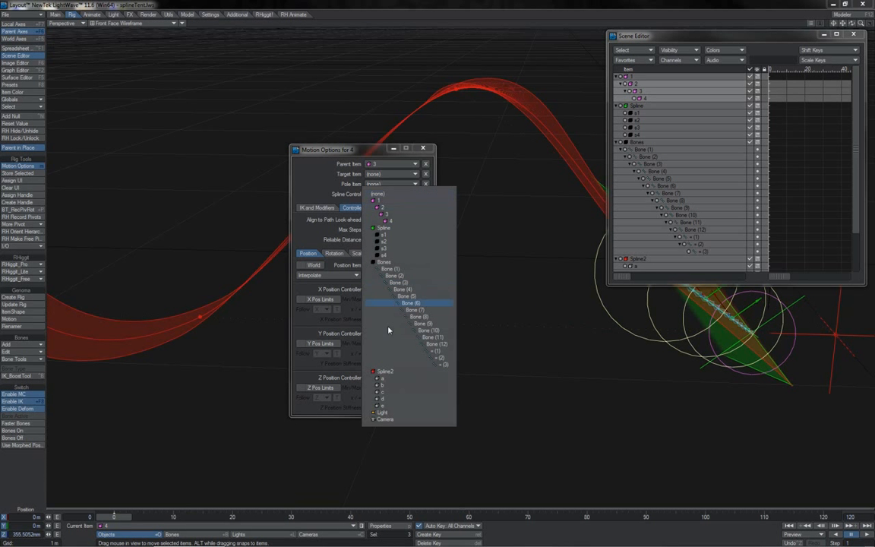
click(394, 371)
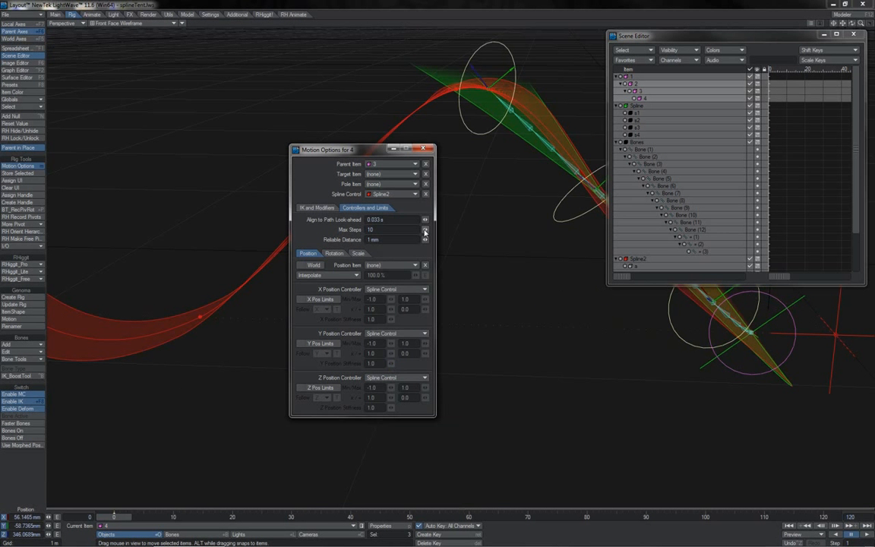
click(421, 151)
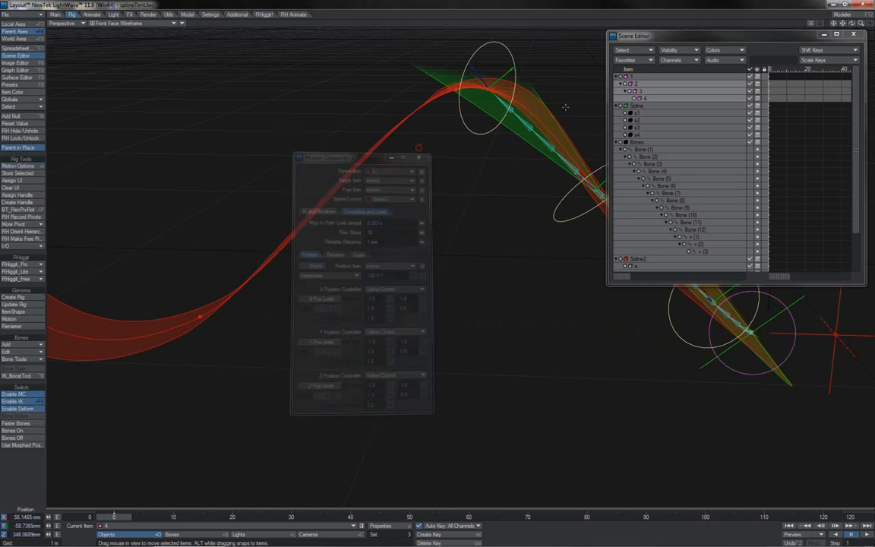
Step: Slide control null 1 along Spline2 to about 496 mm in Z, and check Bone (2)'s Spline Control in its motion options
click(643, 78)
click(827, 35)
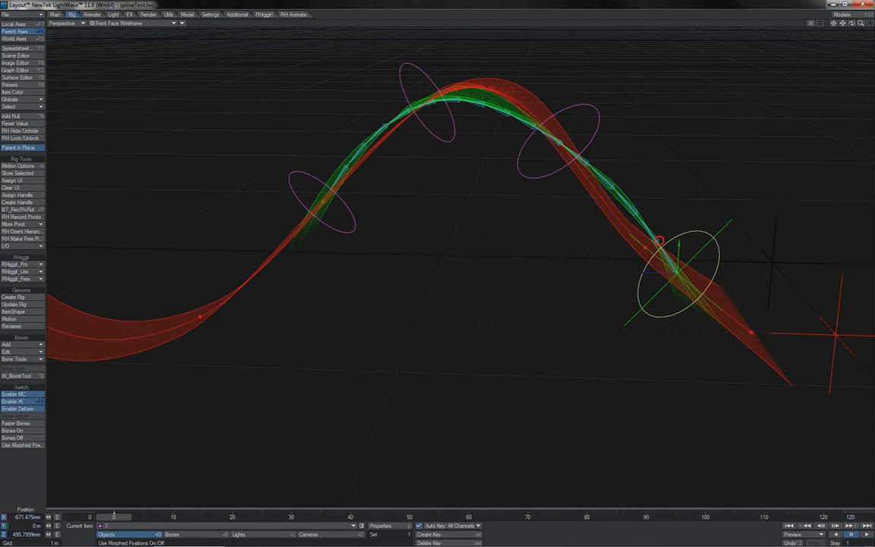
click(658, 241)
key(m)
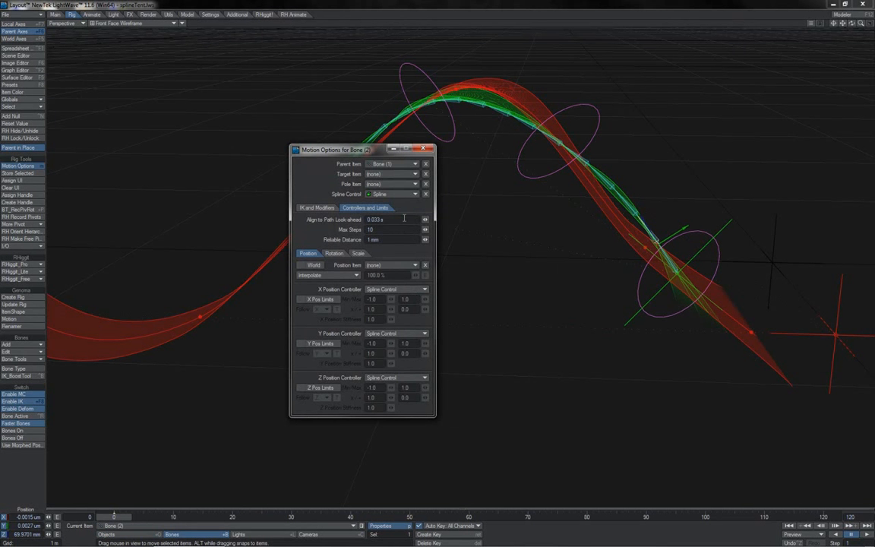
click(424, 149)
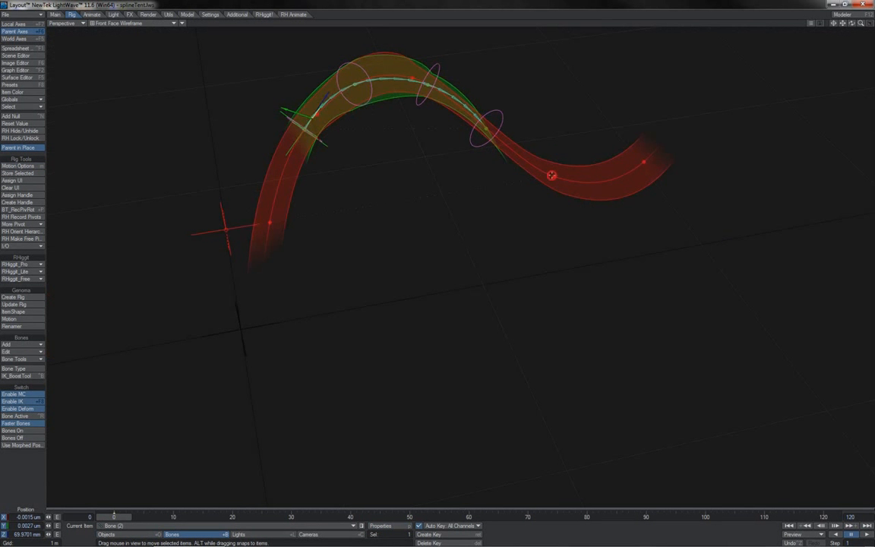
Step: Reshape Spline2 by lowering its null d in Y
key(shift+o)
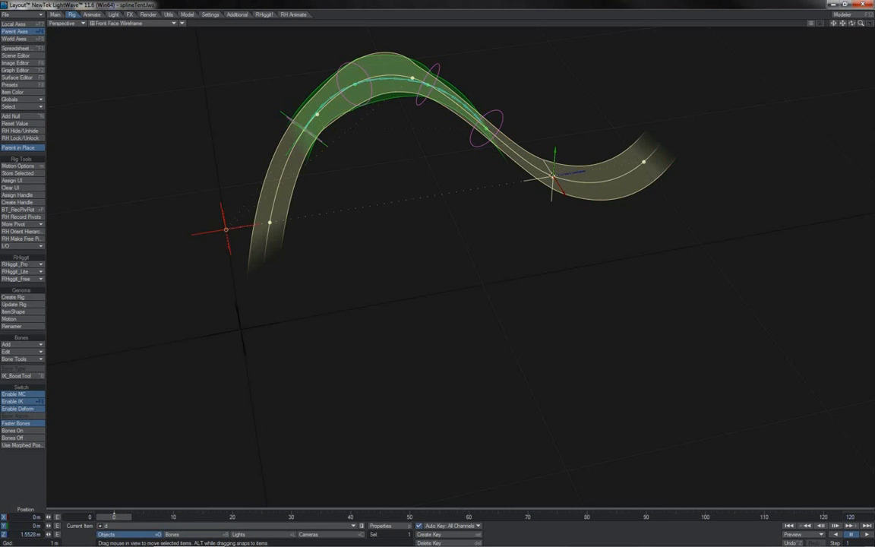
drag(553, 163, 549, 243)
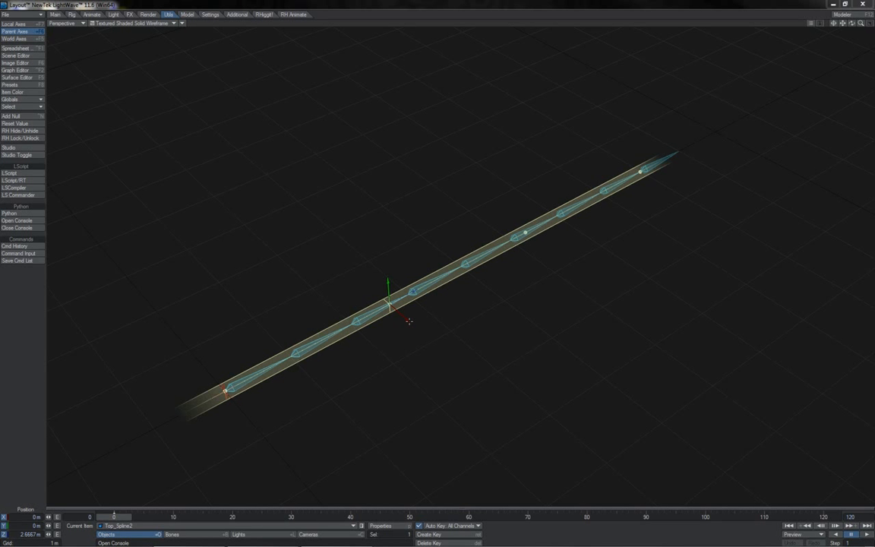
Step: Bend the straight spline in the new scene by moving Top_Spline2 to about -1.10 m and Top_Spline3 to about 1.61 m in X
drag(409, 321, 364, 282)
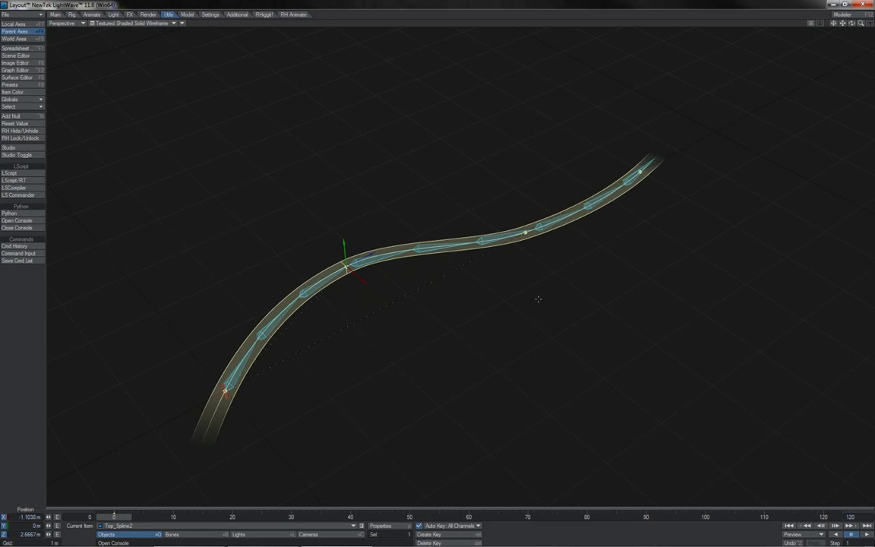
key(Down)
drag(544, 245, 622, 299)
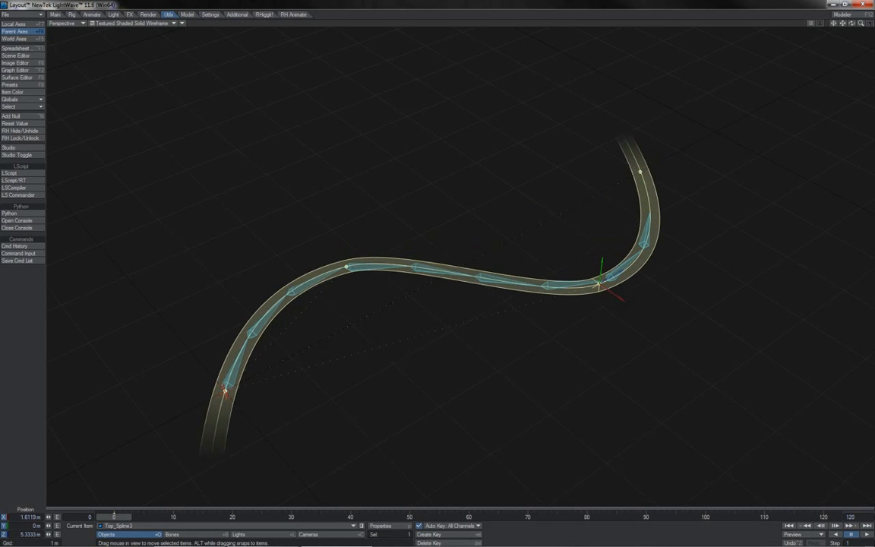
Step: Slide the bone chain along the curved spline by adjusting the Z position of the root bone Top
key(shift+b)
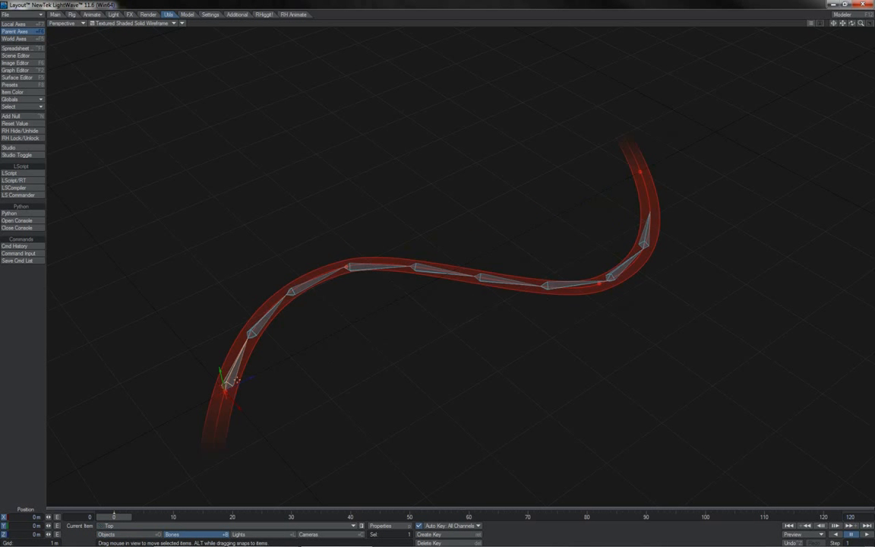
mouse_move(48, 535)
mouse_down()
mouse_move(272, 534)
mouse_move(2, 535)
mouse_move(199, 535)
mouse_move(45, 534)
mouse_up()
Step: Set the Spline Fit of all nine bones in the chain to Fit To Spline
double_click(234, 379)
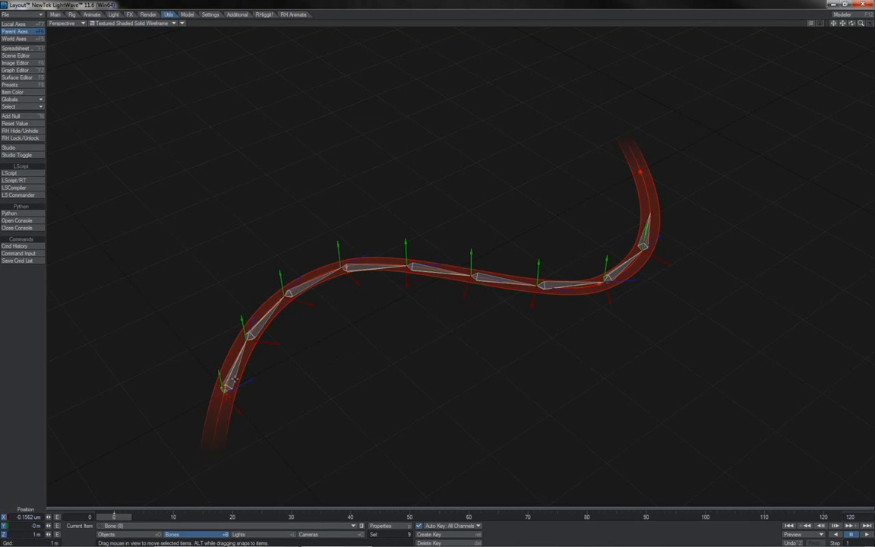
key(m)
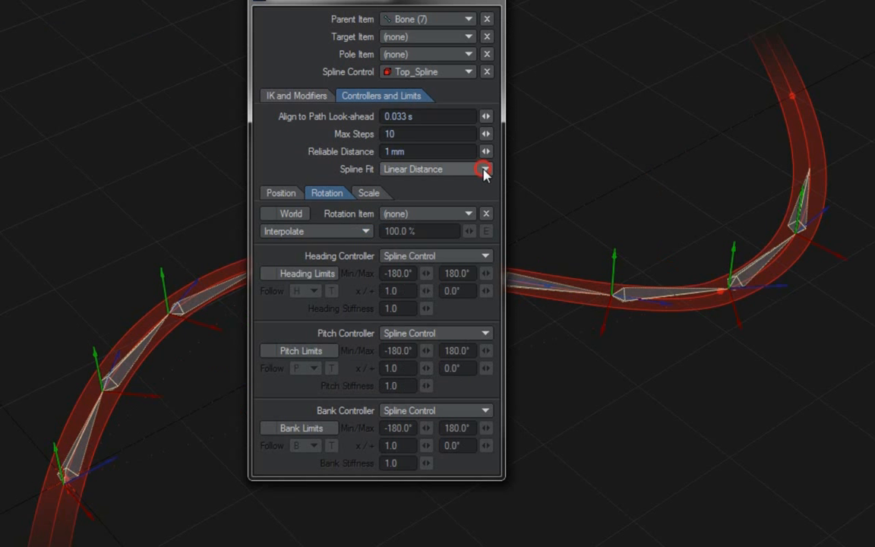
click(464, 215)
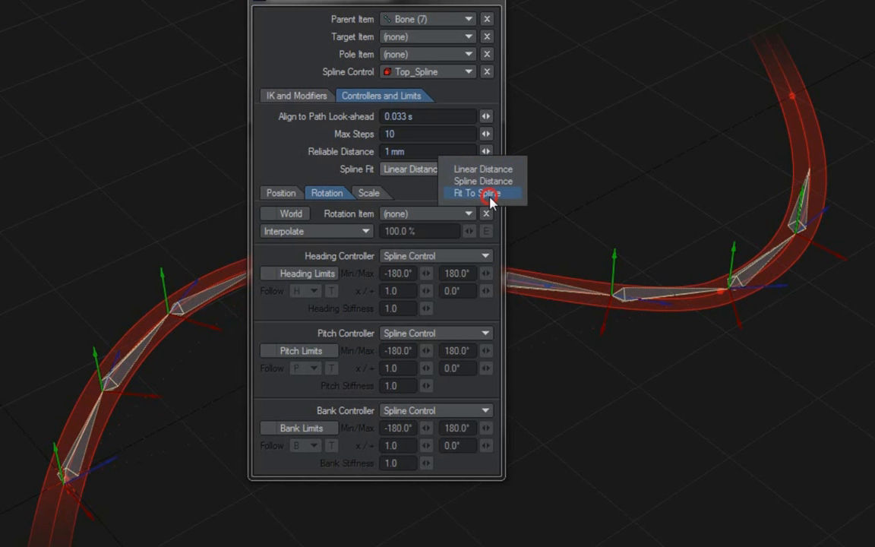
click(489, 194)
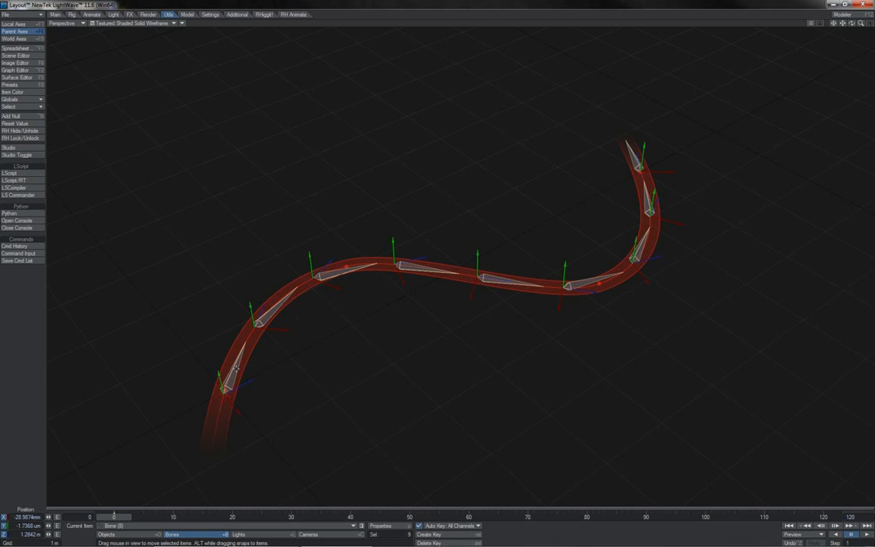
Step: Slide the bone chain along the curved spline and back, leaving the root bone Top at about 7.6 mm in Z
click(236, 369)
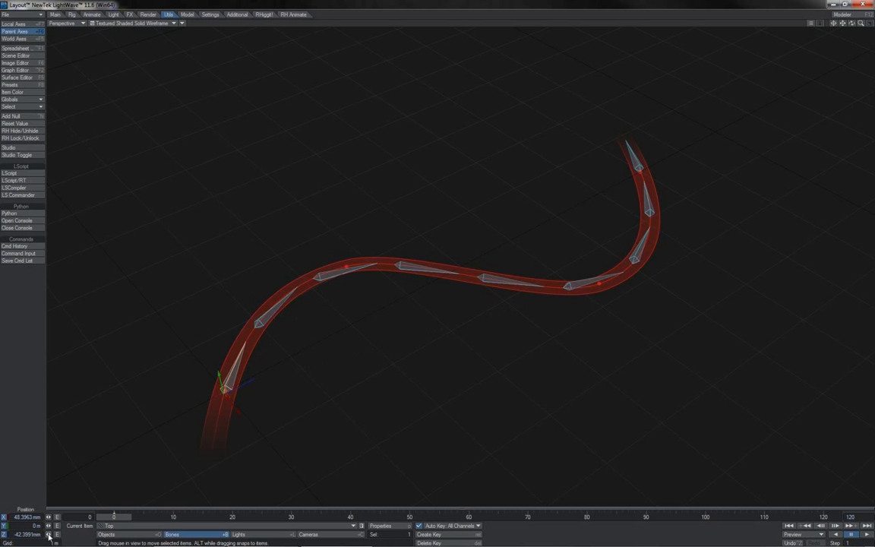
mouse_move(48, 534)
mouse_down()
mouse_move(63, 534)
mouse_move(47, 534)
mouse_move(55, 534)
mouse_up()
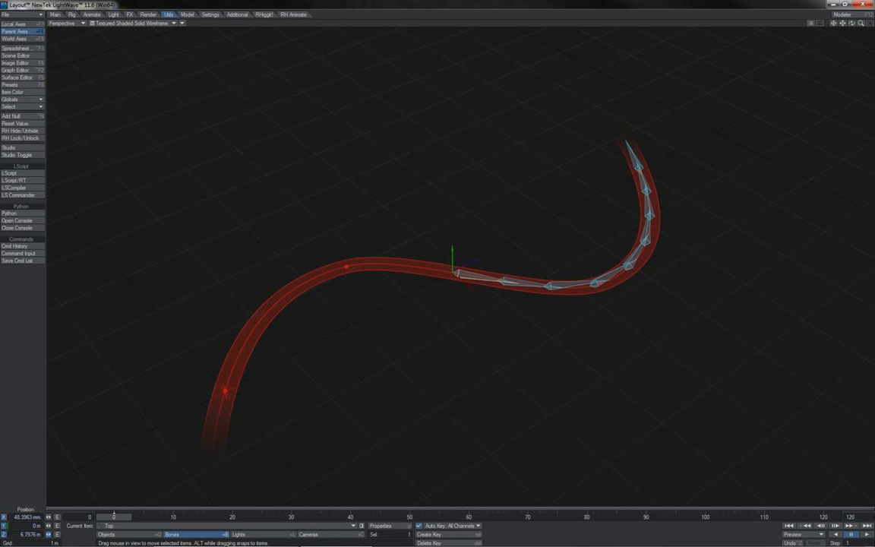
drag(48, 534, 46, 534)
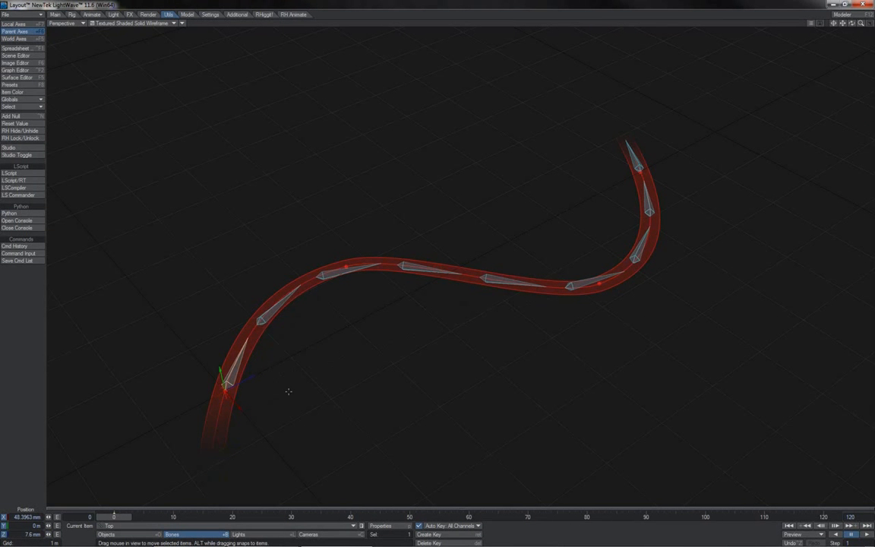
Step: Set the Spline Fit of Bone (3) to Linear Distance and move the root bone Top along the spline to test it
click(416, 270)
key(m)
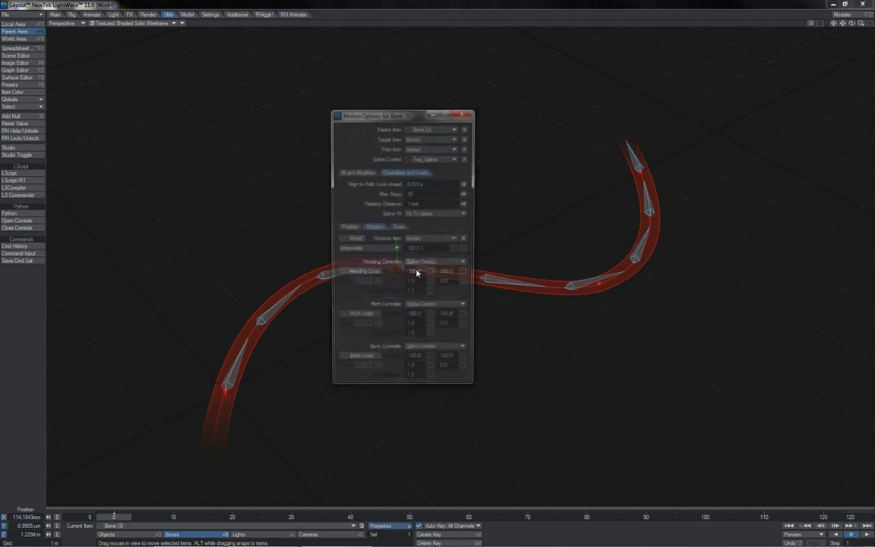
click(431, 216)
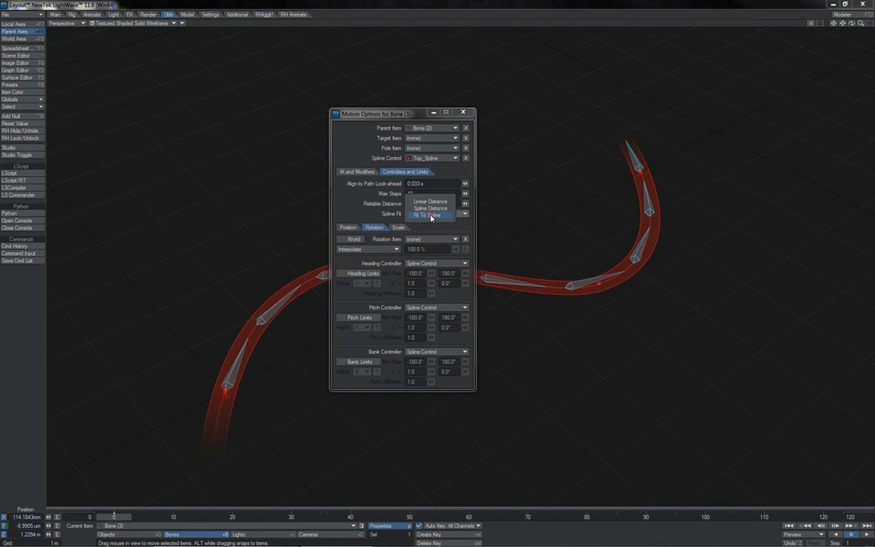
click(431, 206)
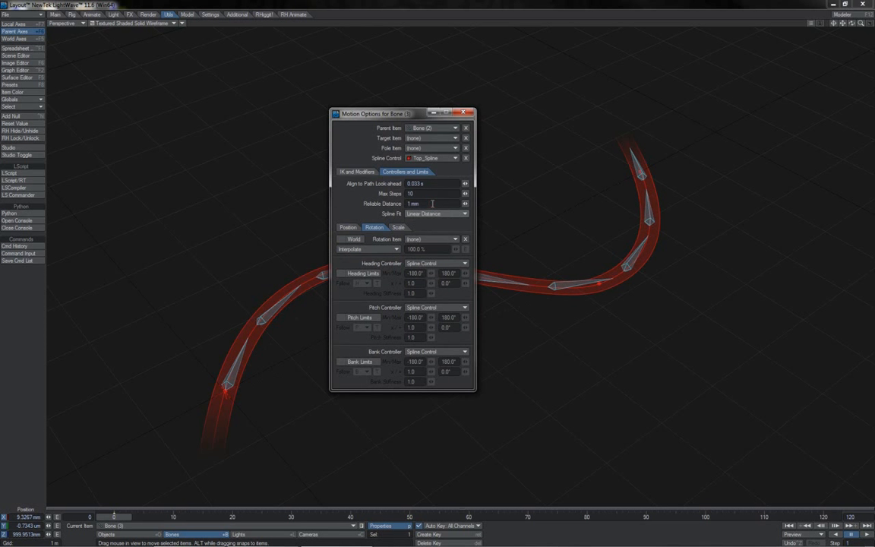
click(463, 112)
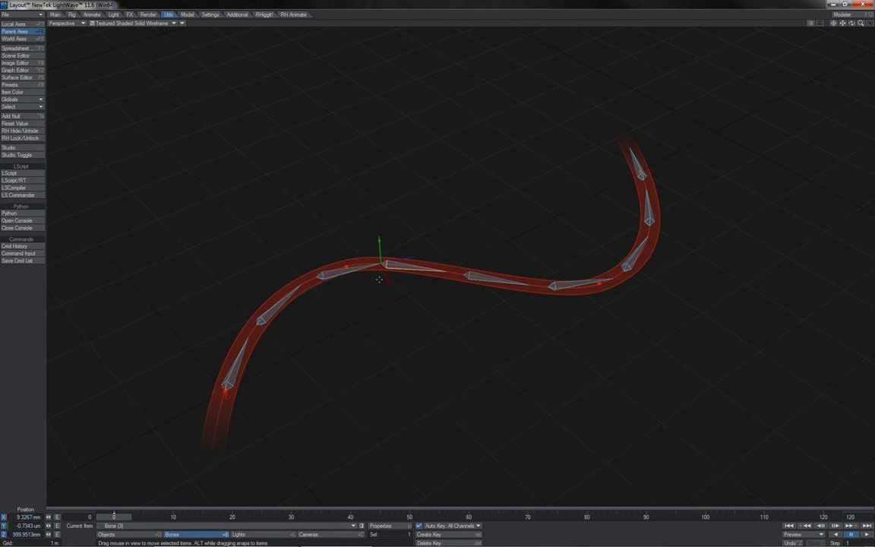
click(251, 379)
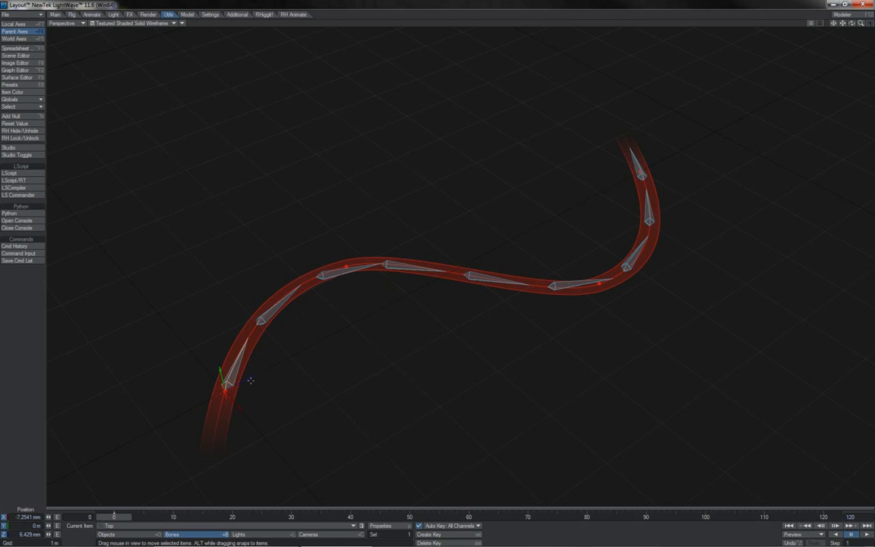
drag(251, 379, 250, 326)
Step: Set the Spline Fit of Bone (3) back to Fit To Spline
click(441, 271)
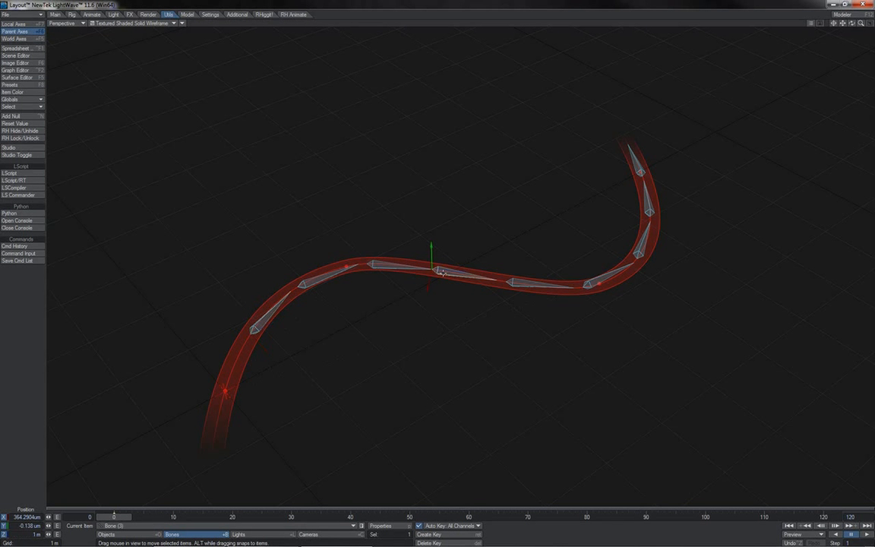
key(m)
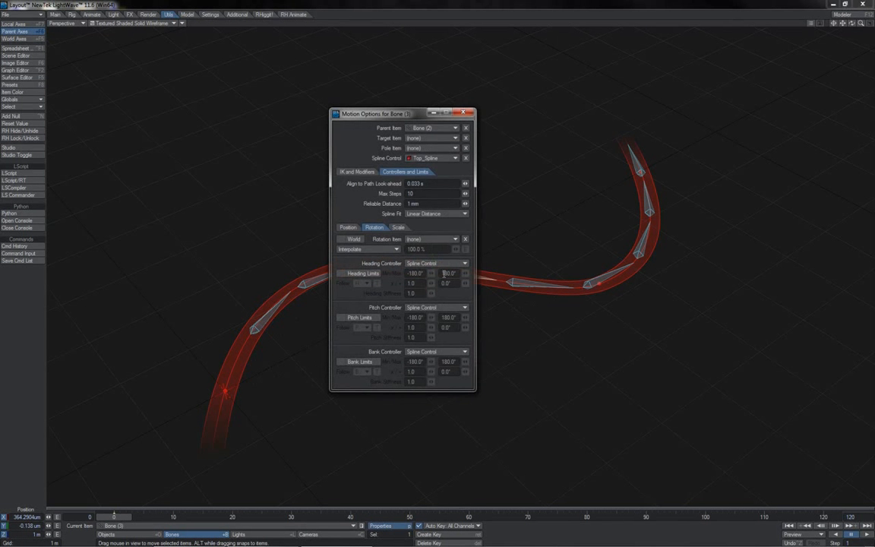
click(433, 214)
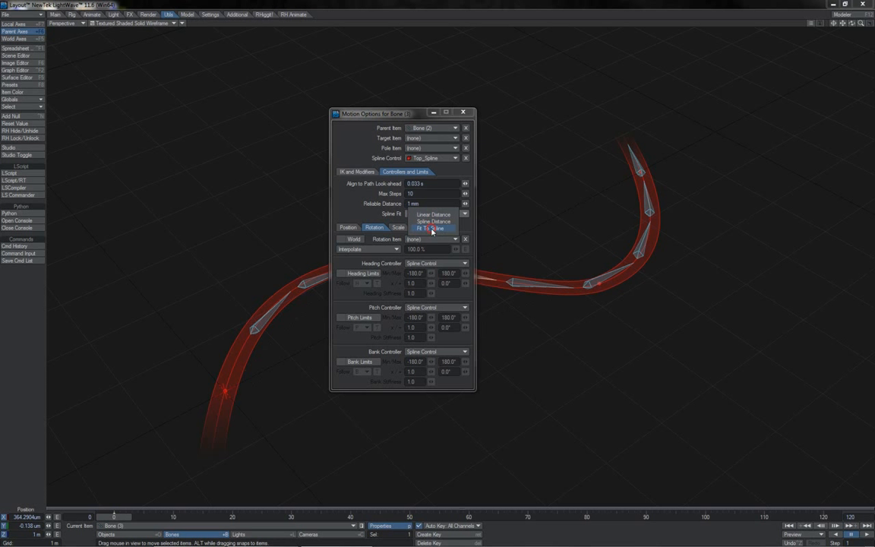
click(431, 228)
click(465, 113)
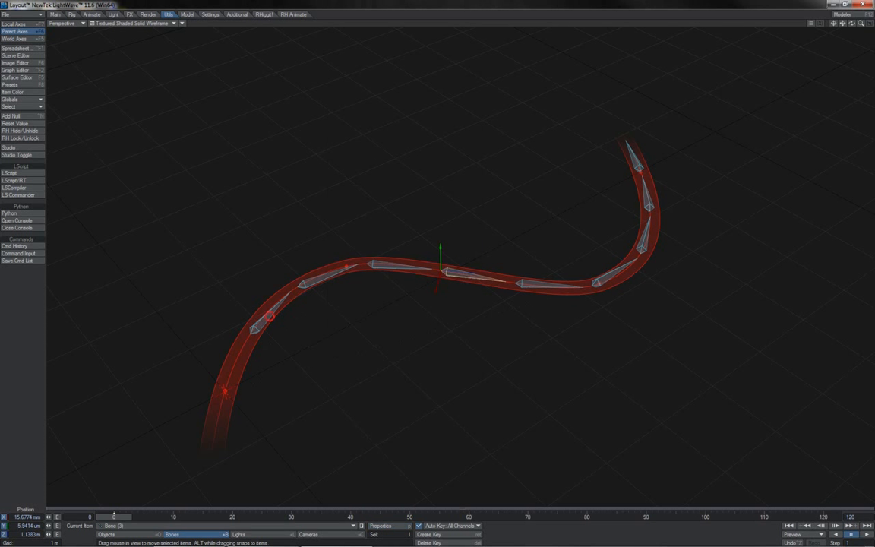
Step: Slide the root bone Top back and forth along the curved spline to test the fit of the whole chain
click(270, 316)
drag(275, 322, 387, 273)
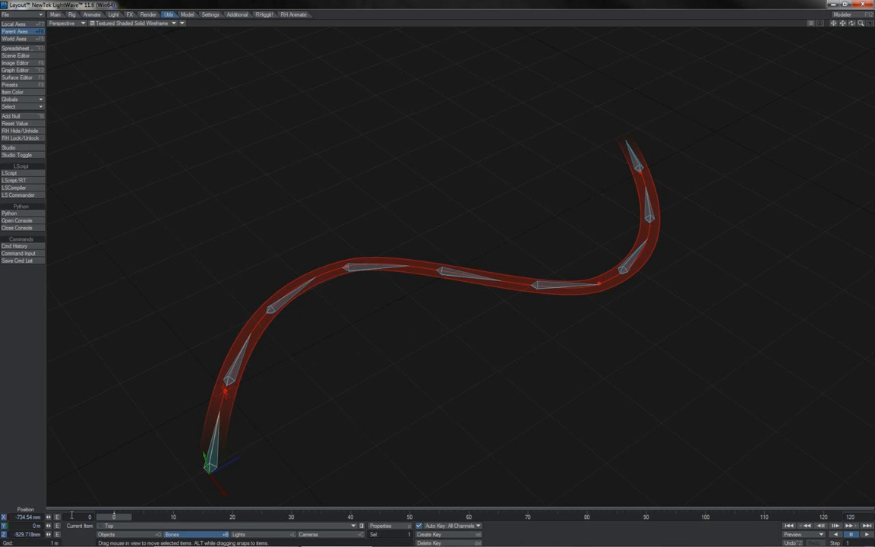
mouse_move(48, 535)
mouse_down()
mouse_move(145, 534)
mouse_move(51, 537)
mouse_up()
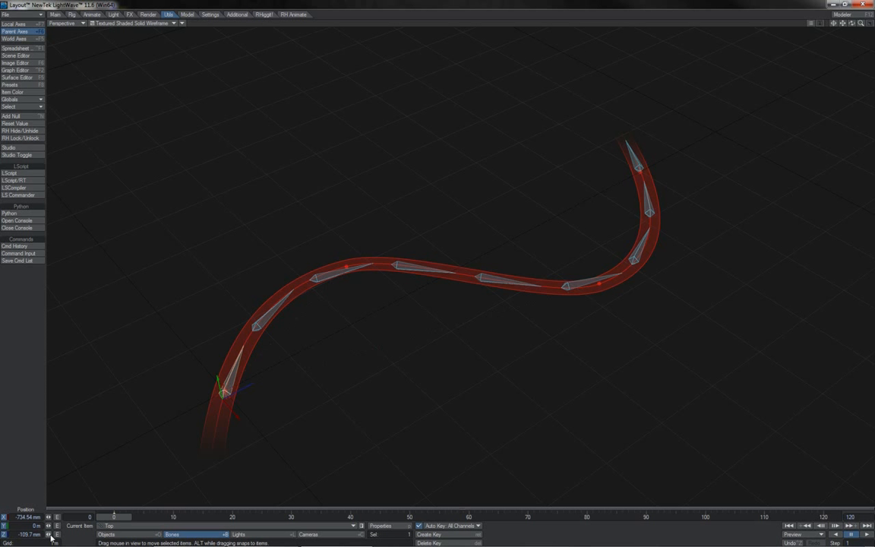
mouse_move(50, 536)
mouse_down()
mouse_move(198, 535)
mouse_move(19, 535)
mouse_move(258, 535)
mouse_move(34, 536)
mouse_move(118, 536)
mouse_move(37, 535)
mouse_move(101, 535)
mouse_move(51, 538)
mouse_up()
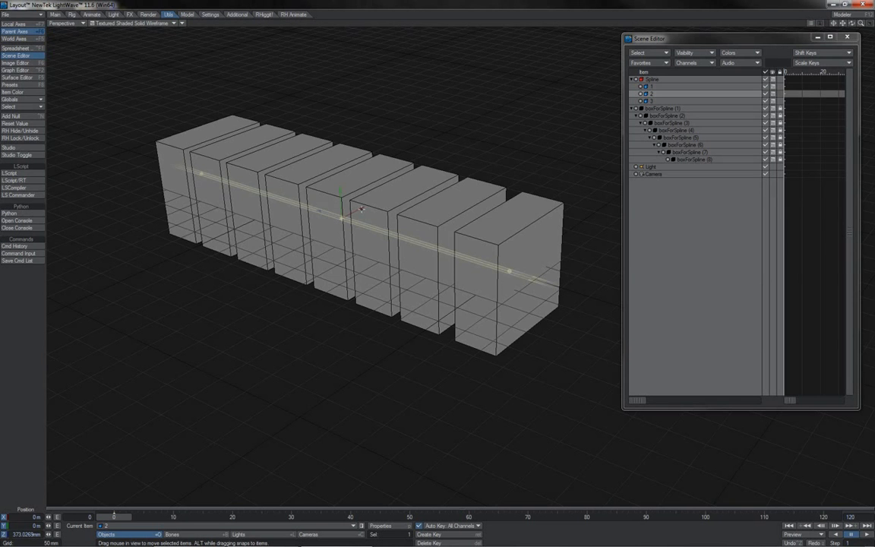
Step: Try moving null 2 and rotating null 3 of the box spline, and undo the changes
drag(362, 210, 292, 245)
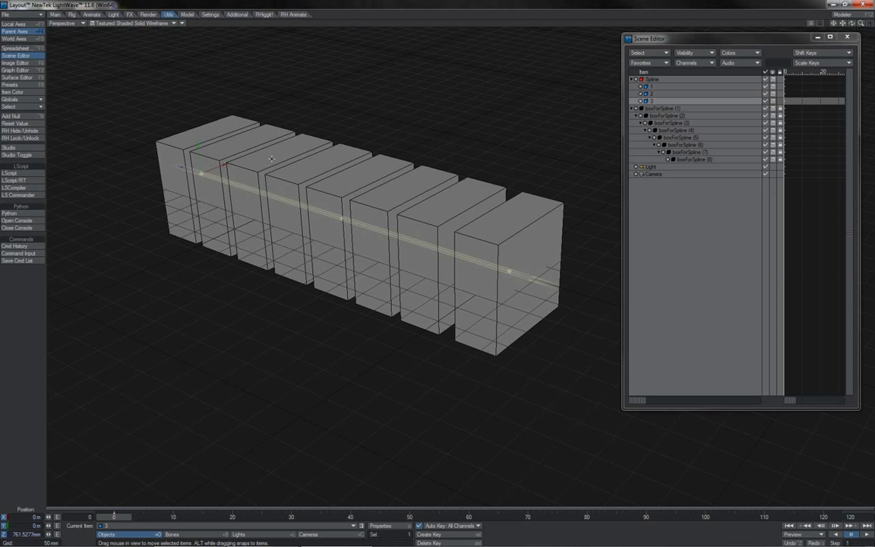
key(y)
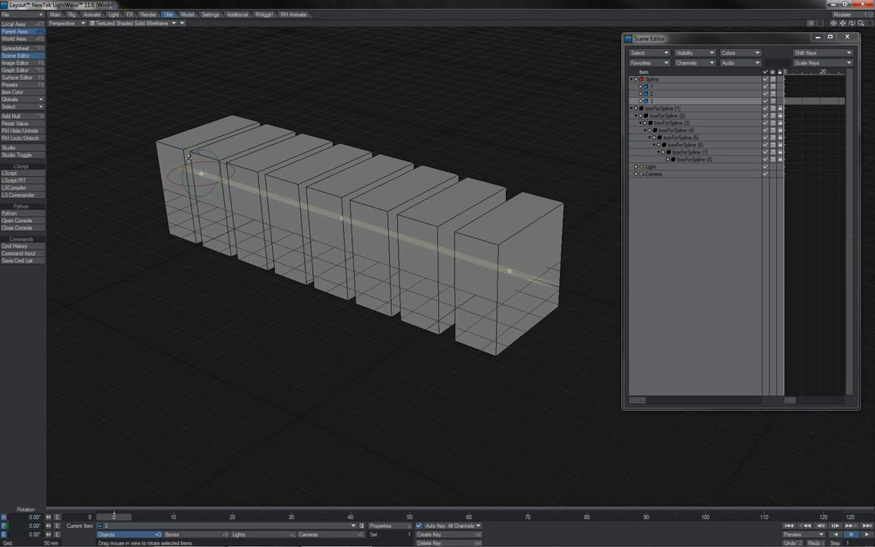
drag(188, 158, 189, 203)
key(ctrl+z)
Step: Set null 2's Rotation Item to null 3 and its Bank Controller to Same as Item, and bank null 3 to twist the boxes
click(650, 93)
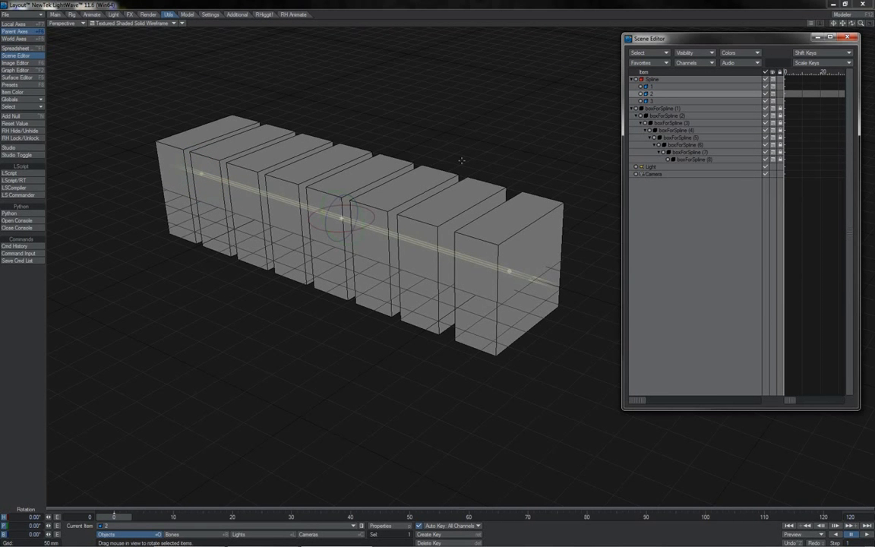
key(m)
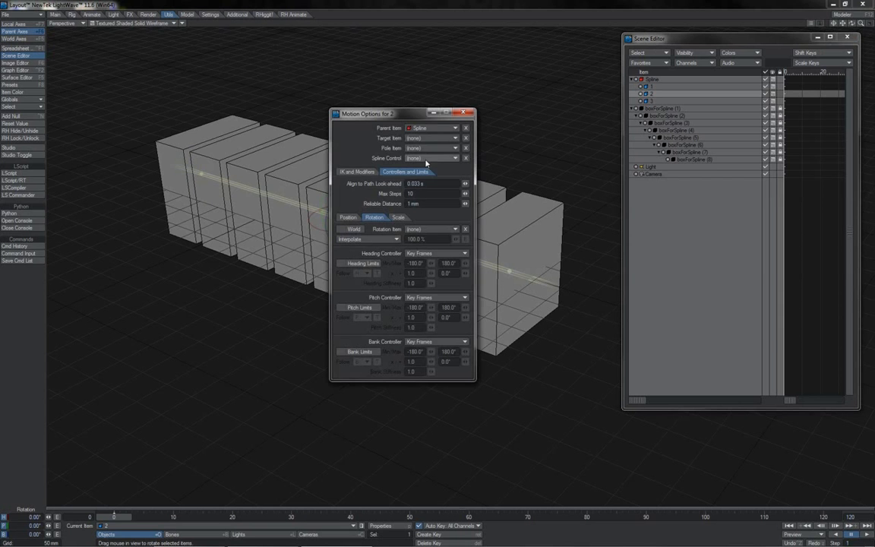
click(423, 230)
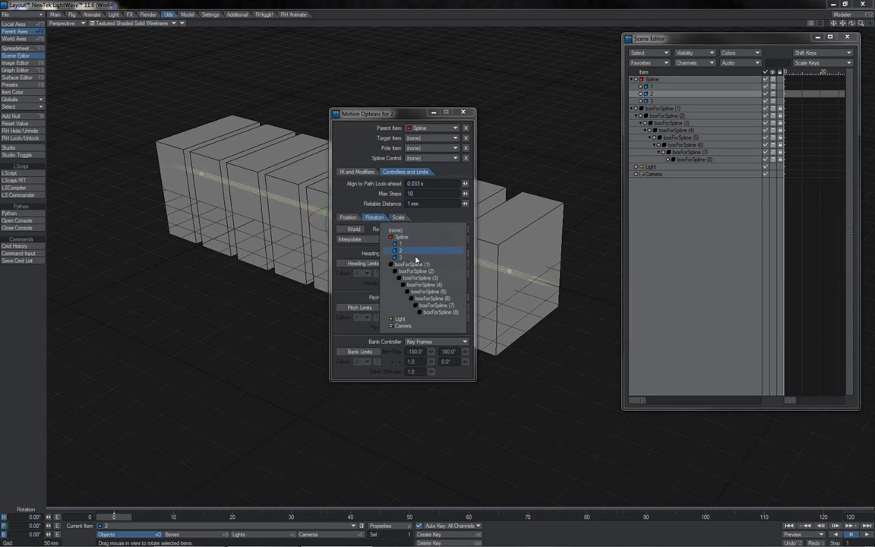
click(414, 257)
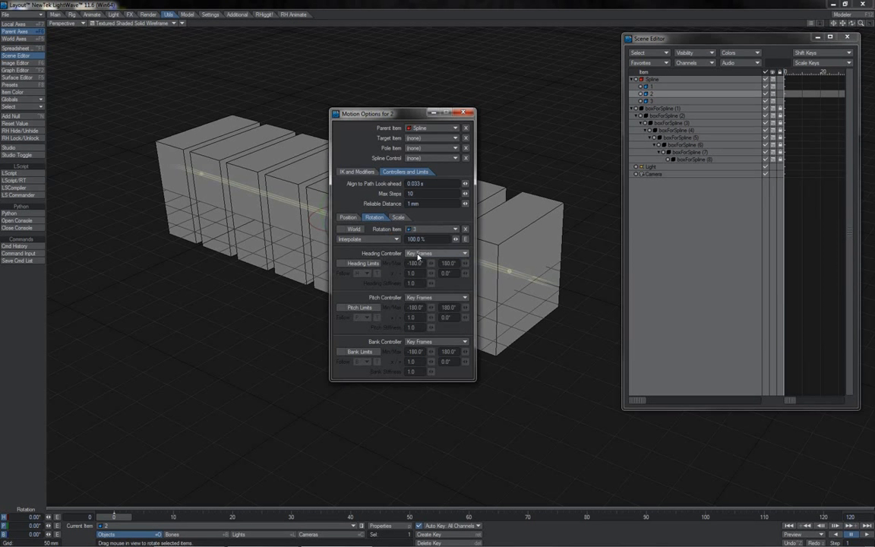
click(416, 343)
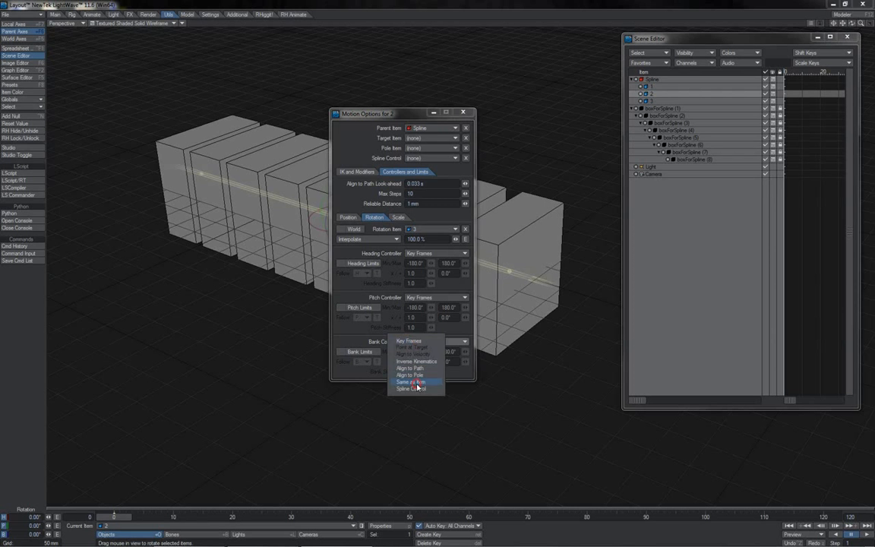
click(418, 369)
drag(415, 361, 396, 364)
click(653, 102)
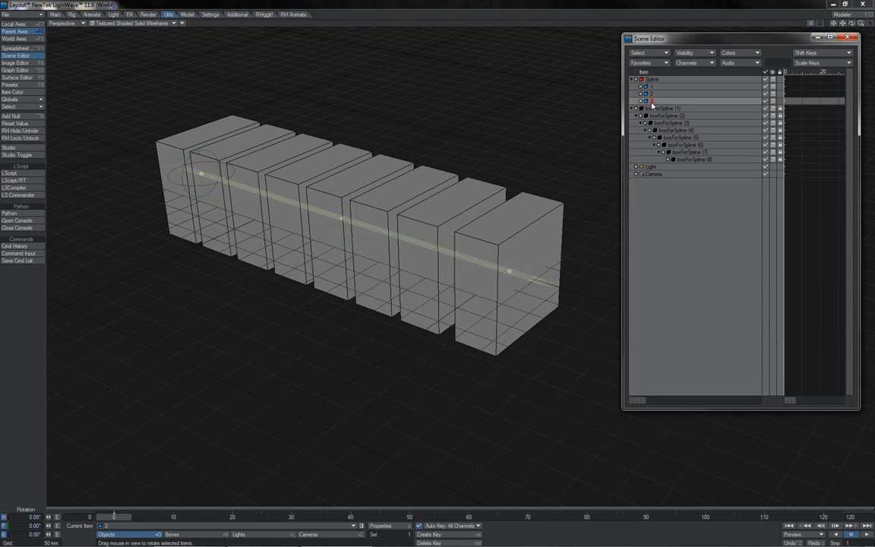
mouse_move(175, 138)
right_down()
mouse_move(89, 138)
mouse_move(260, 138)
mouse_move(167, 138)
right_up()
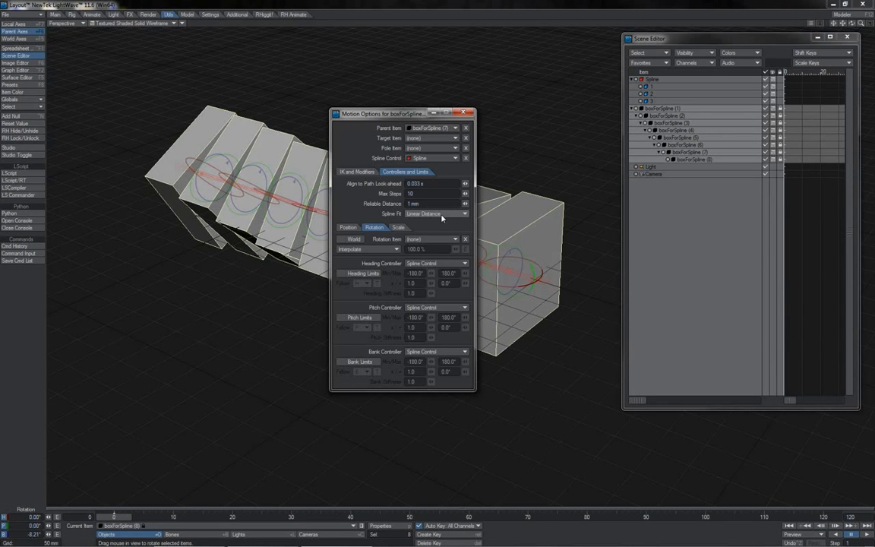
Step: Set the Spline Fit of all eight boxes to Fit To Spline and move null 3 to about 1.08 m in Z
click(442, 213)
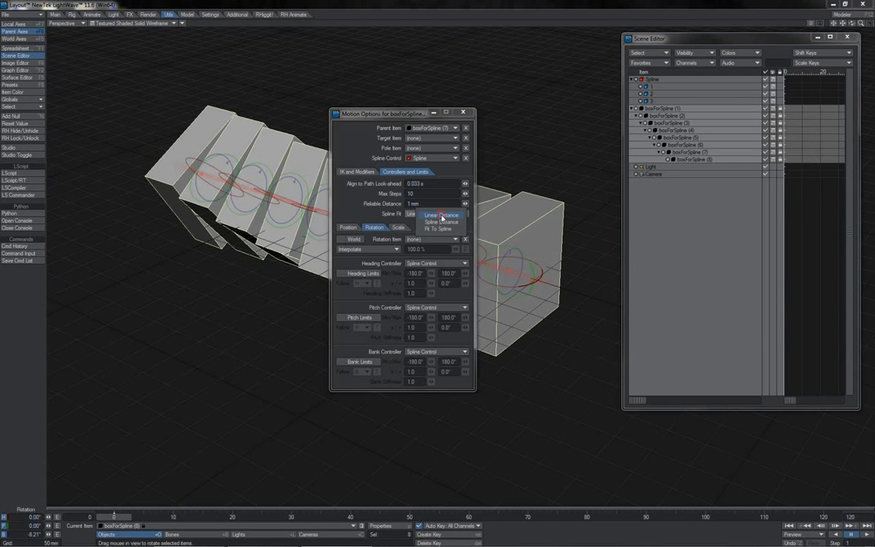
click(439, 226)
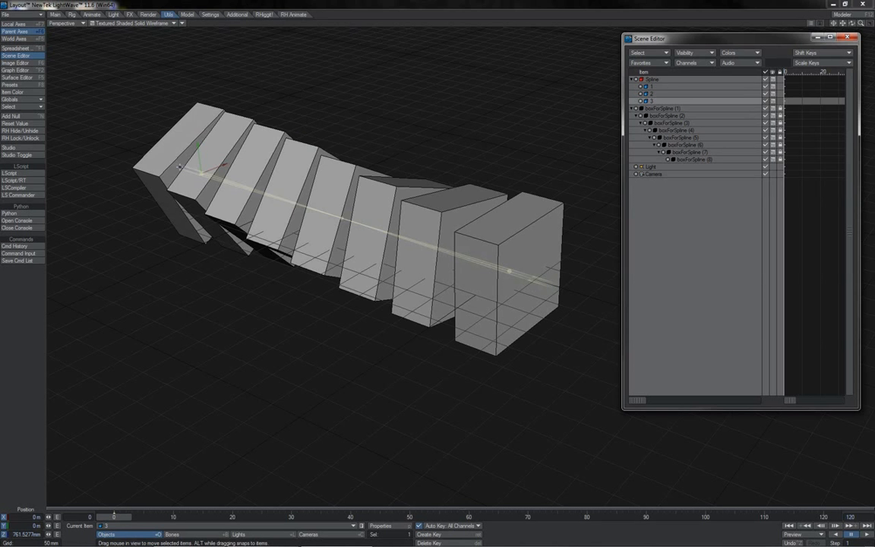
drag(179, 167, 377, 195)
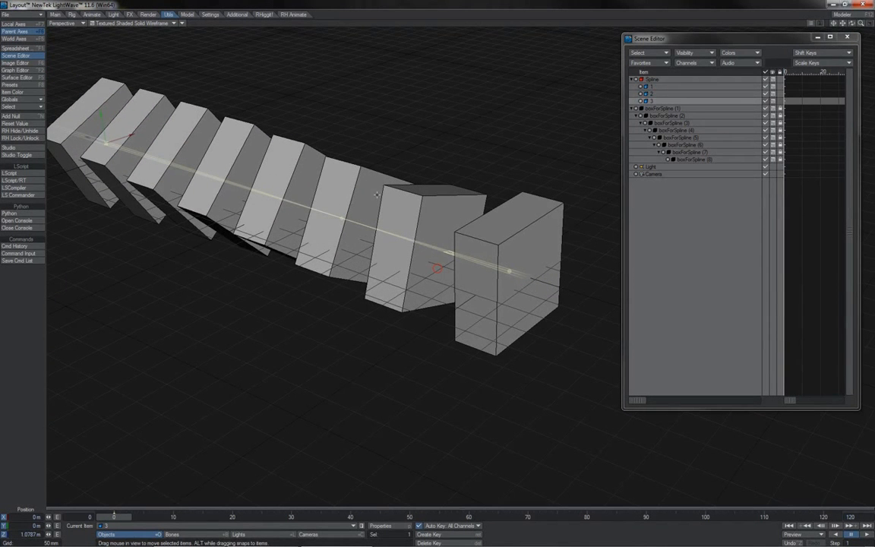
Step: Bend the box spline into a curve with null 2 and bank null 3 to about 92.7° to twist the boxes
click(652, 93)
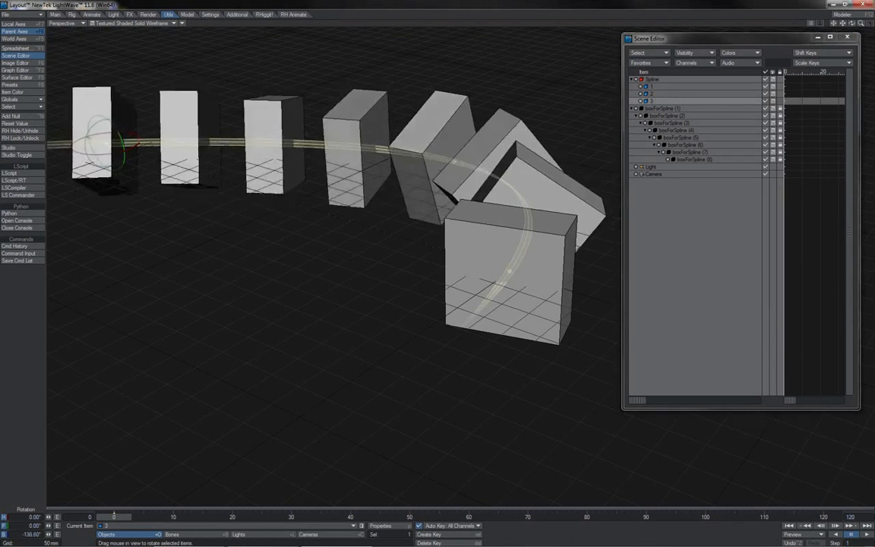
drag(99, 143, 435, 267)
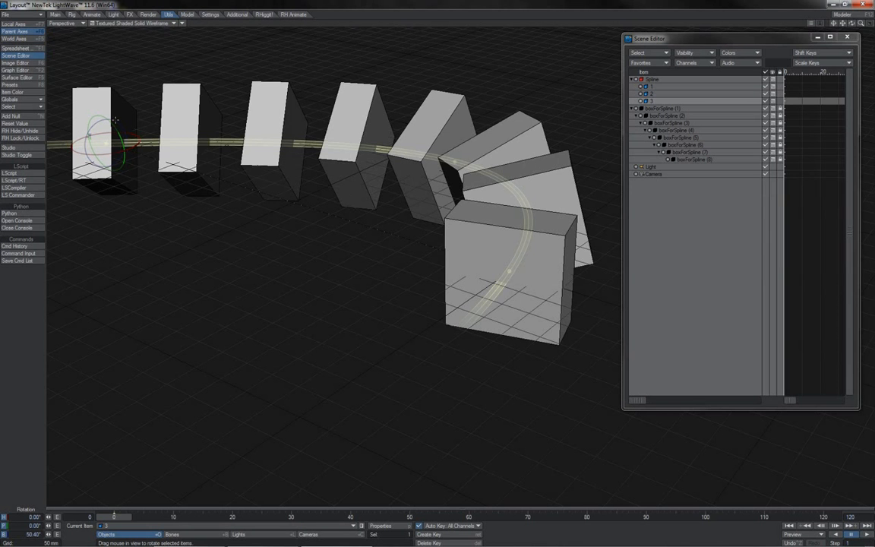
mouse_move(115, 120)
mouse_down()
mouse_move(104, 108)
mouse_move(95, 131)
mouse_move(115, 120)
mouse_up()
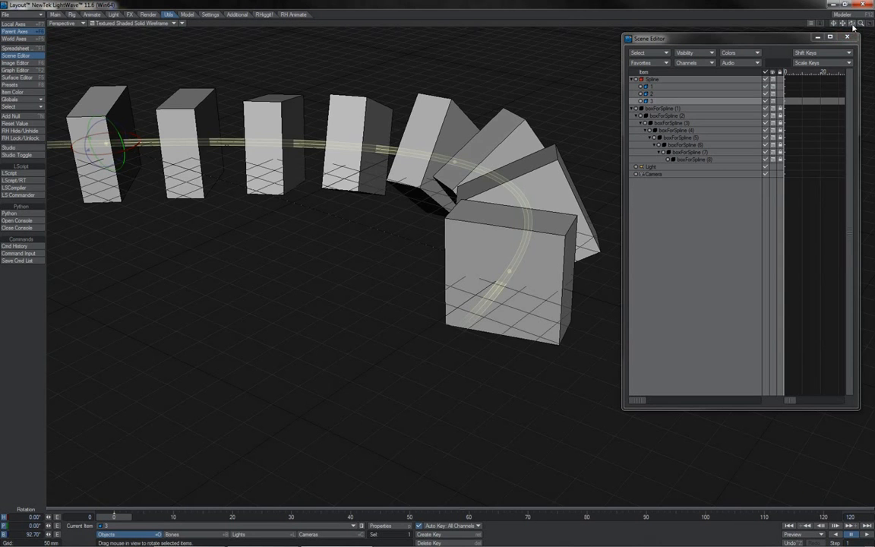
drag(851, 23, 664, 41)
drag(852, 23, 853, 28)
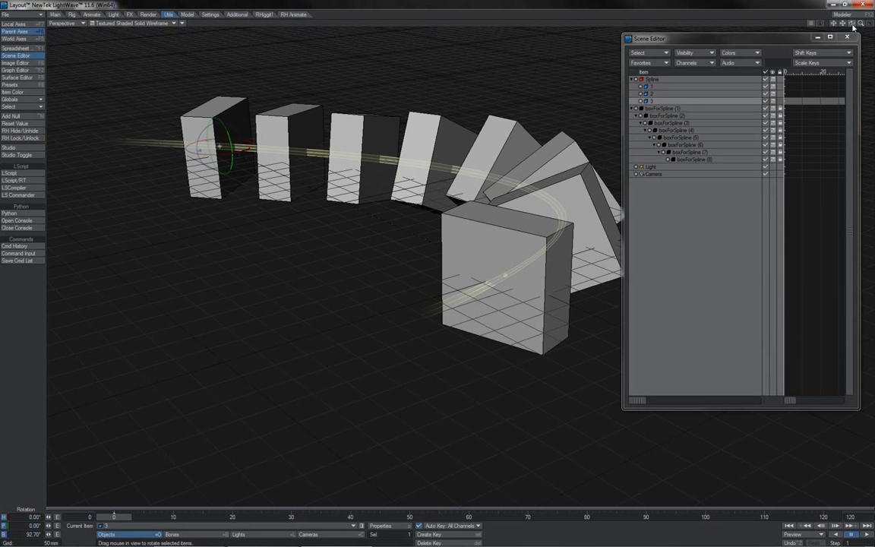